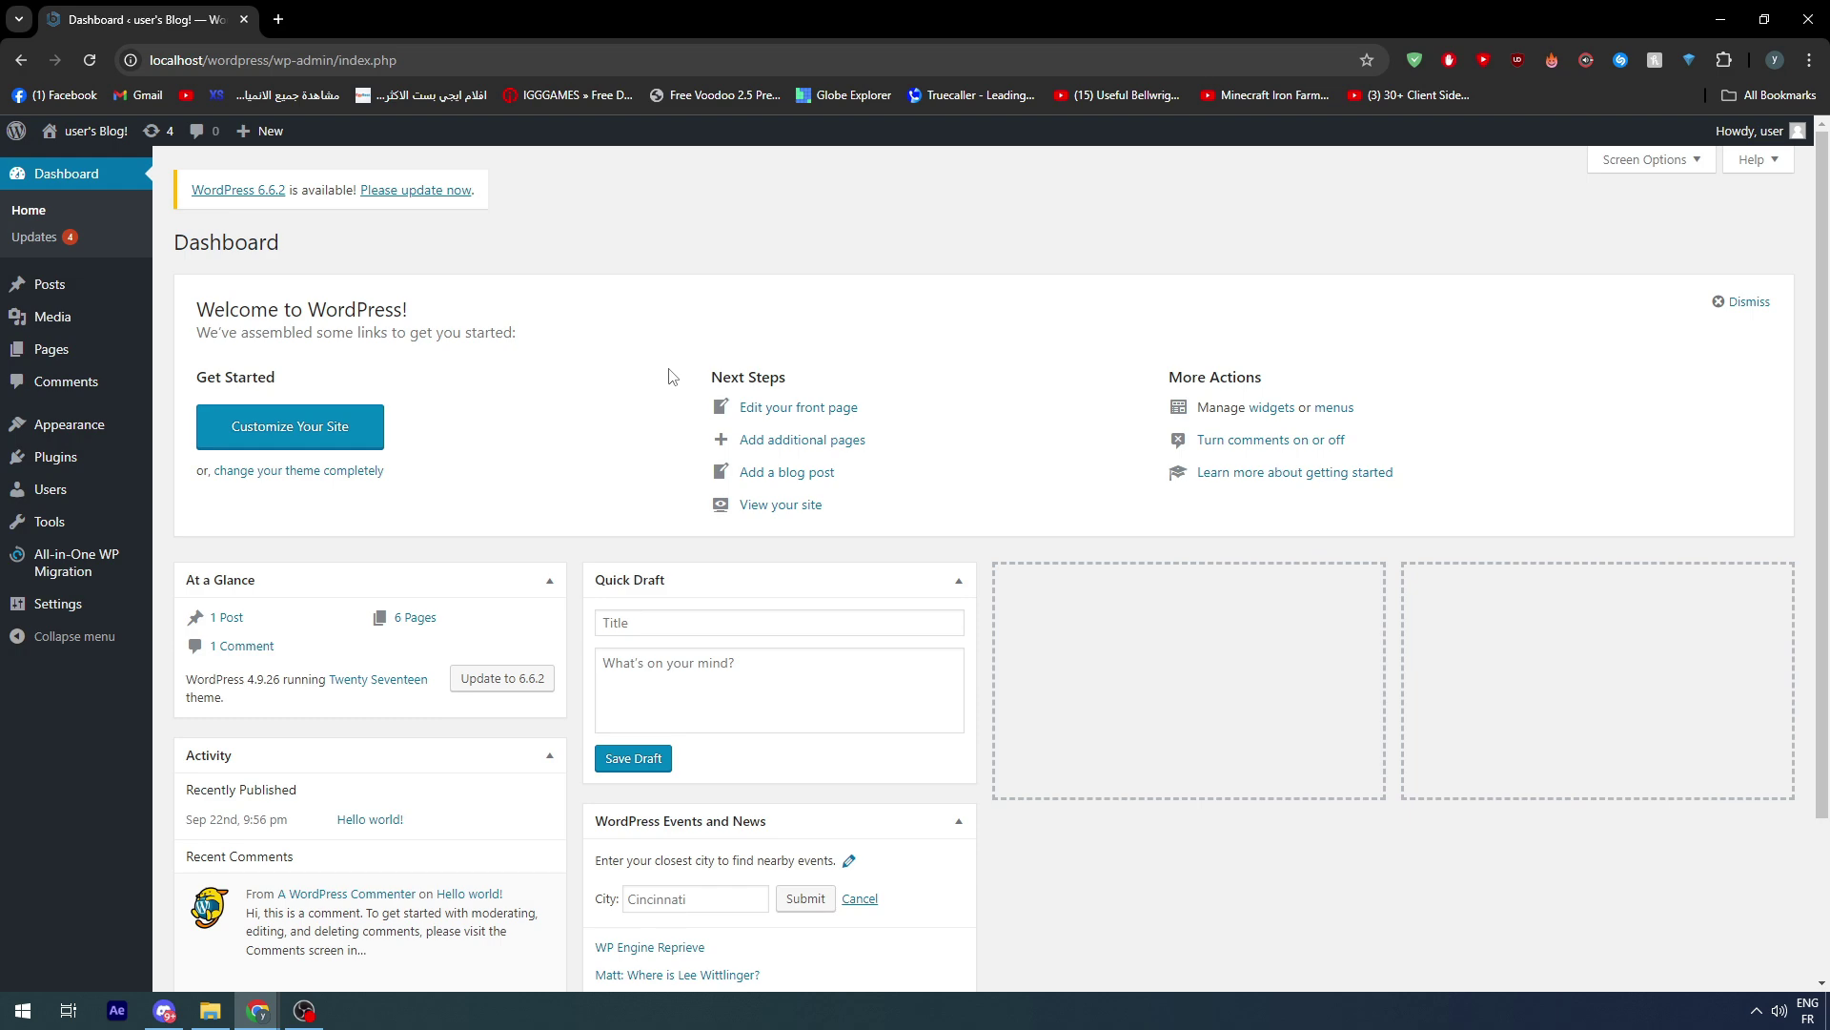
- Search the plugin directory for 'woocommerce'
{"action": "mouse_move", "coordinate": [39, 464]}
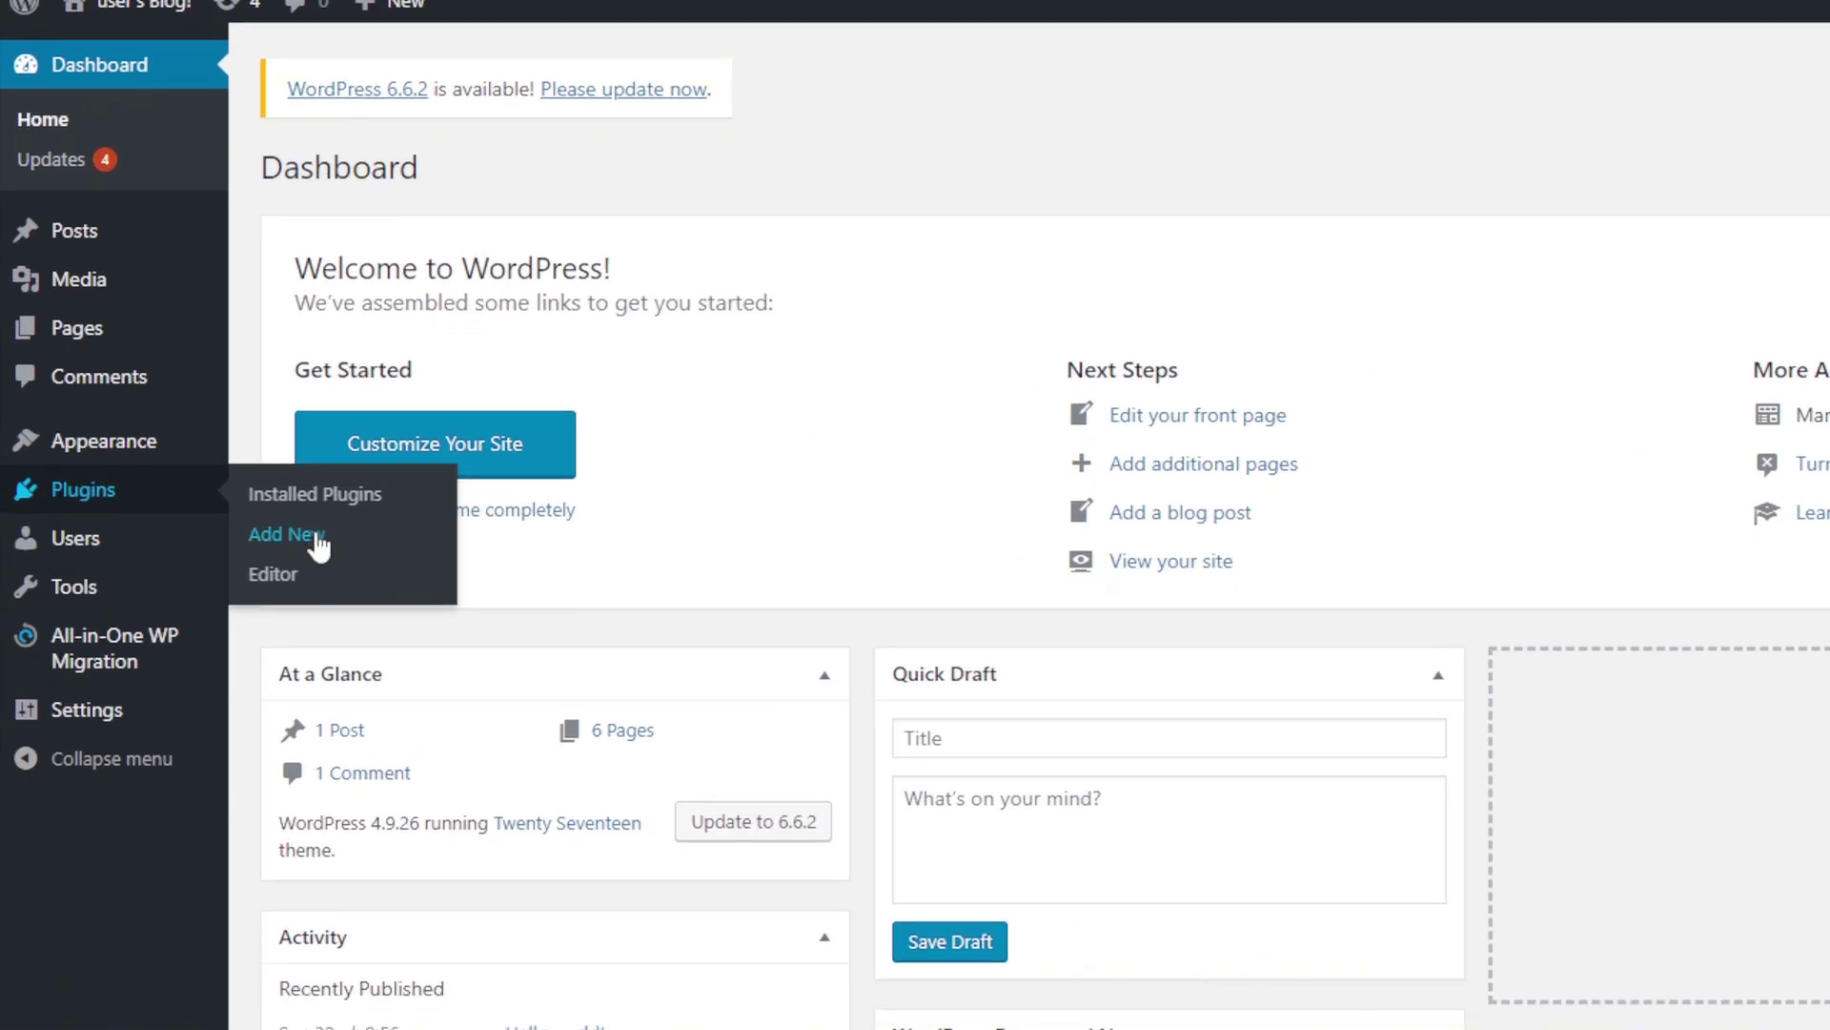
{"action": "left_click", "coordinate": [317, 544]}
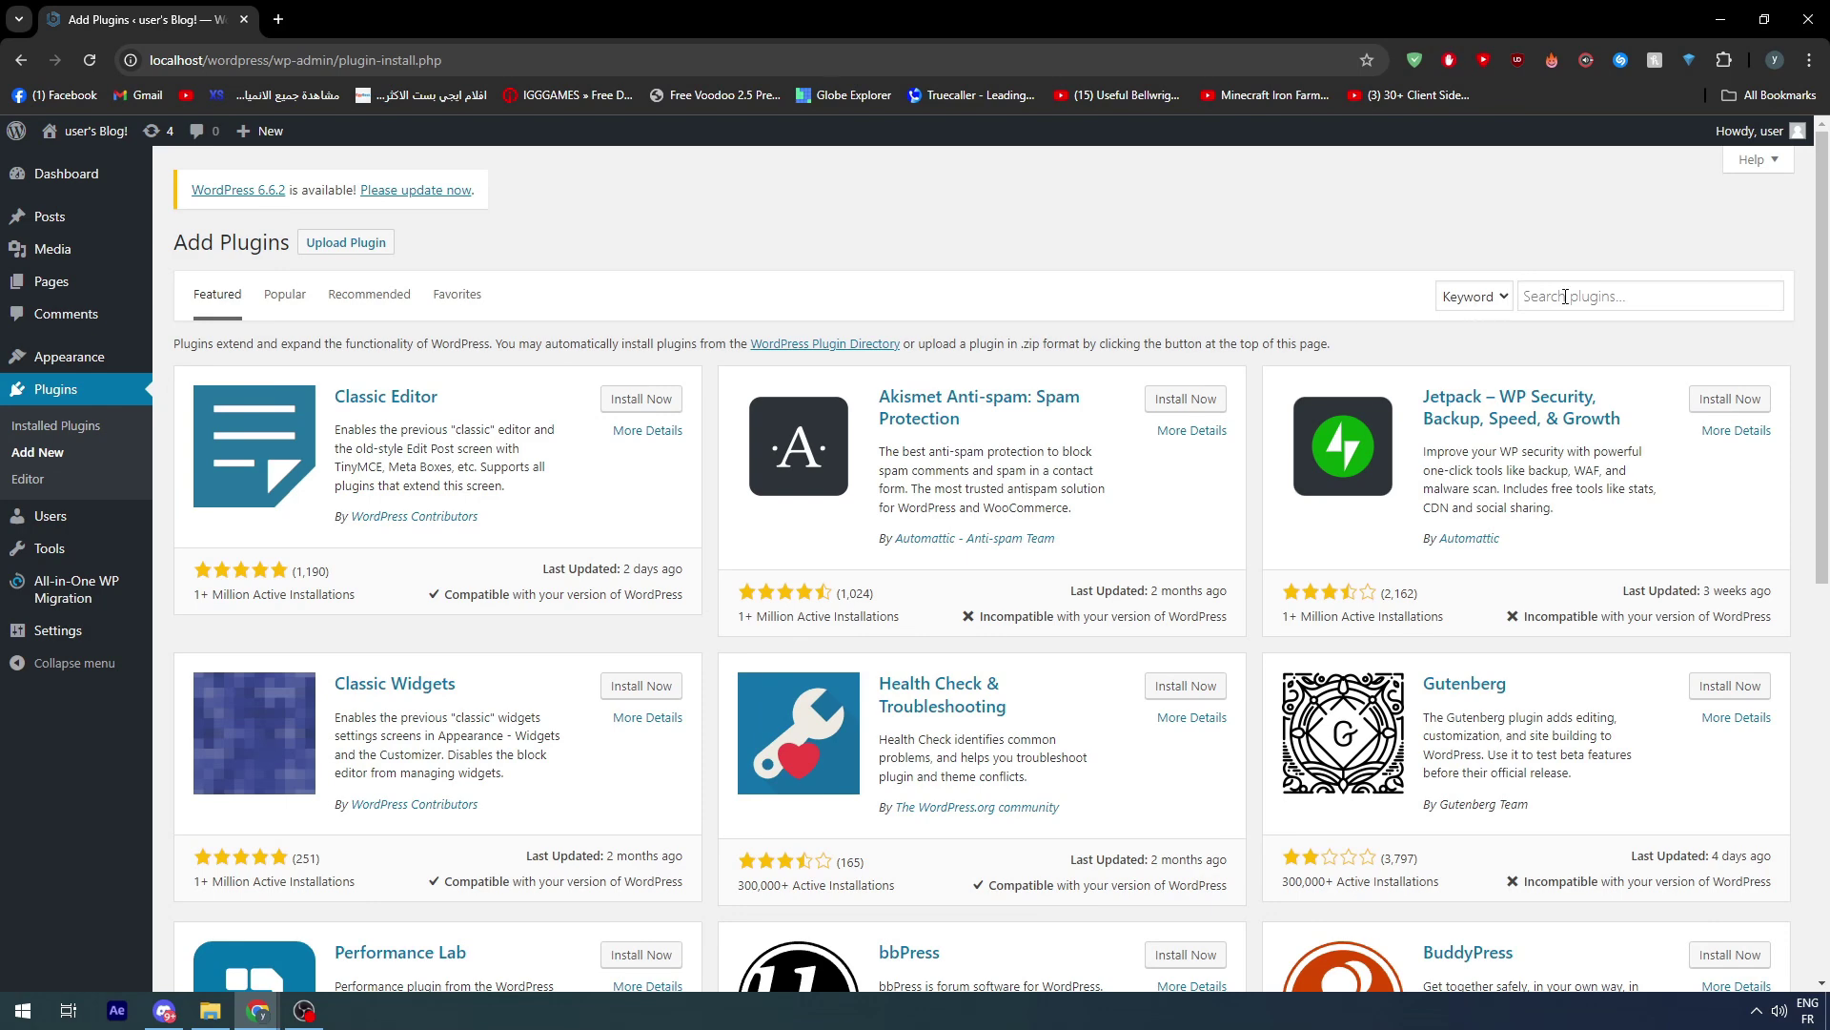
{"action": "left_click", "coordinate": [1564, 296]}
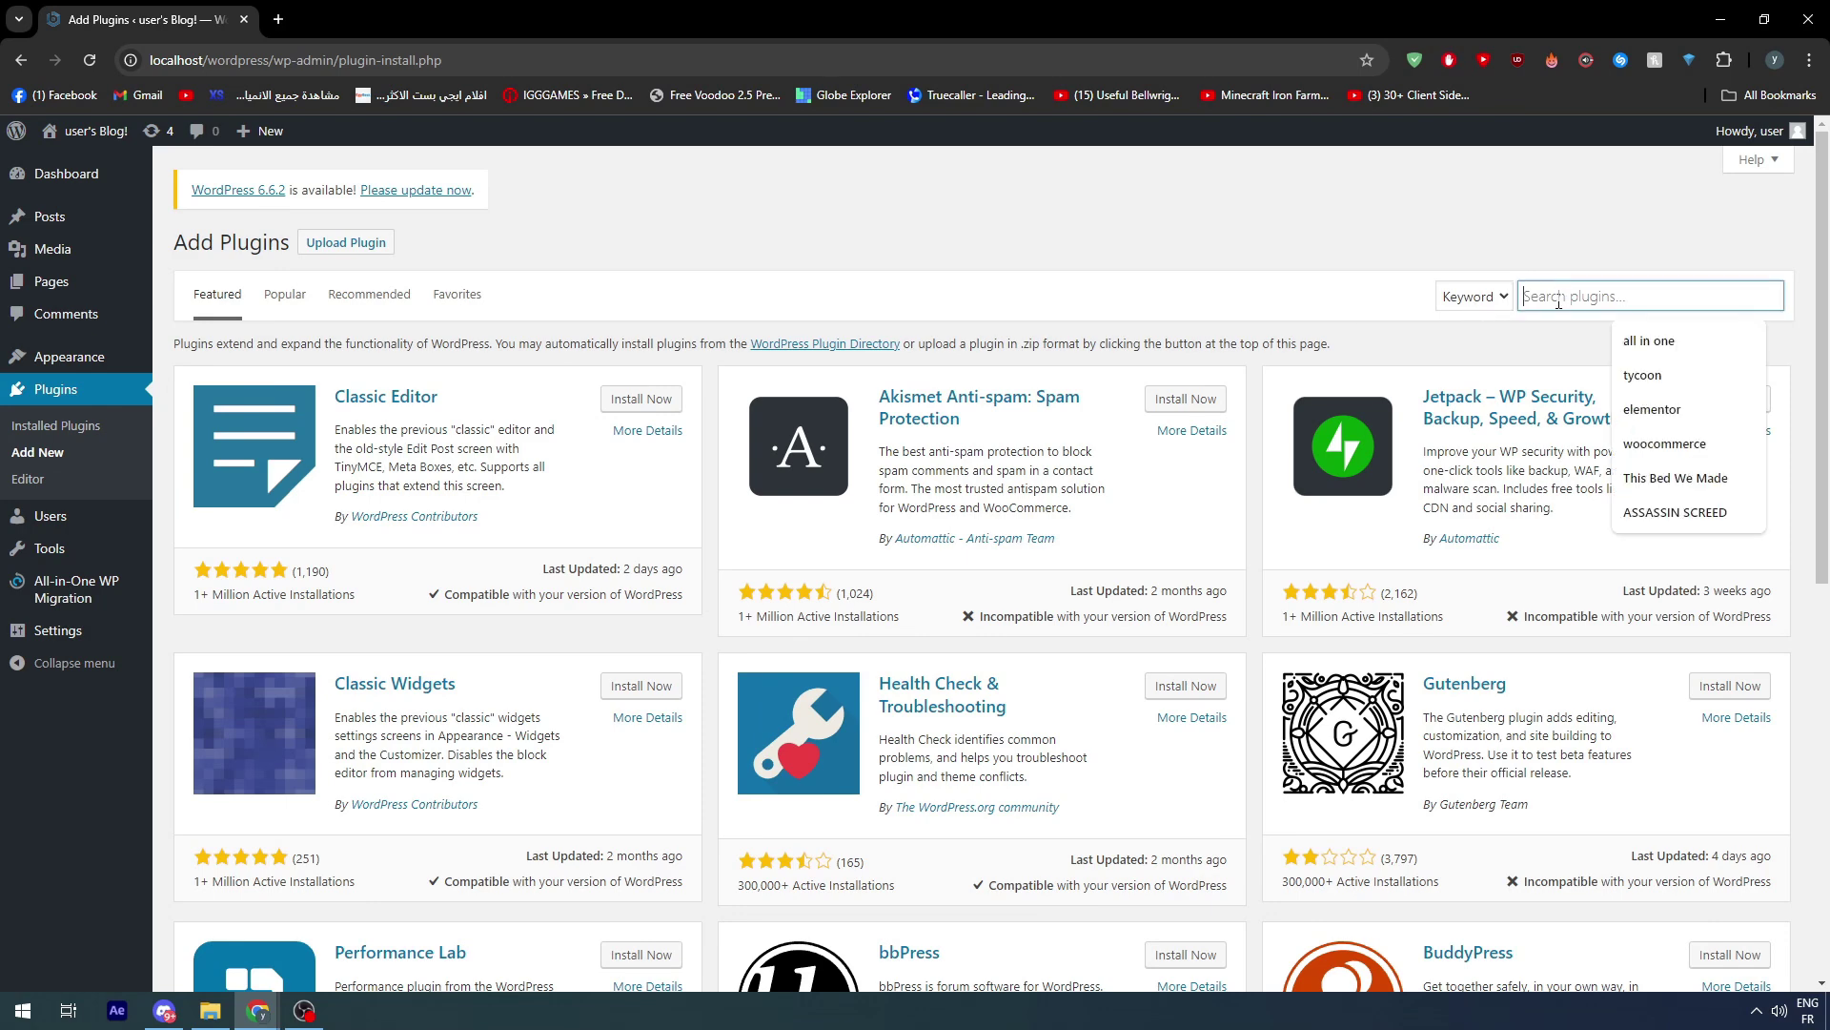
{"action": "left_click", "coordinate": [1688, 443]}
- Review the installed plugins, where WooCommerce 9.3.2 is inactive, and open the Themes page
{"action": "left_click", "coordinate": [1262, 281]}
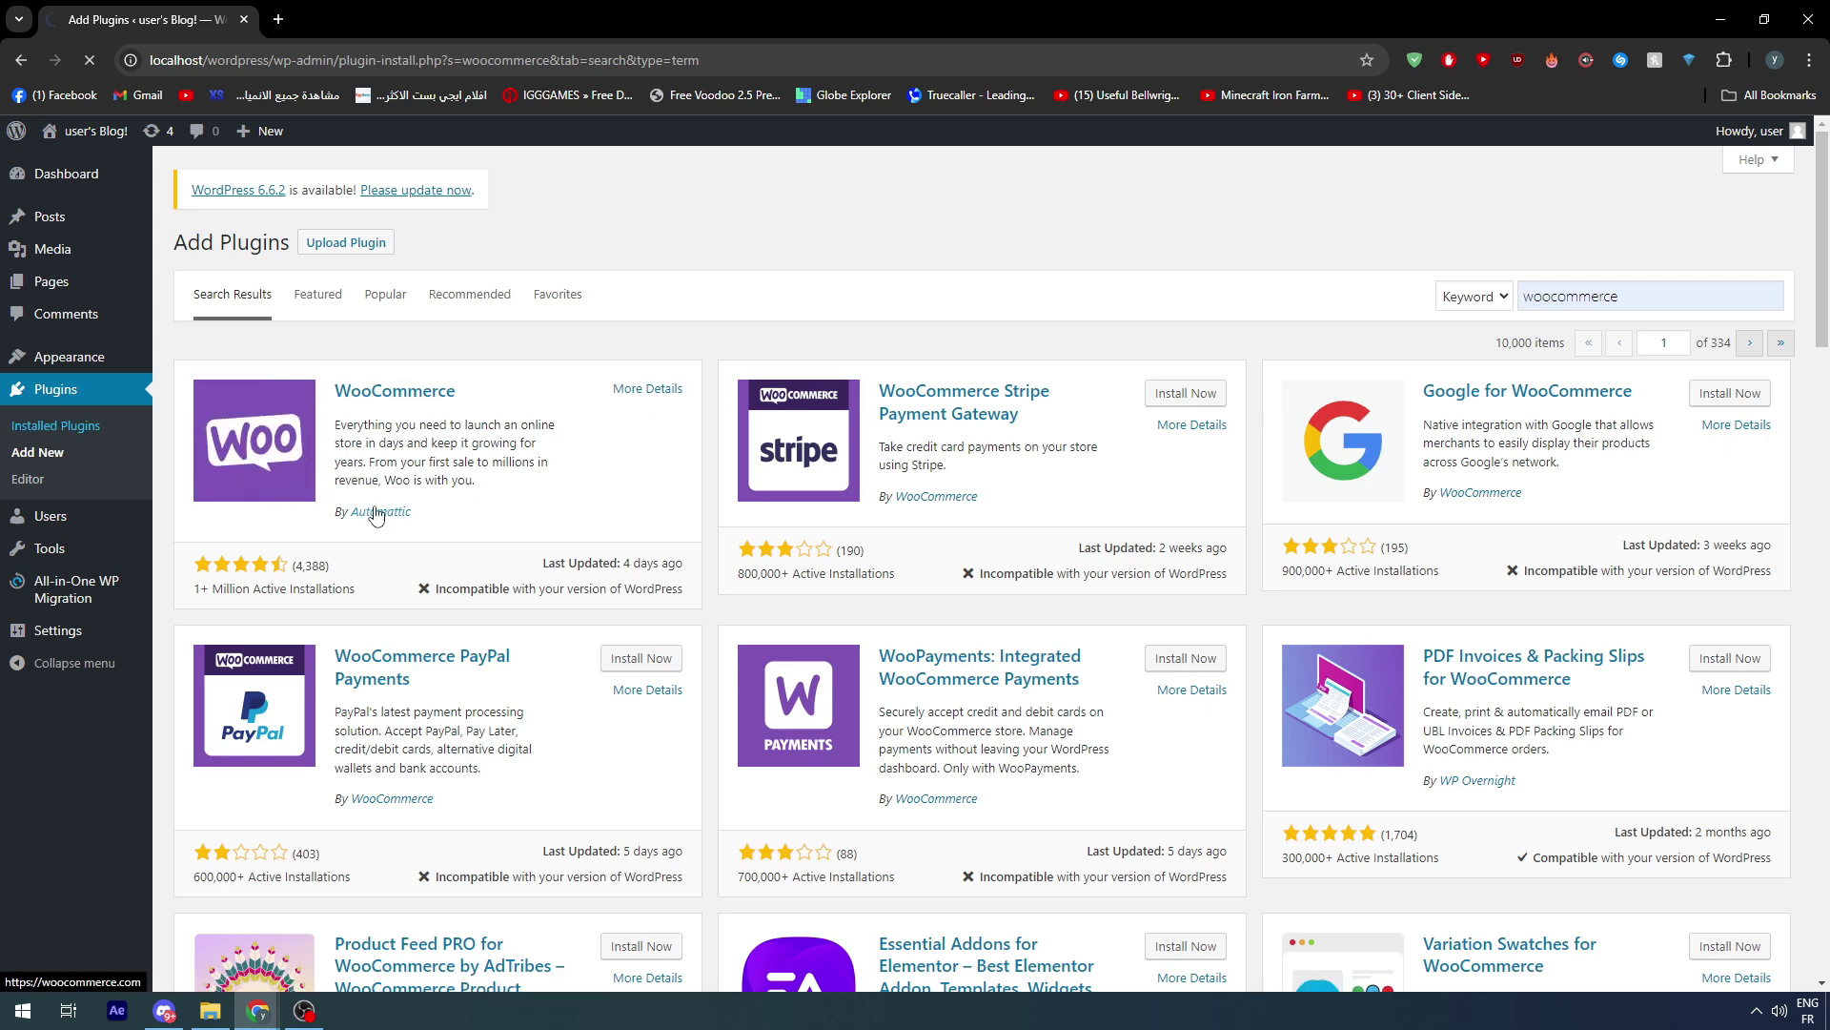
{"action": "key", "text": "alt+Left"}
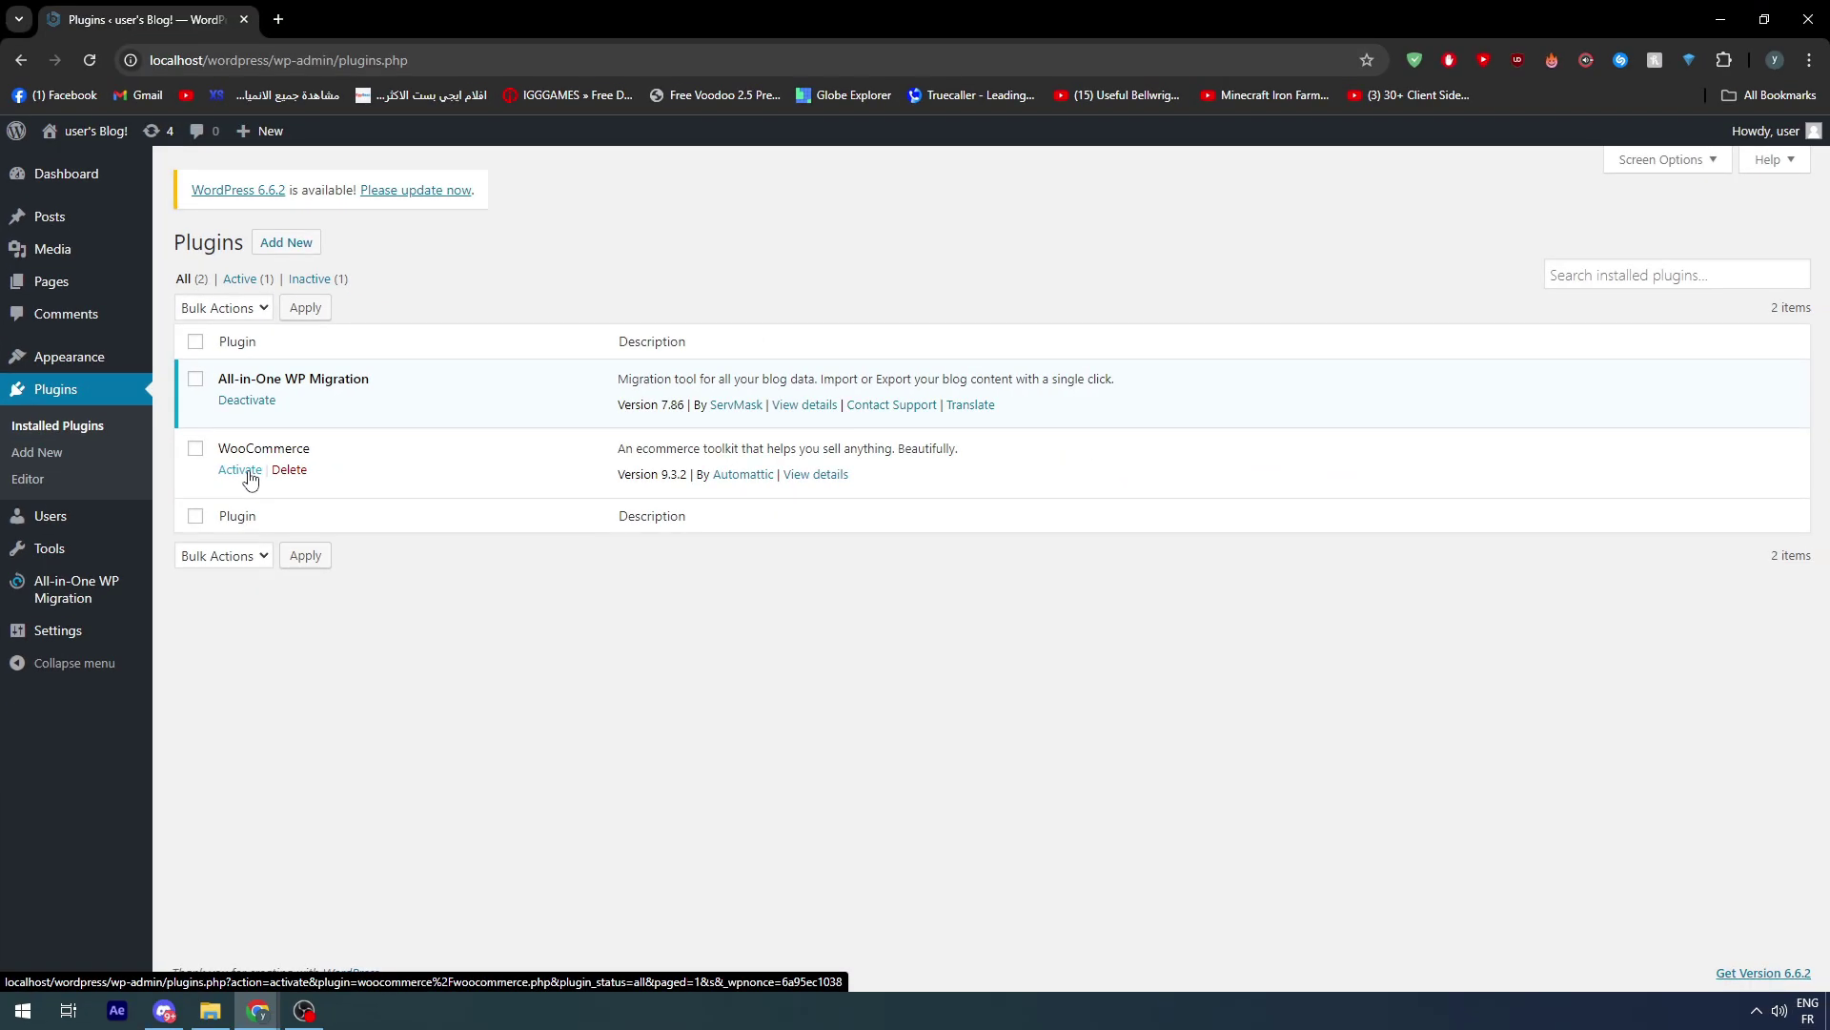
{"action": "mouse_move", "coordinate": [72, 357]}
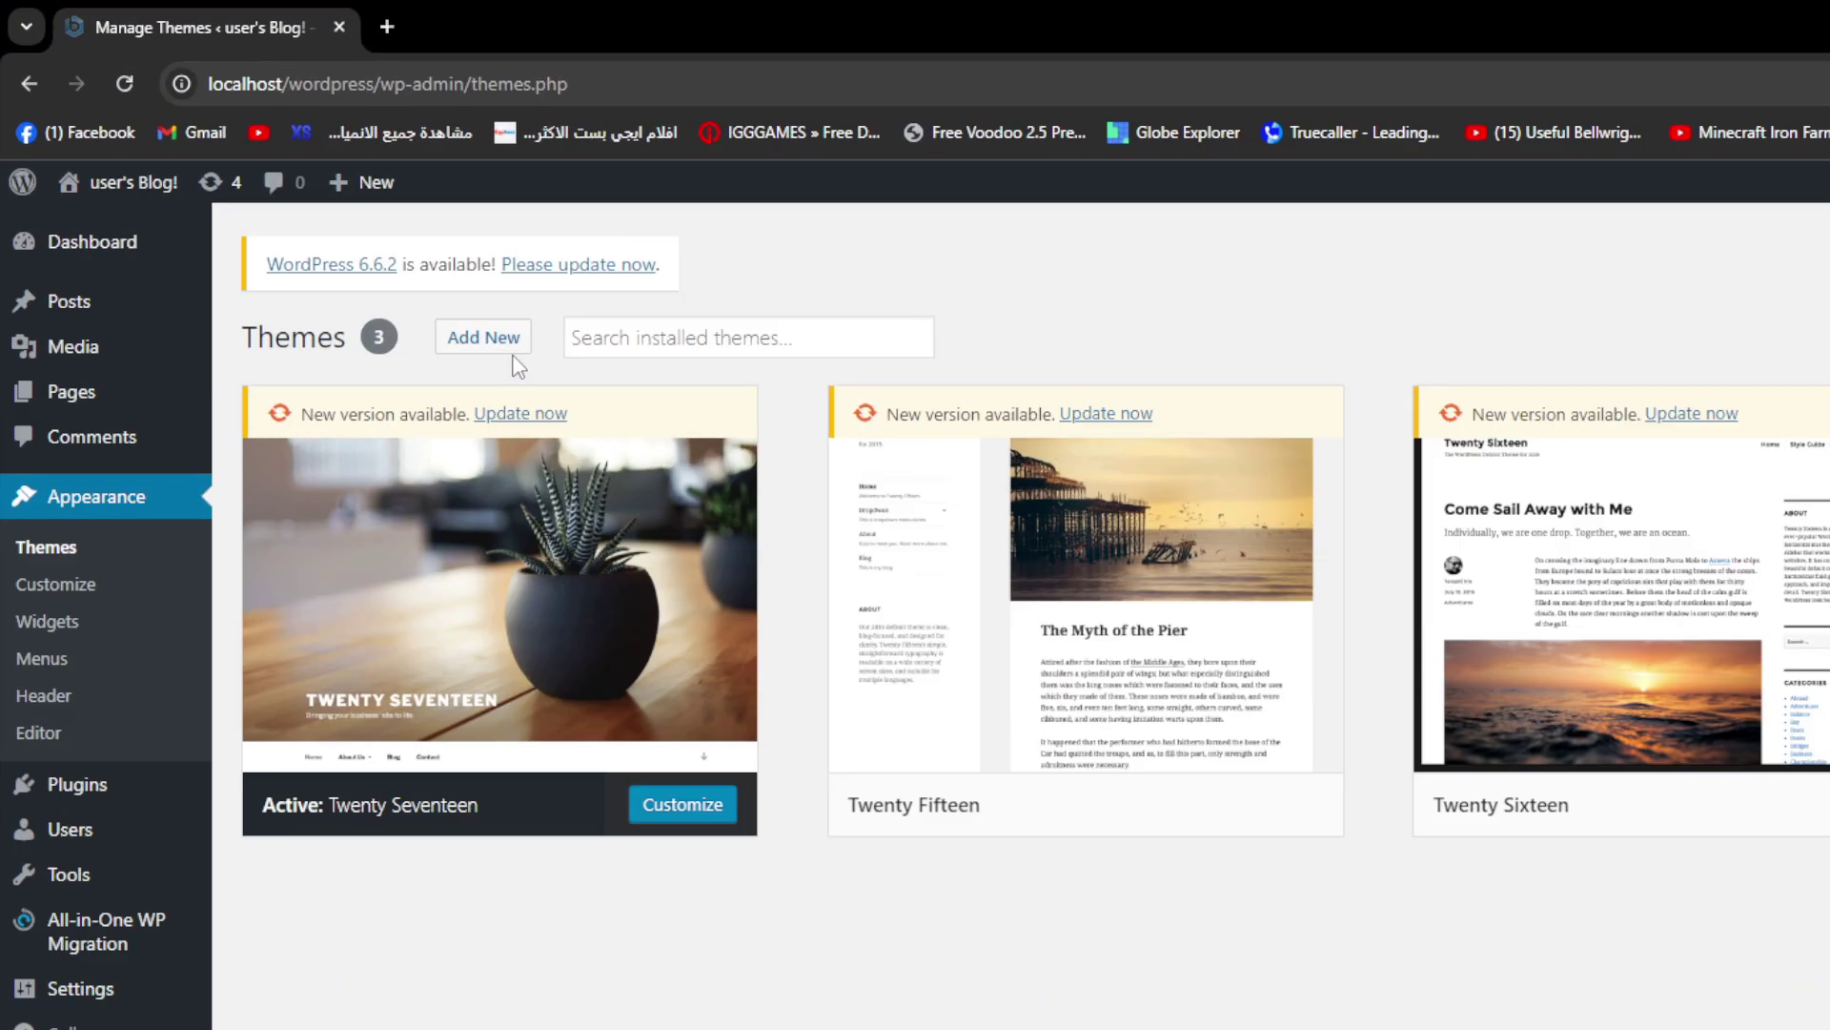
- Filter the Add Themes directory by the E-Commerce feature, listing 2771 themes
{"action": "left_click", "coordinate": [347, 243]}
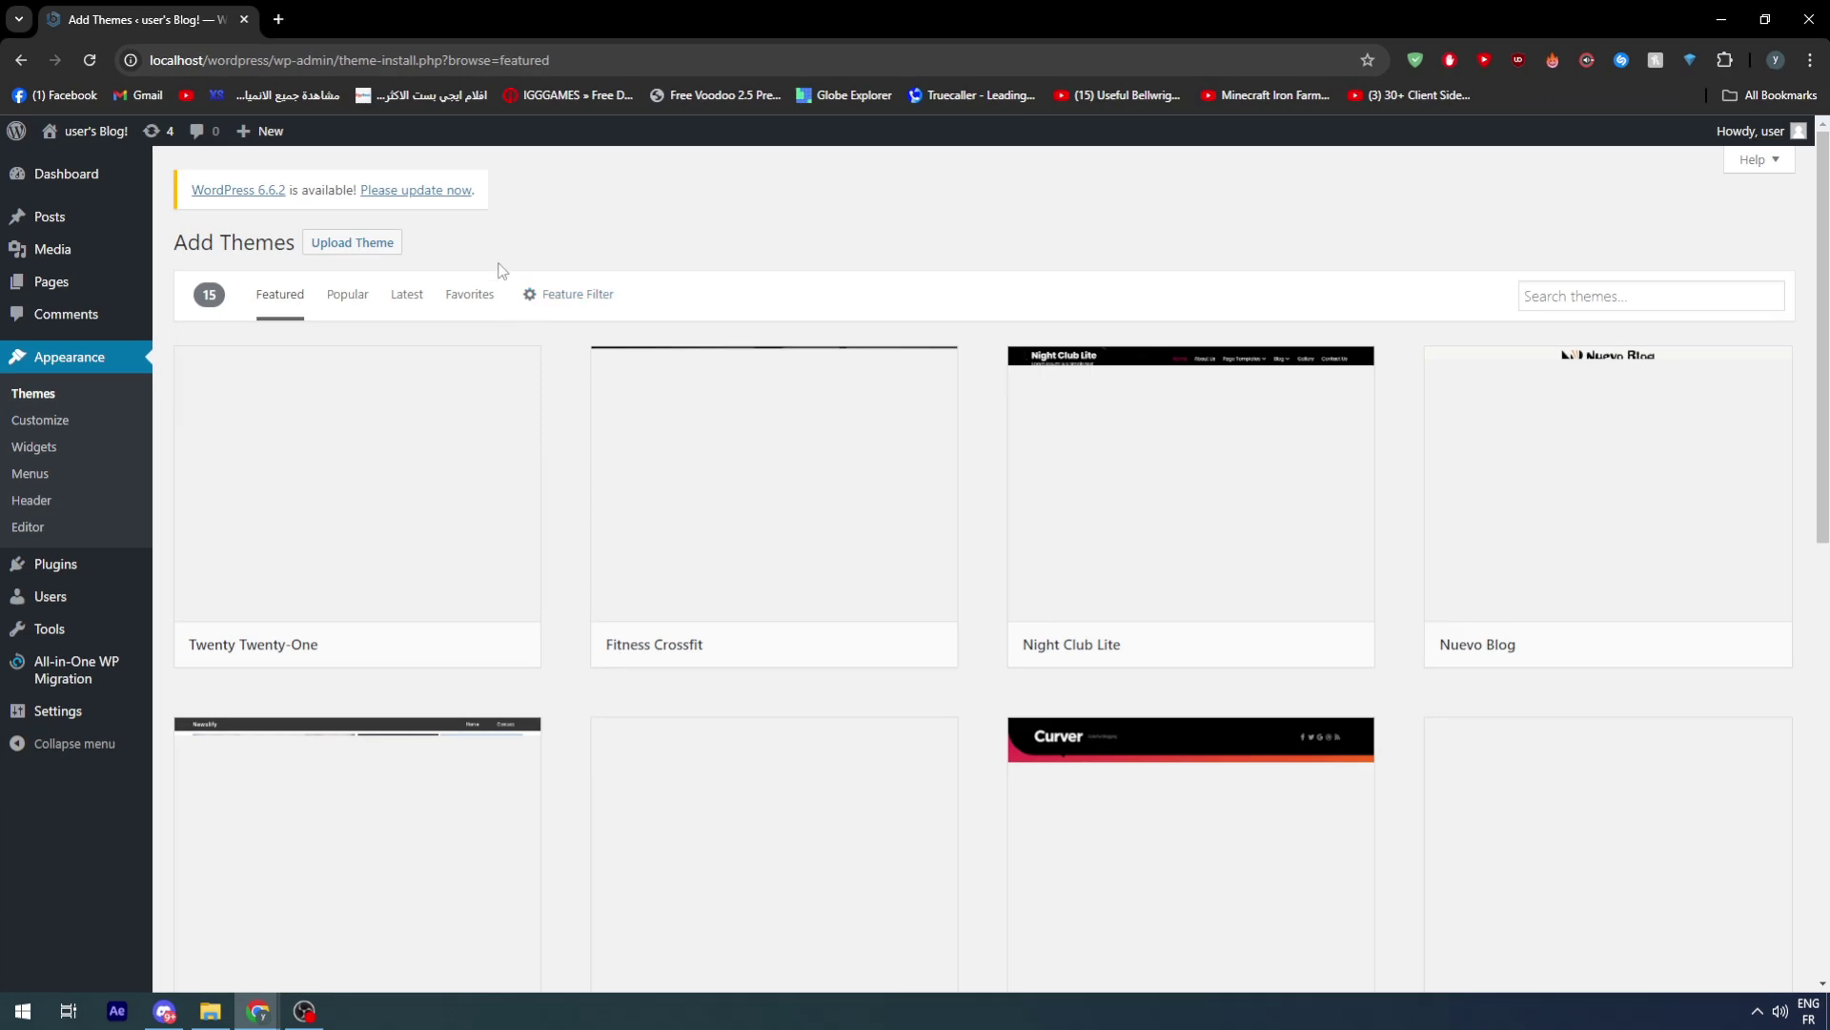
{"action": "left_click", "coordinate": [569, 294]}
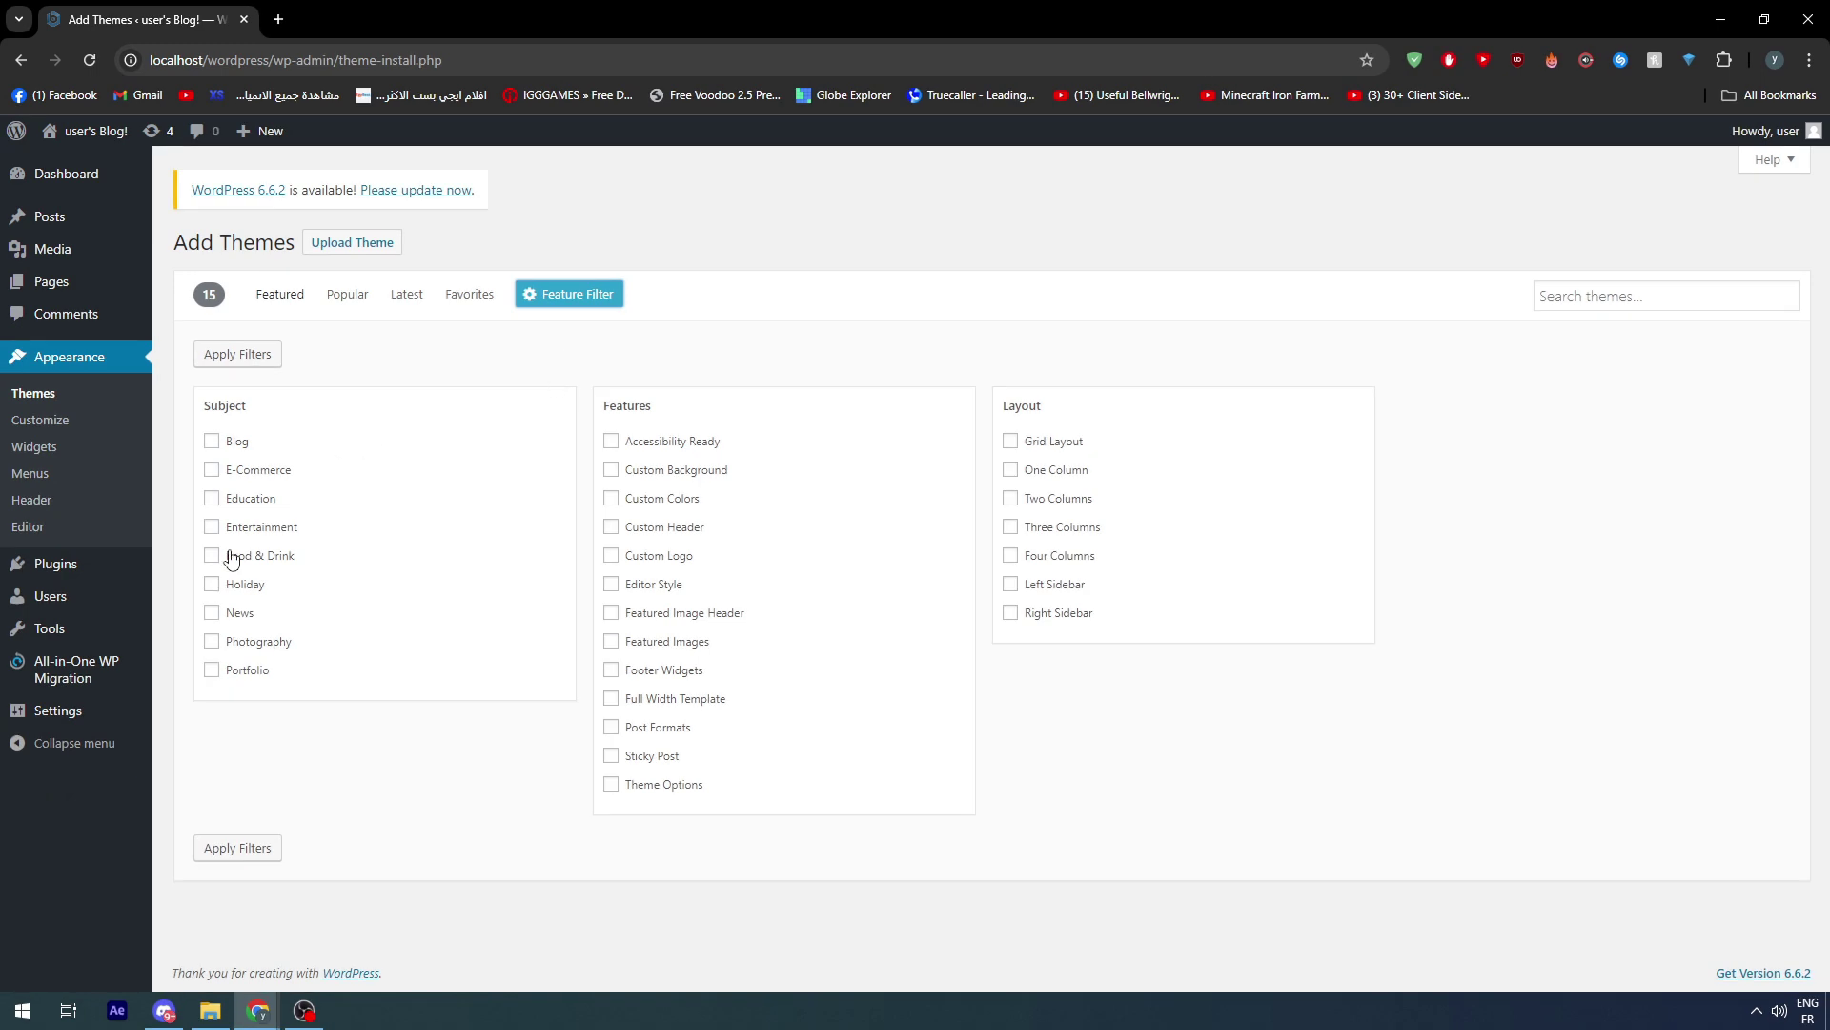
{"action": "left_click", "coordinate": [218, 472]}
{"action": "left_click", "coordinate": [253, 857]}
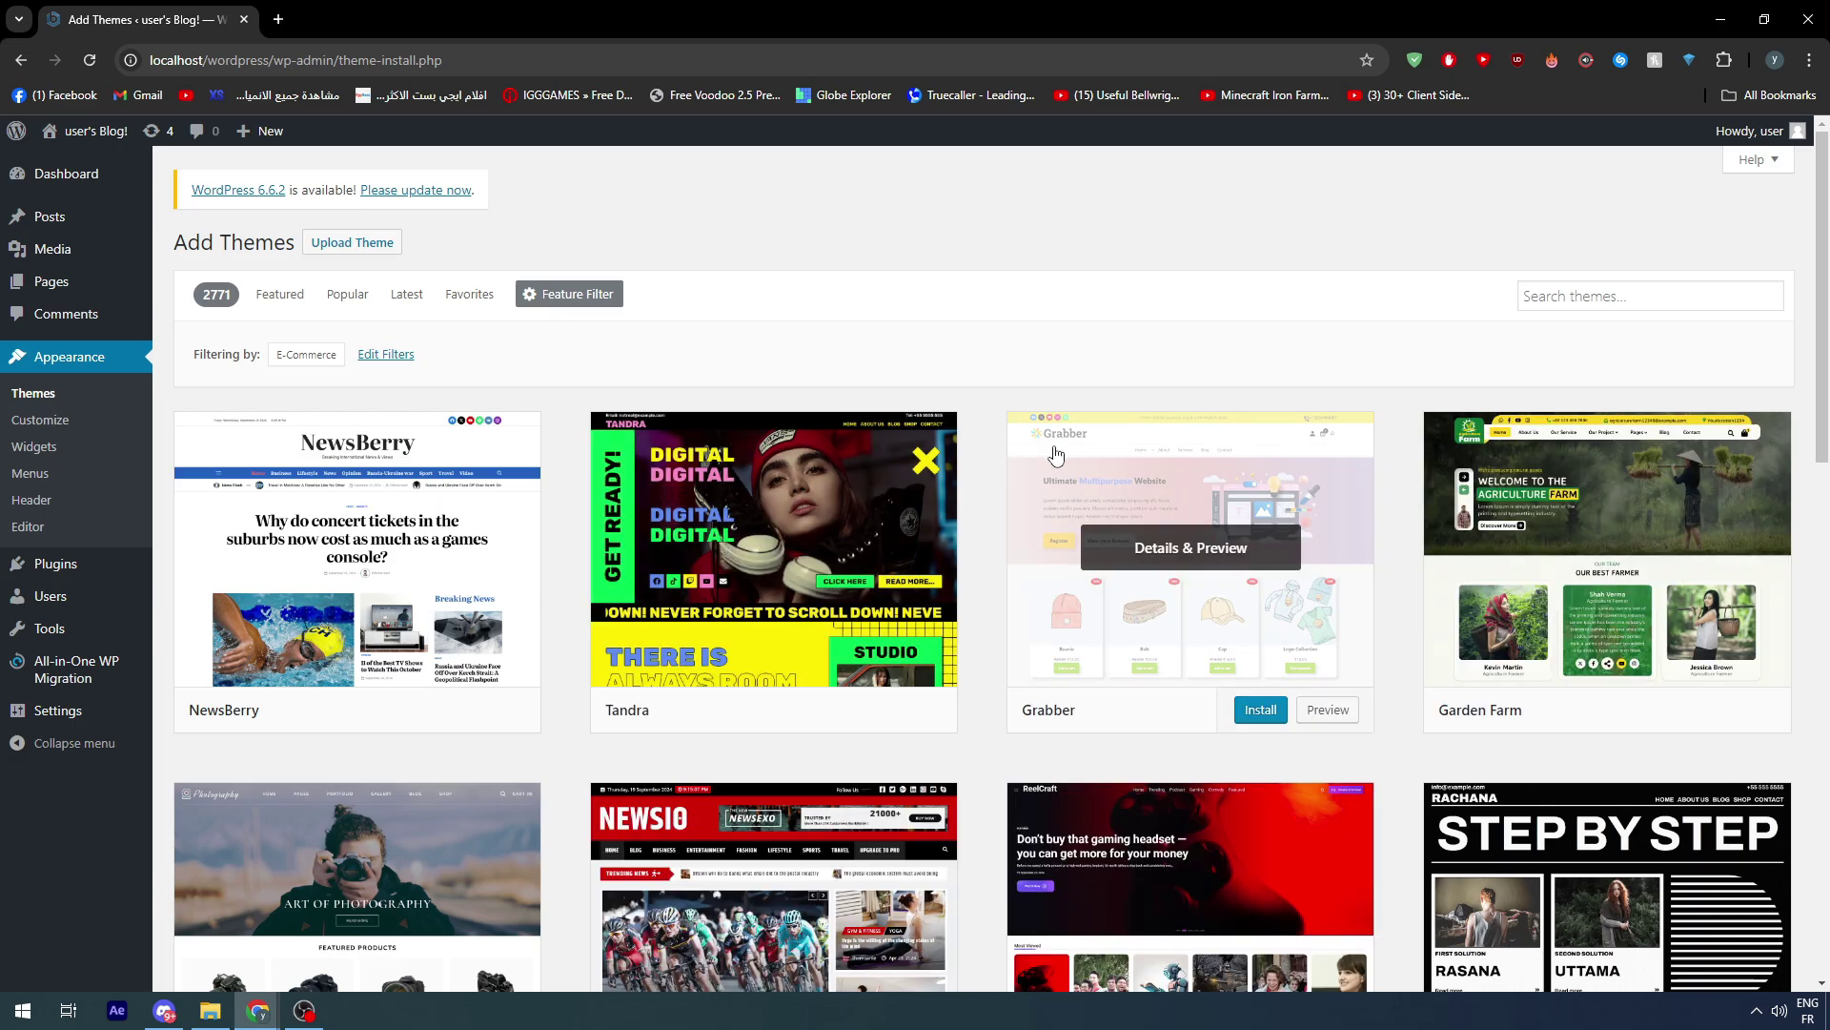
{"action": "scroll", "coordinate": [1185, 413], "scroll_direction": "down", "scroll_amount": 15}
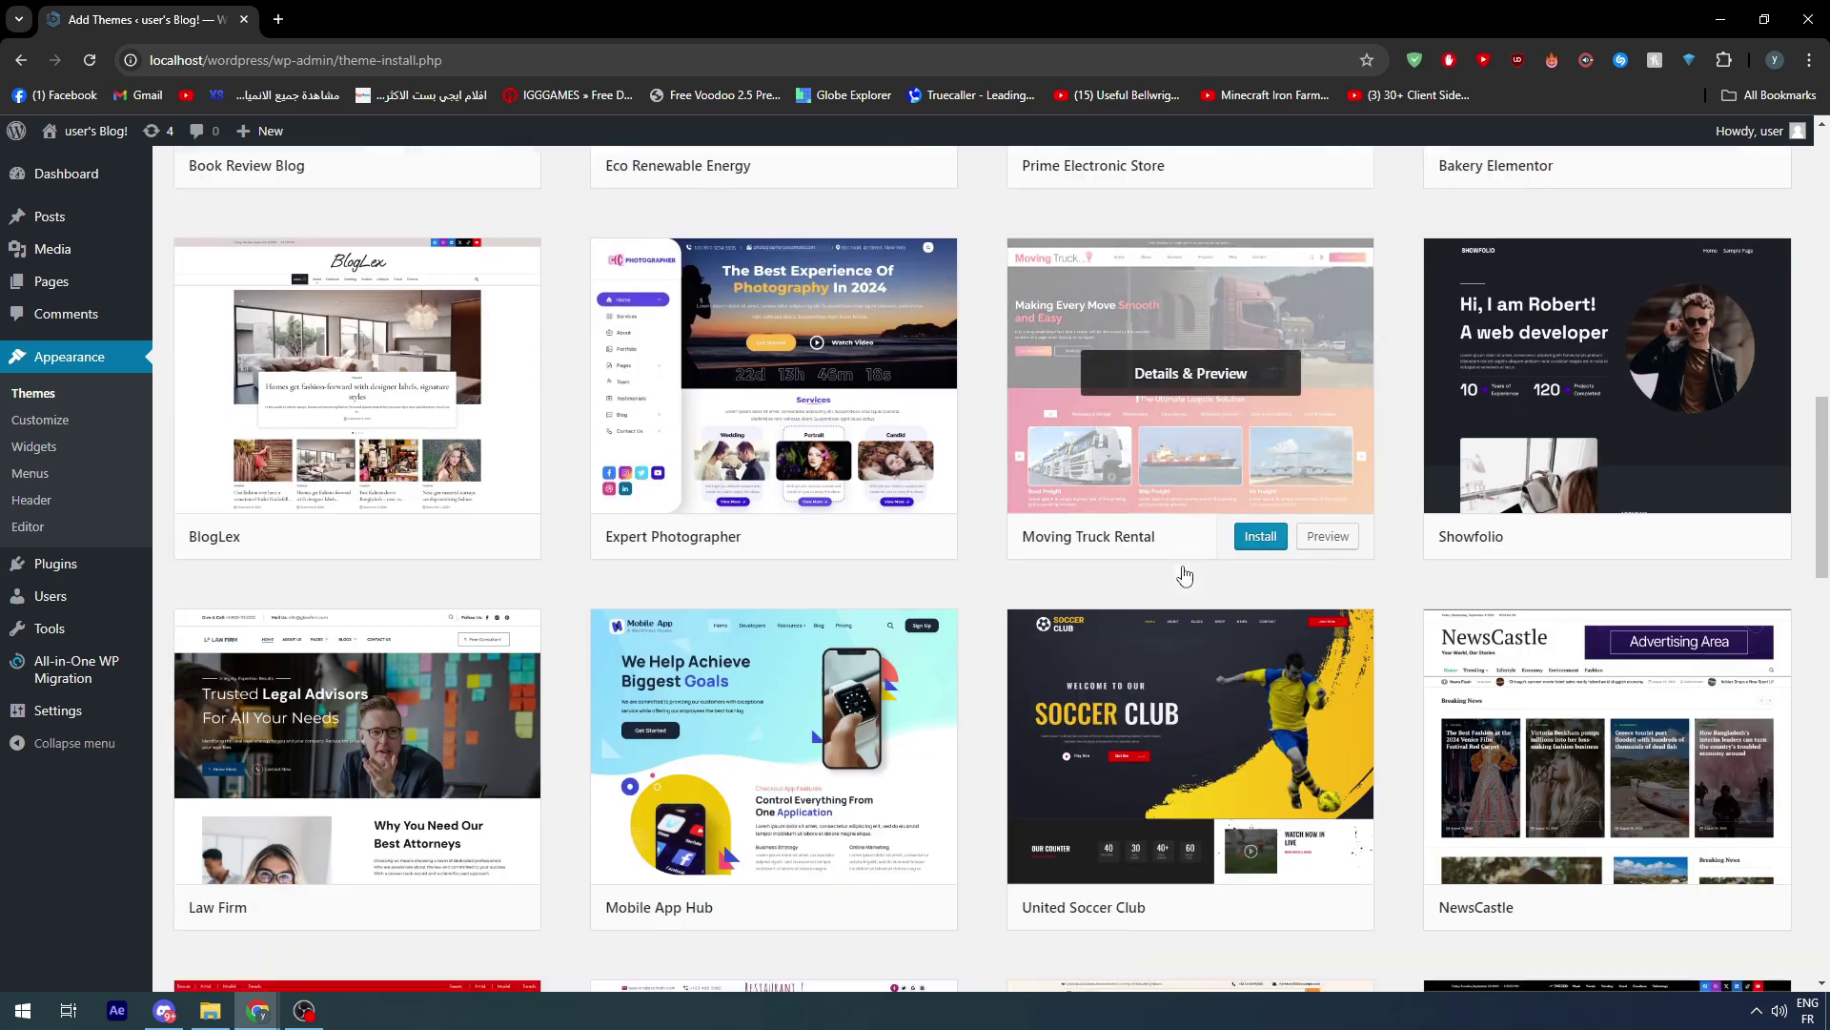
{"action": "scroll", "coordinate": [1183, 477], "scroll_direction": "up", "scroll_amount": 15}
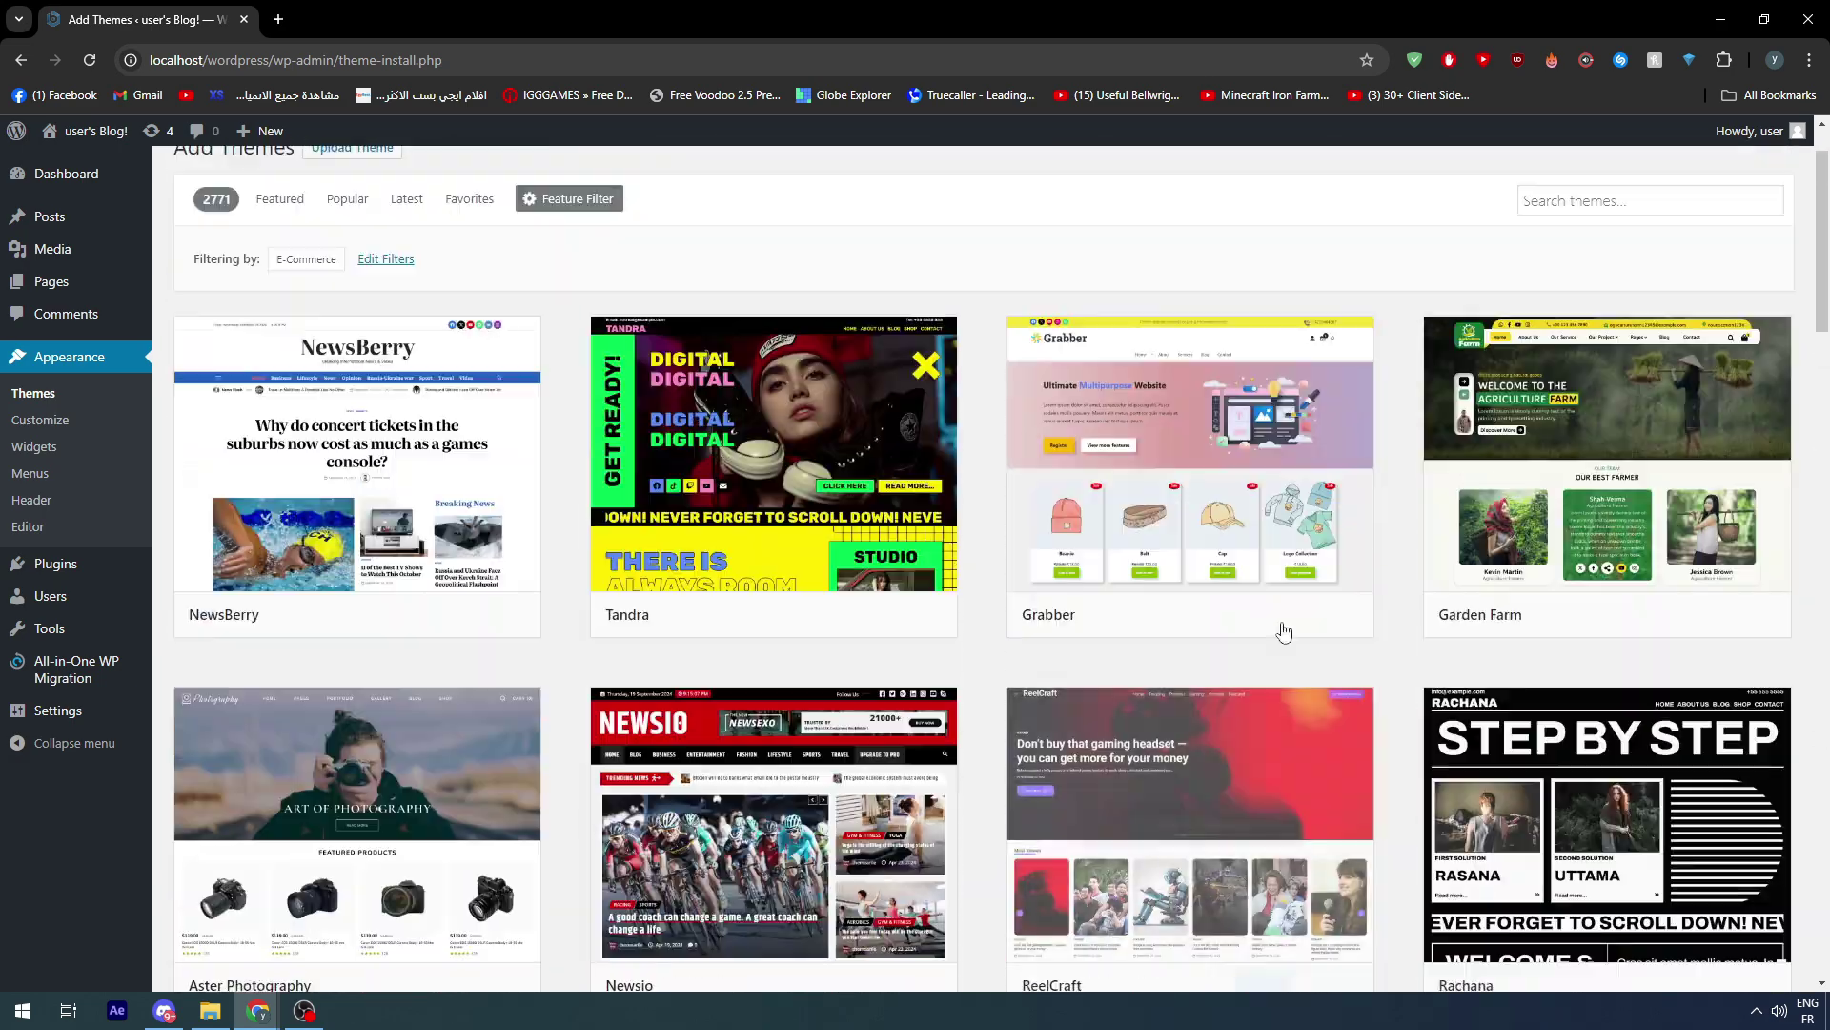
- Preview the Grabber theme, scroll through it, and close the preview
{"action": "left_click", "coordinate": [1182, 386]}
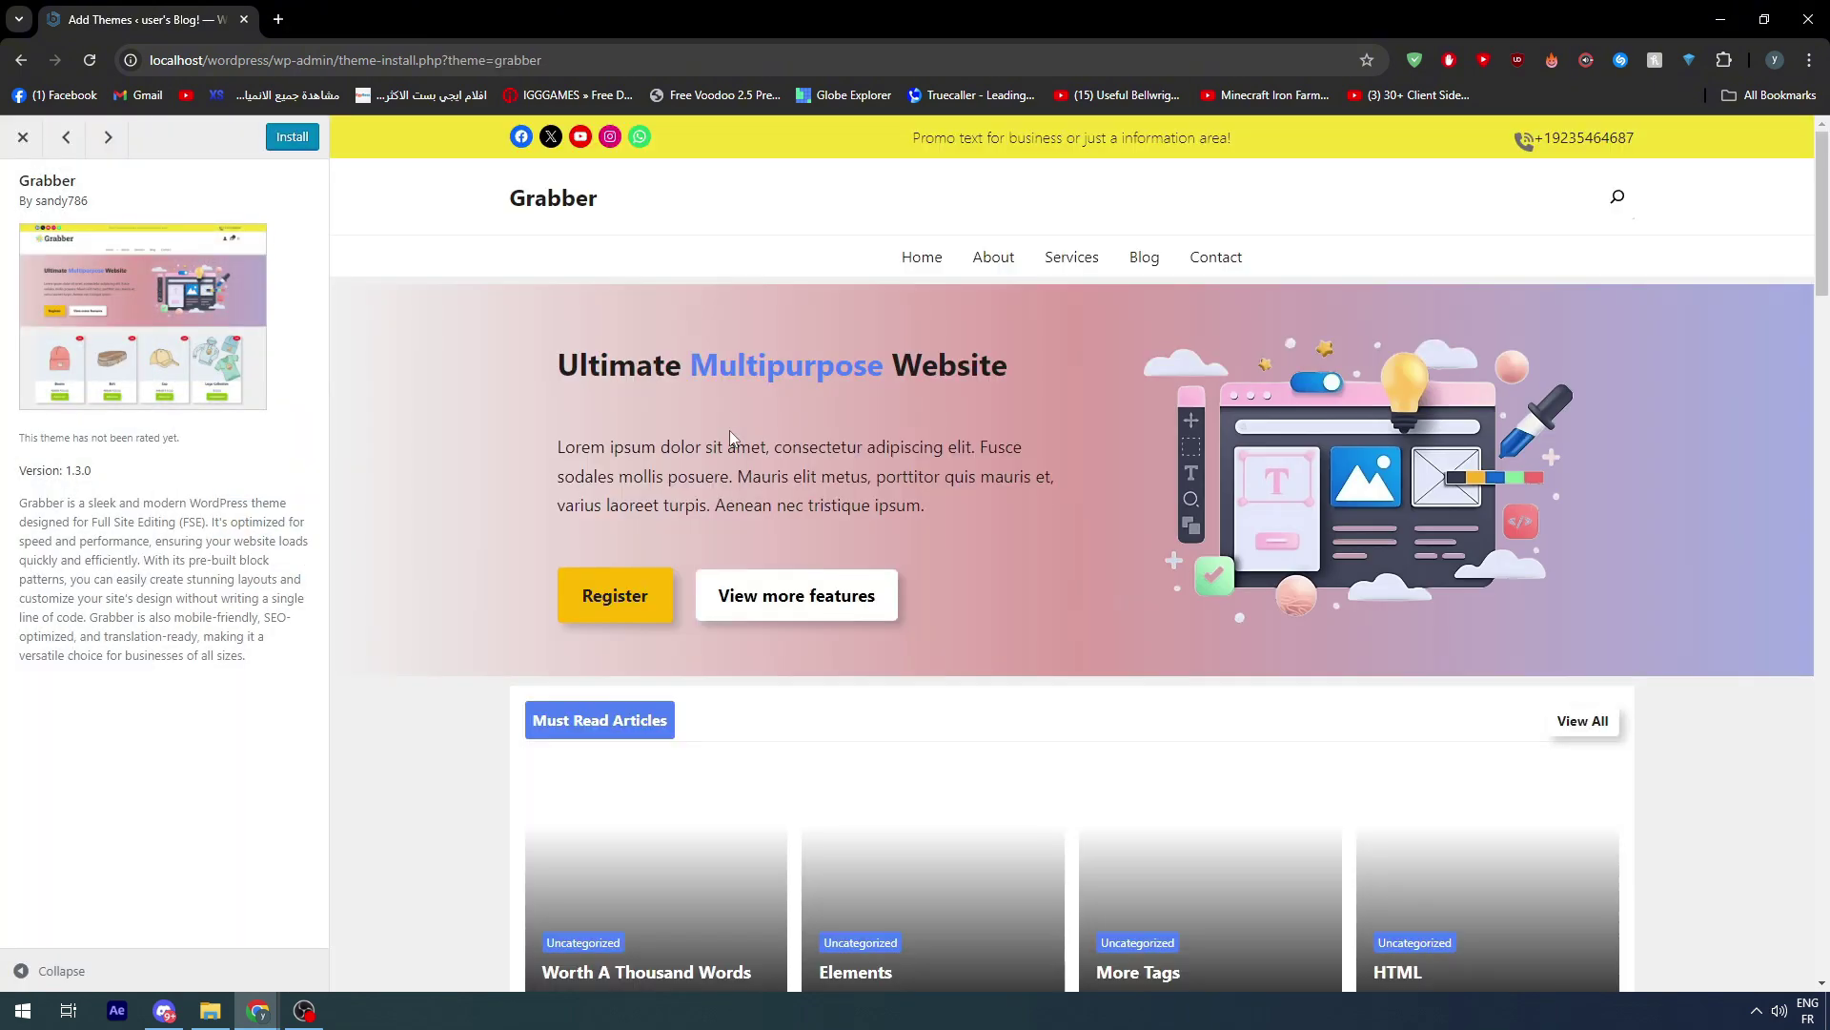
{"action": "scroll", "coordinate": [730, 434], "scroll_direction": "down", "scroll_amount": 10}
{"action": "scroll", "coordinate": [904, 604], "scroll_direction": "down", "scroll_amount": 15}
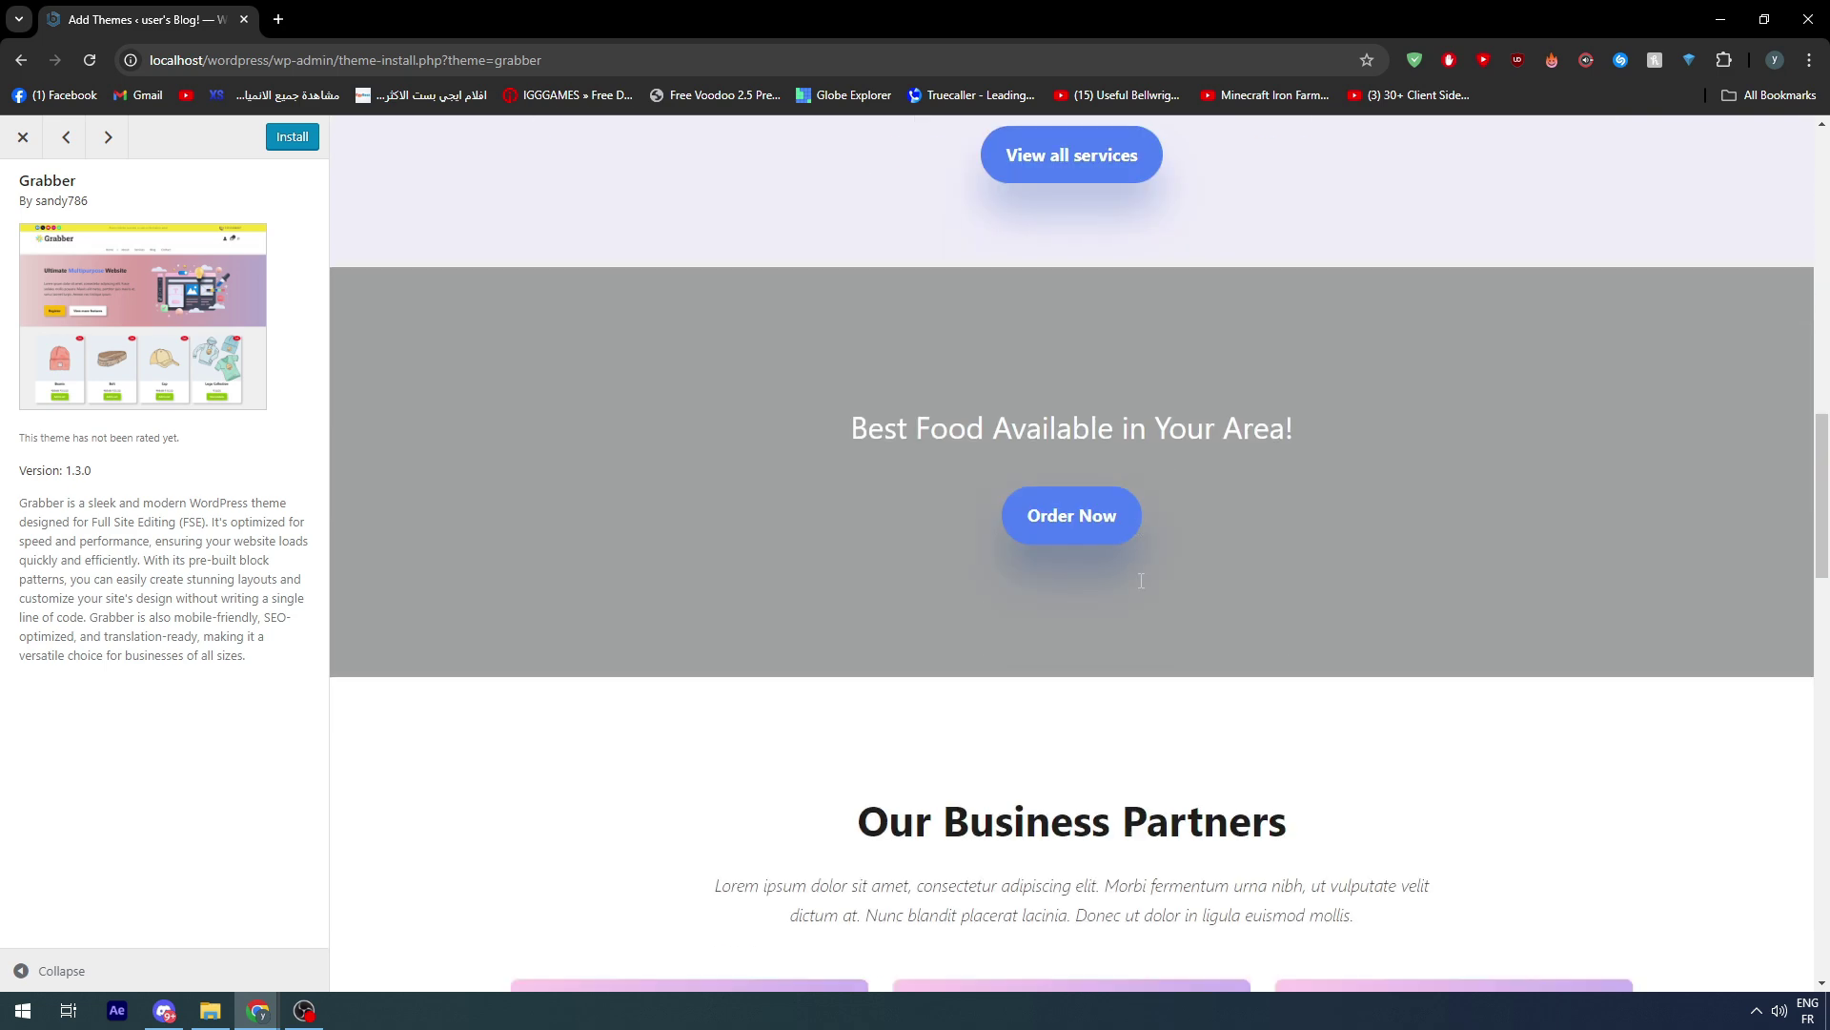
{"action": "scroll", "coordinate": [1097, 580], "scroll_direction": "down", "scroll_amount": 8}
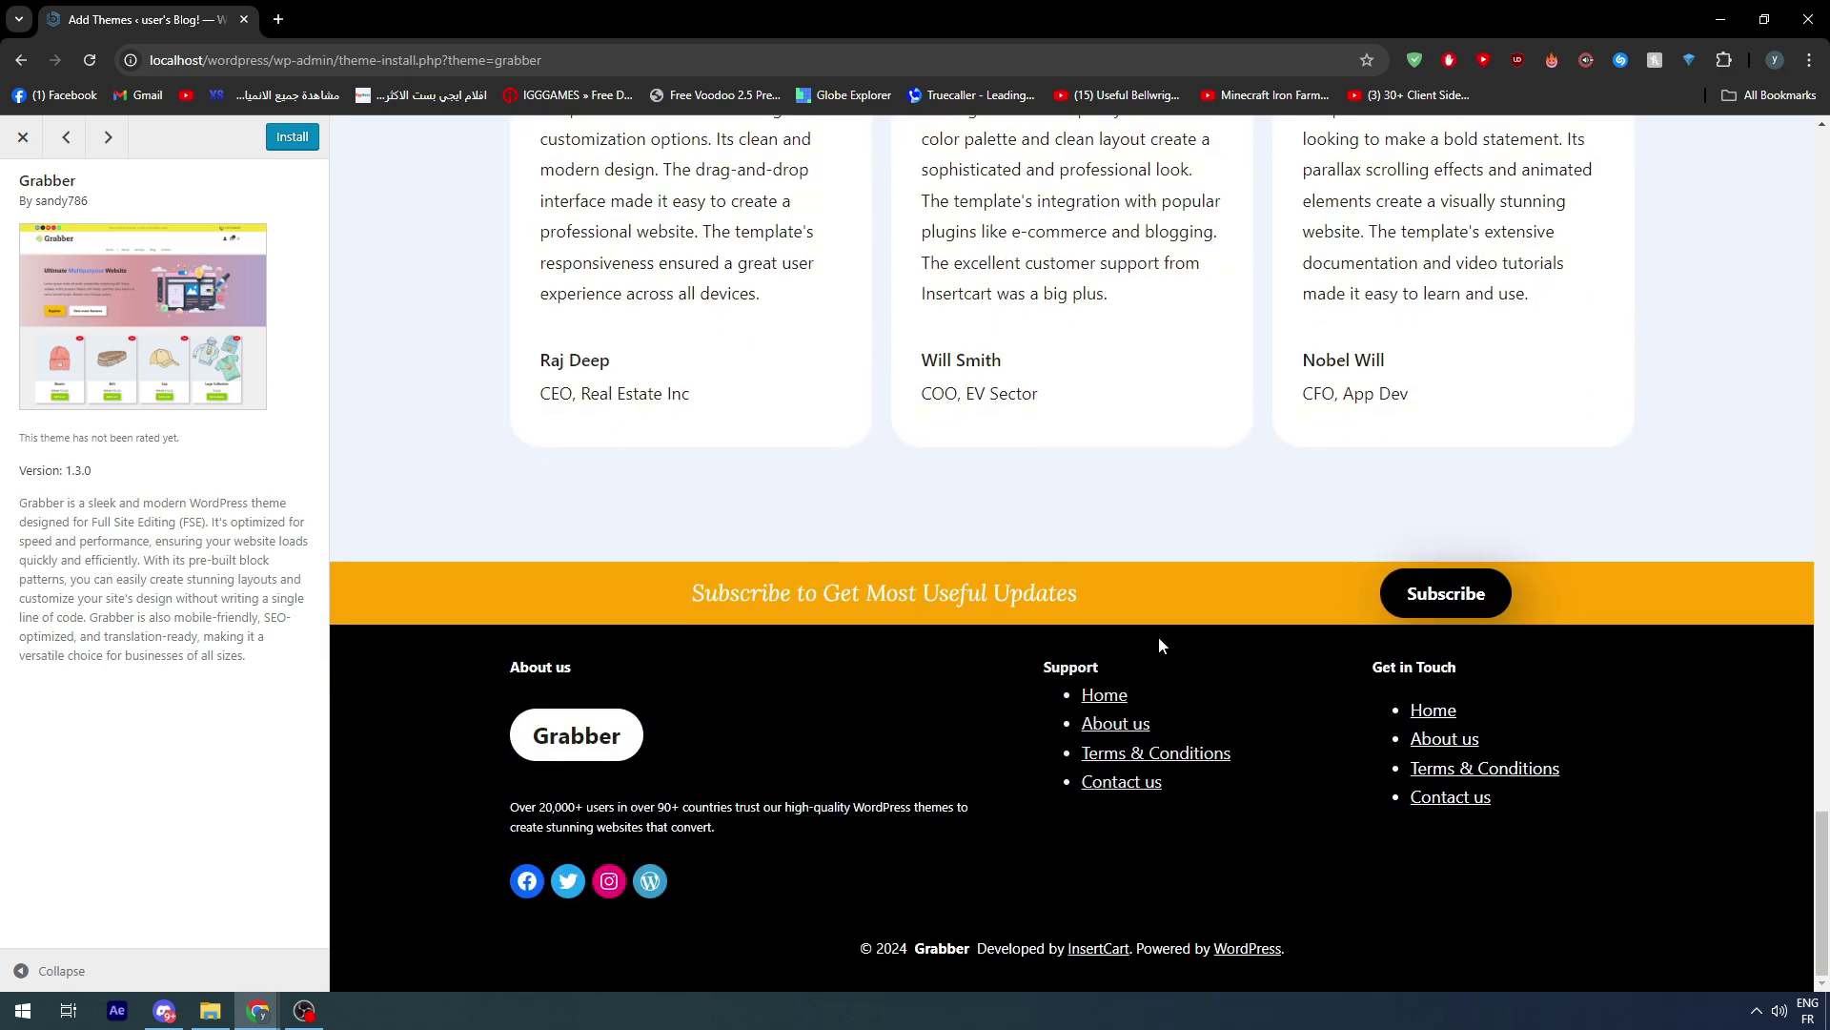
{"action": "left_click", "coordinate": [23, 136]}
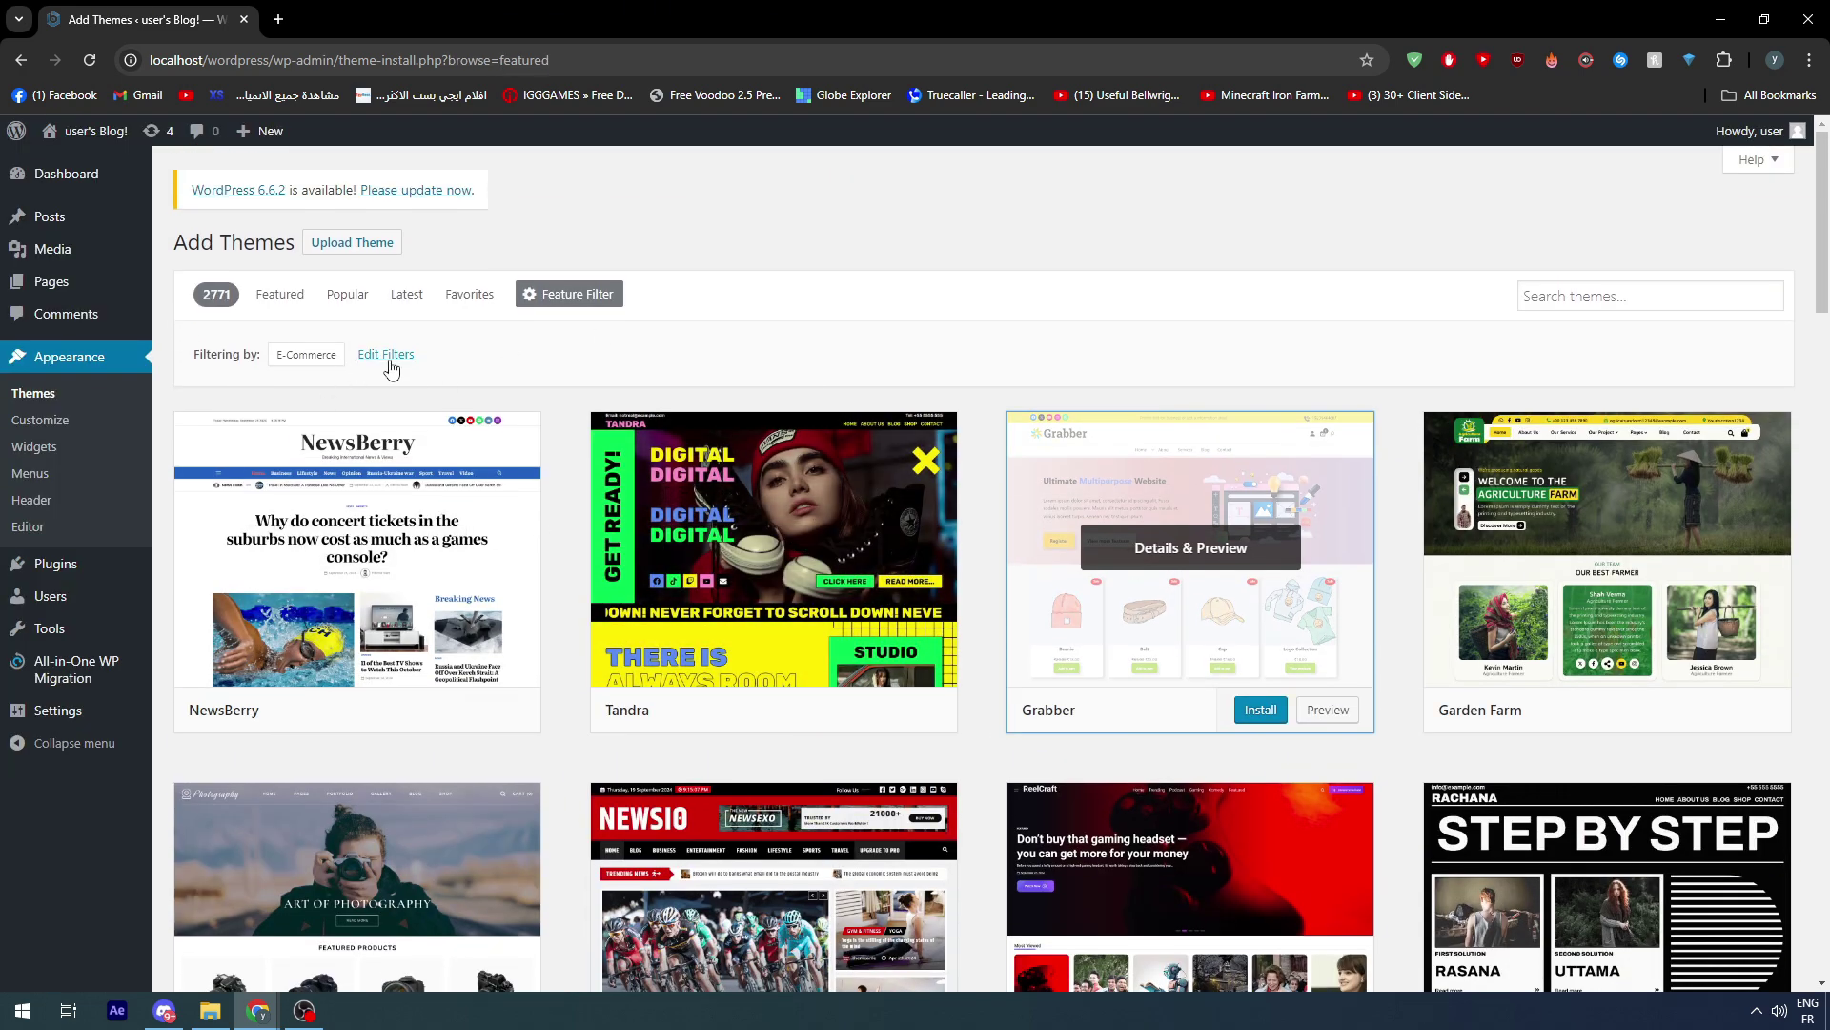
{"action": "scroll", "coordinate": [512, 429], "scroll_direction": "down", "scroll_amount": 5}
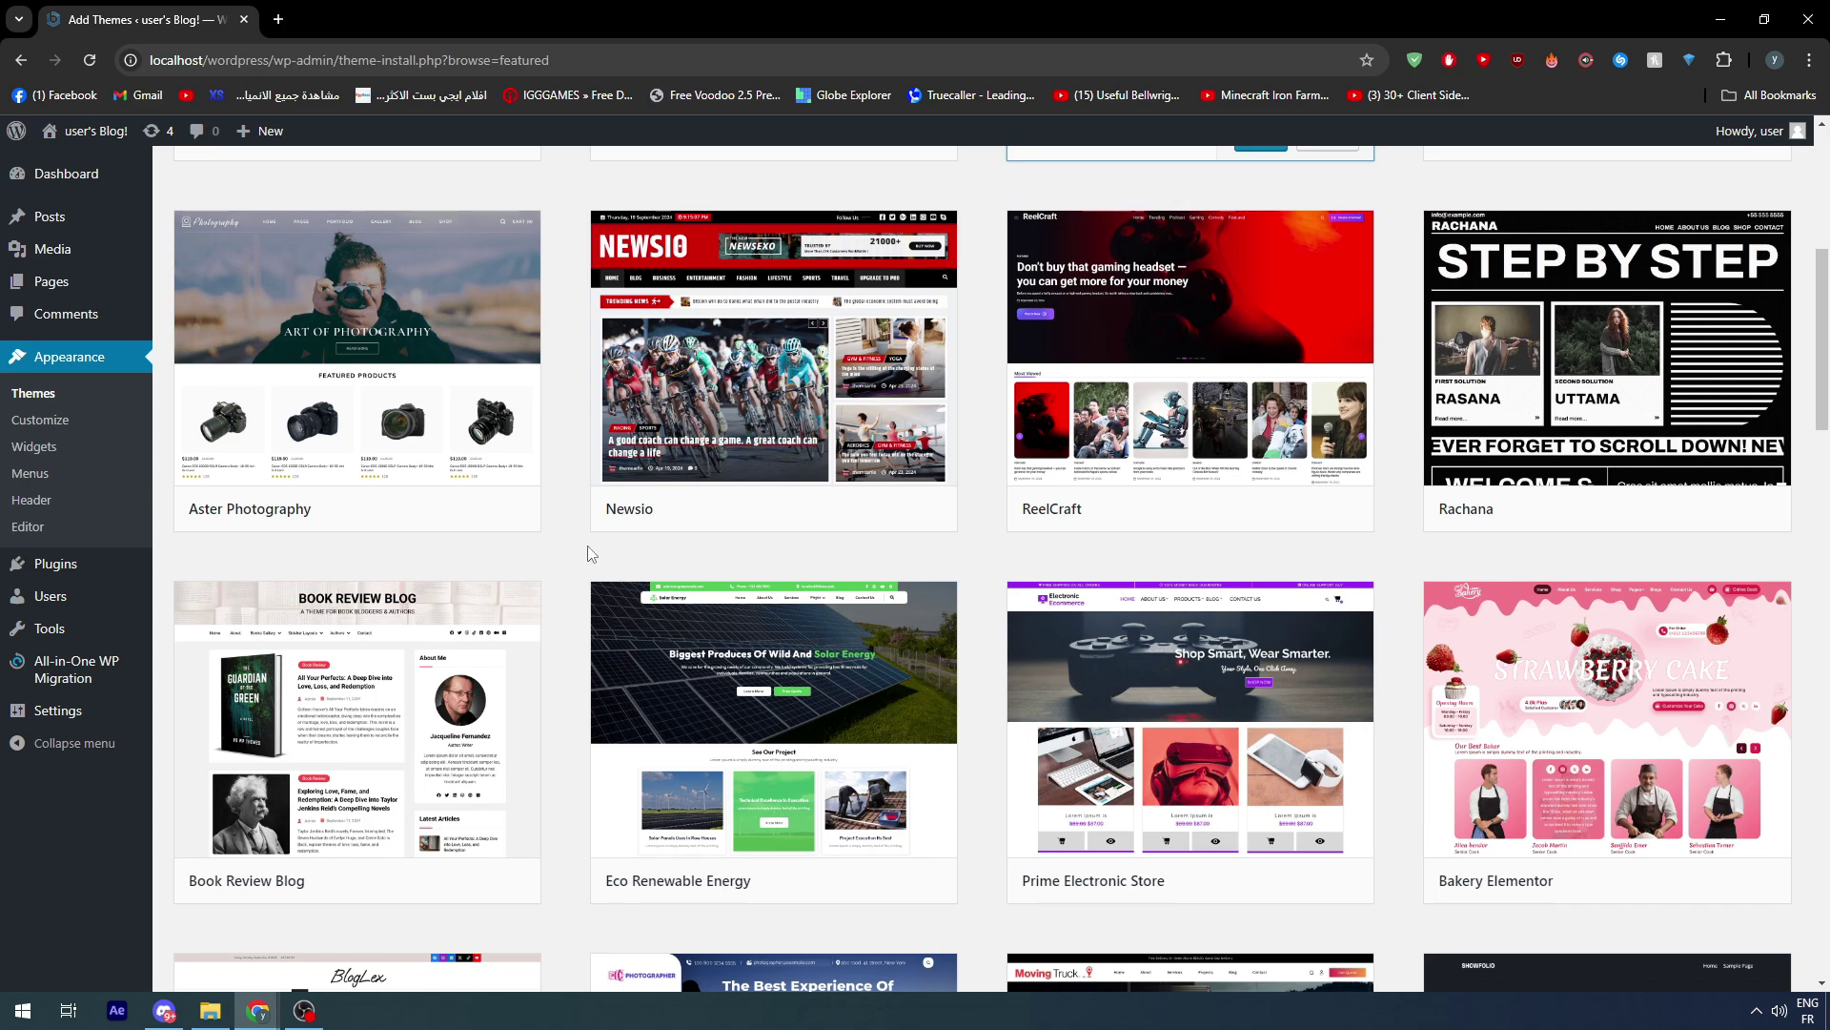
{"action": "scroll", "coordinate": [591, 564], "scroll_direction": "down", "scroll_amount": 12}
{"action": "scroll", "coordinate": [572, 562], "scroll_direction": "up", "scroll_amount": 8}
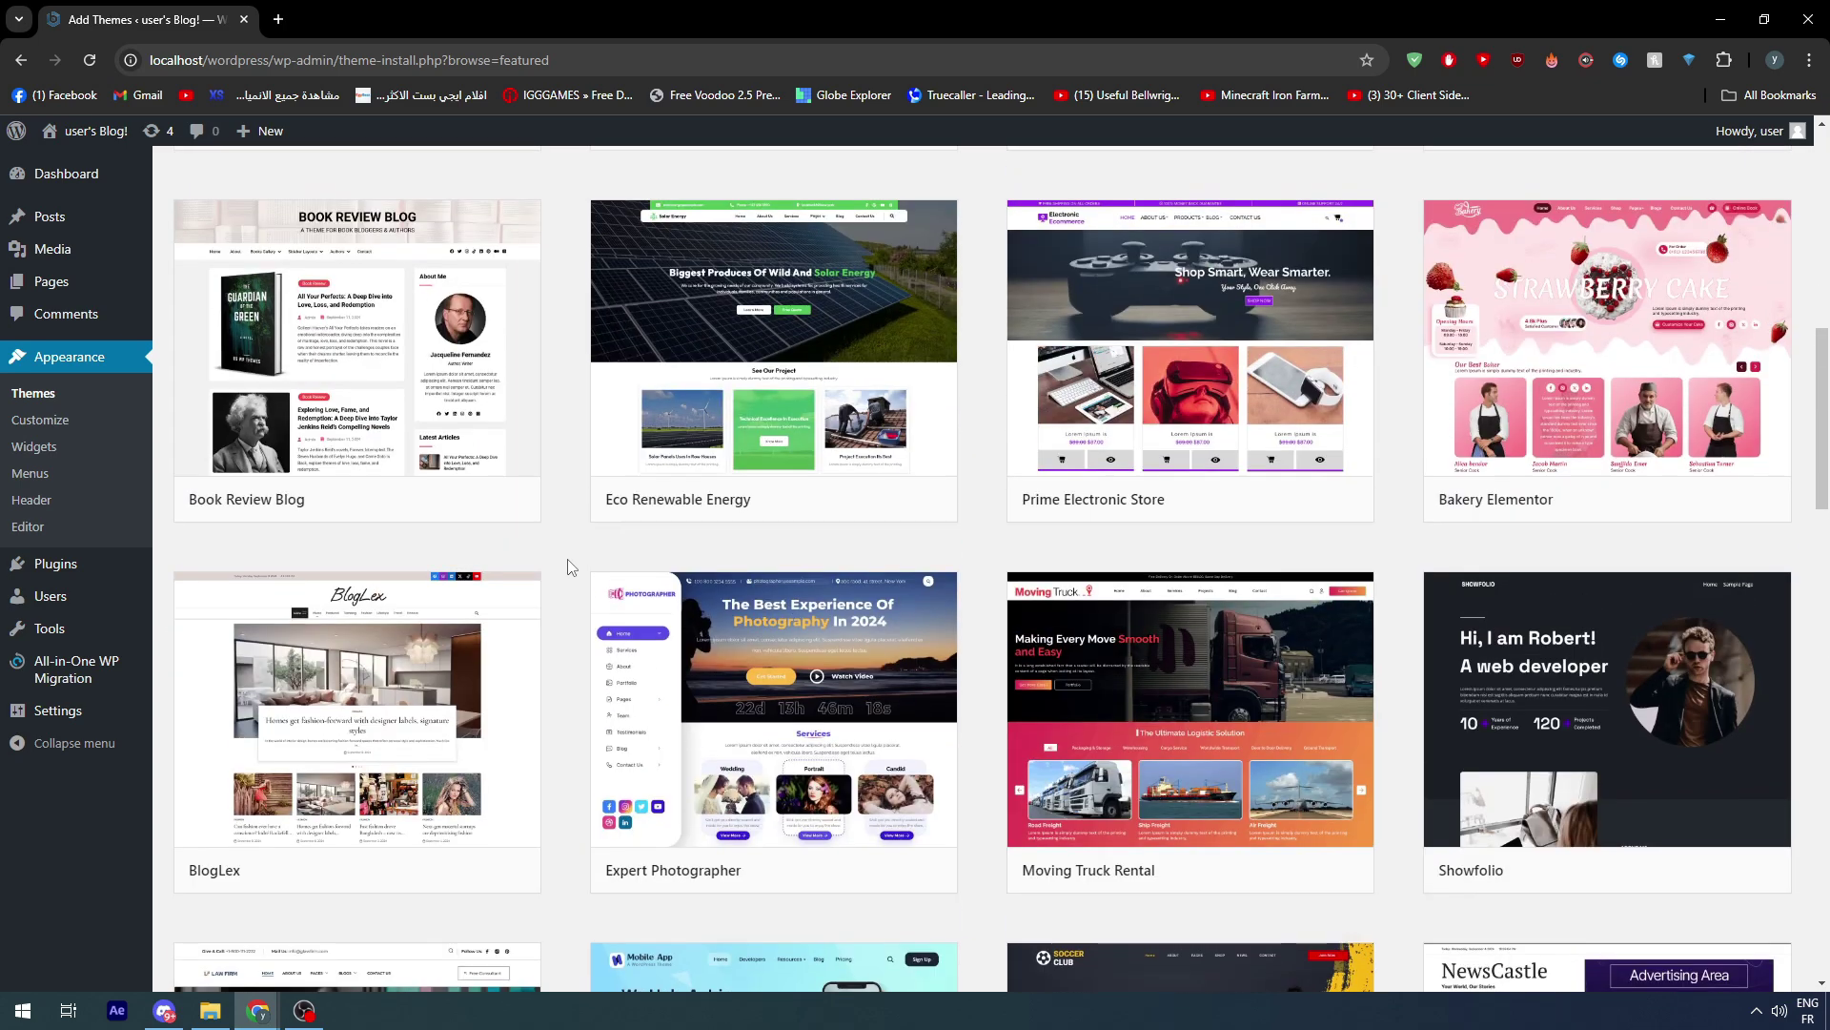
{"action": "scroll", "coordinate": [568, 565], "scroll_direction": "up", "scroll_amount": 7}
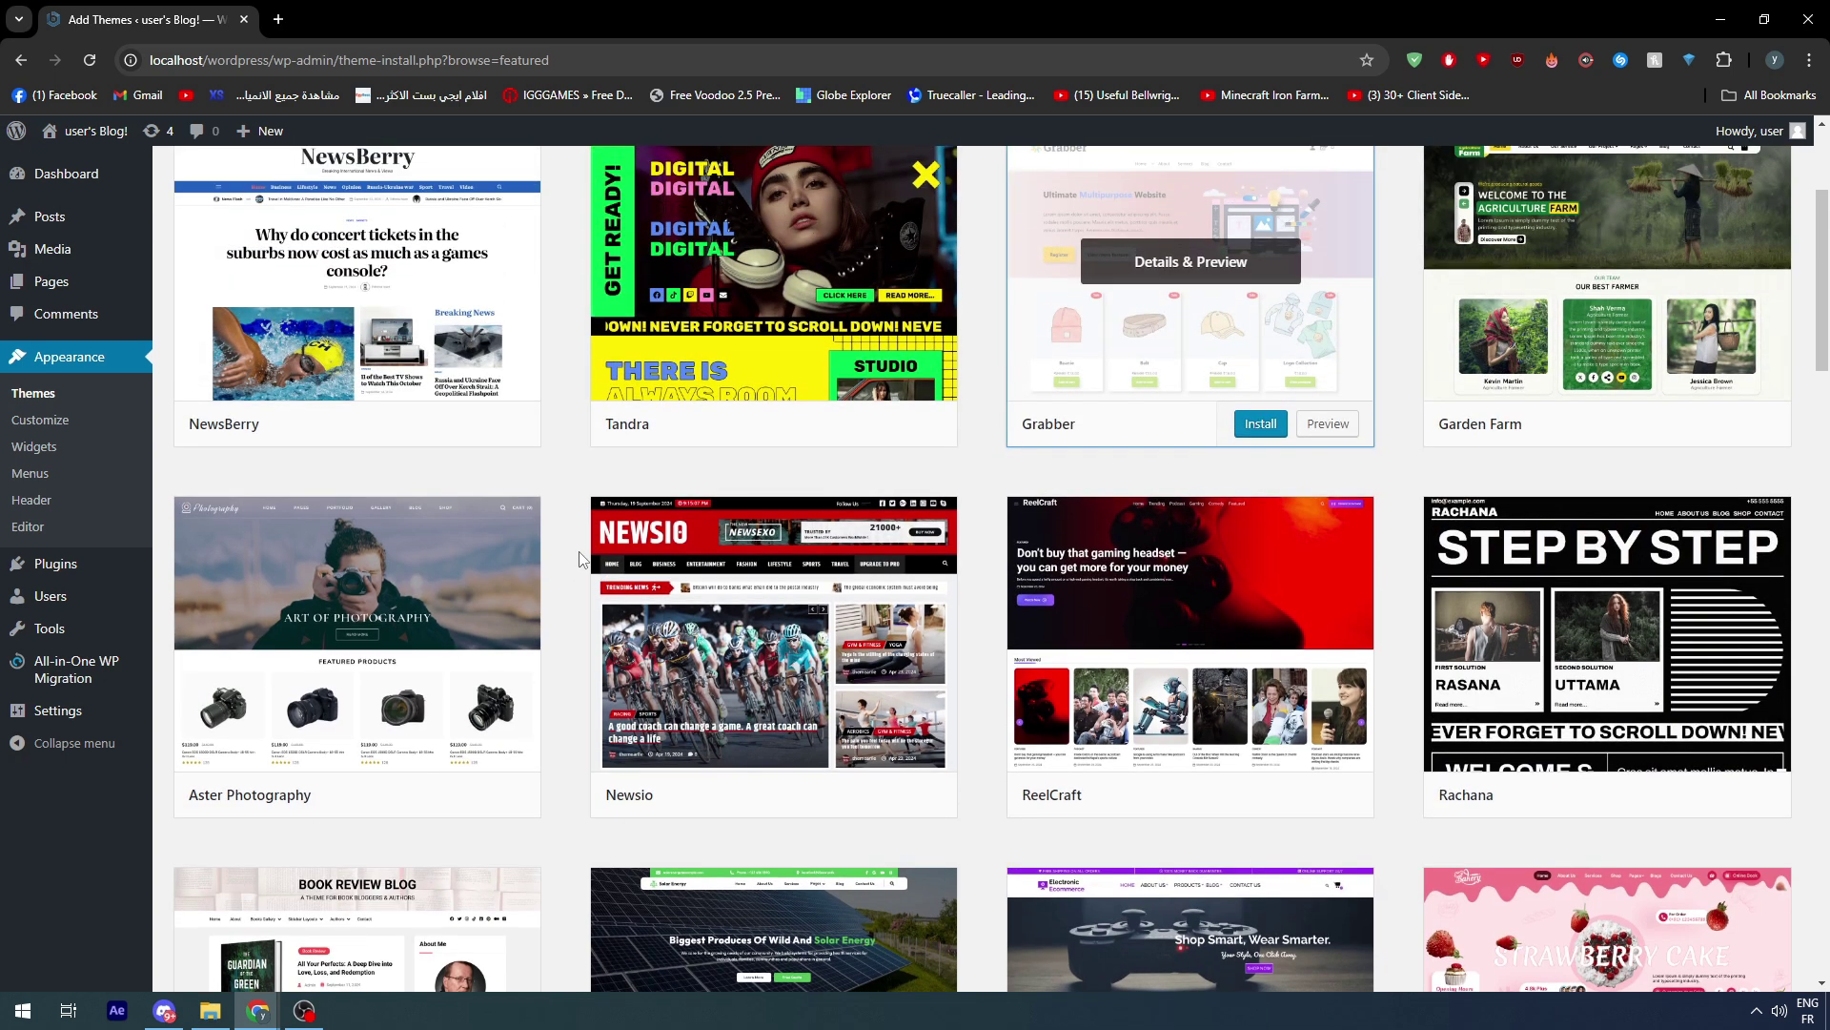
{"action": "scroll", "coordinate": [582, 553], "scroll_direction": "up", "scroll_amount": 2}
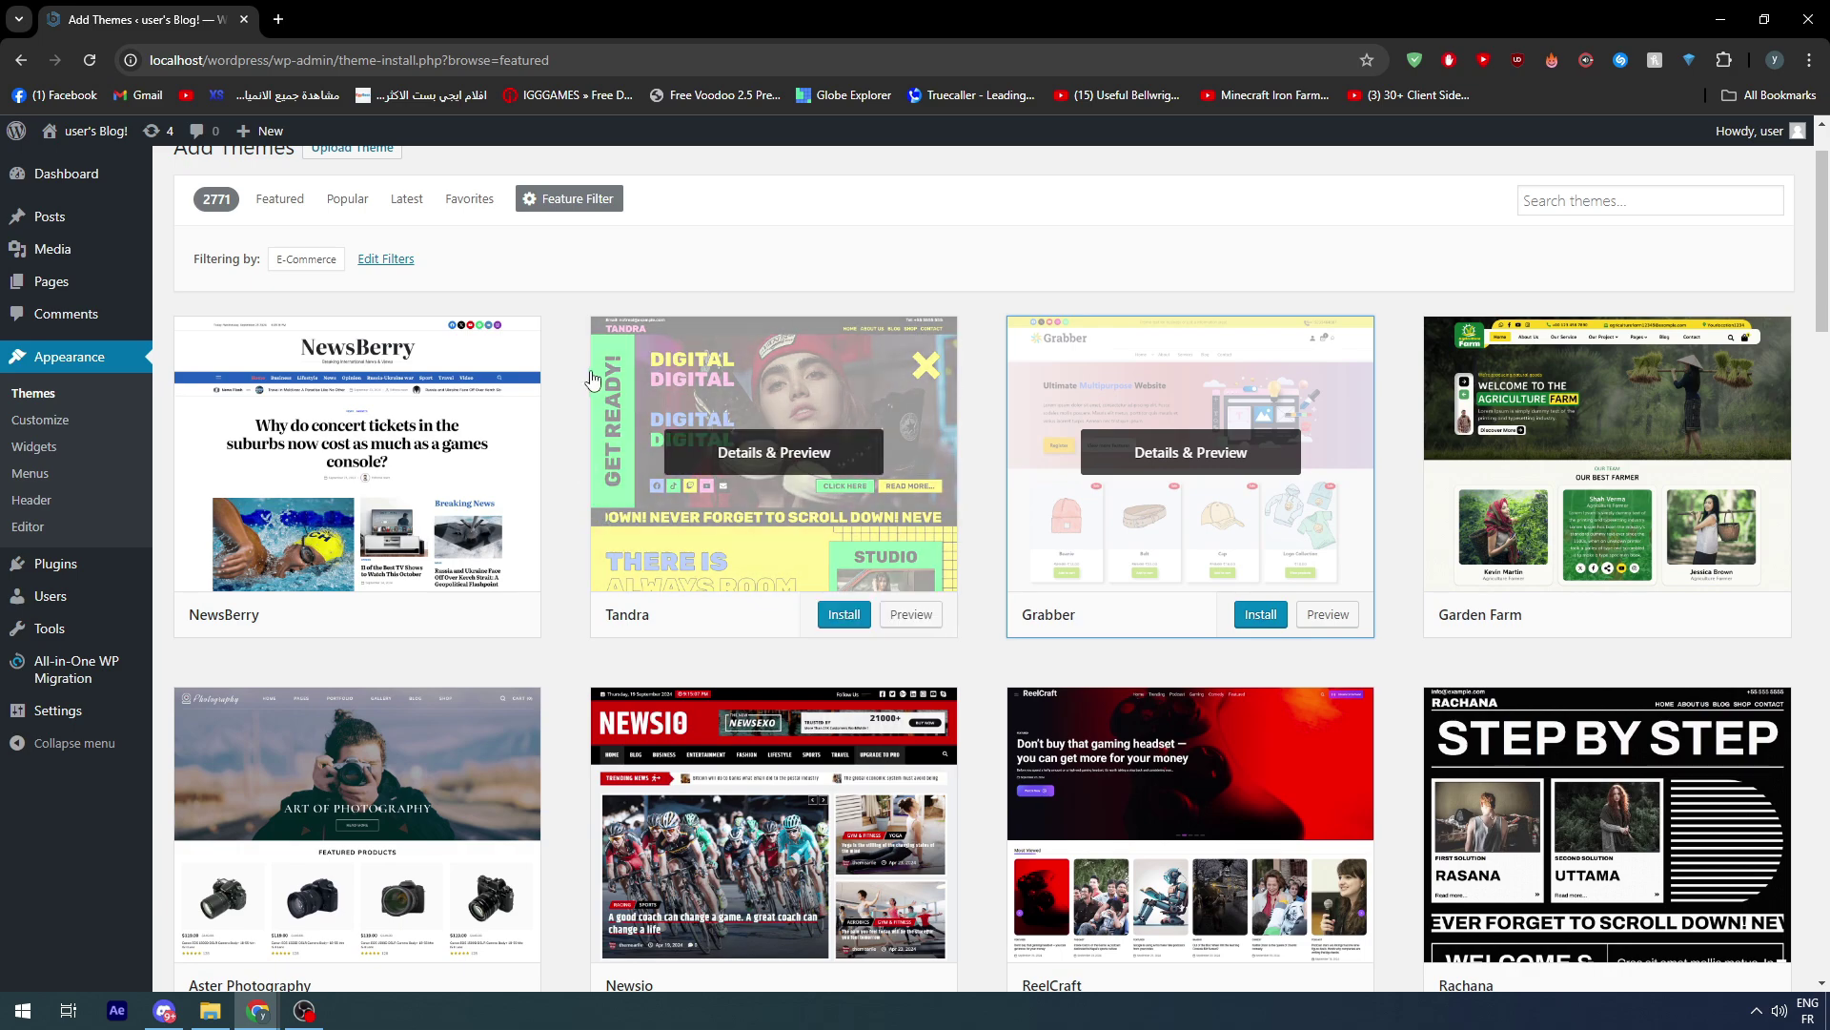
{"action": "scroll", "coordinate": [557, 616], "scroll_direction": "down", "scroll_amount": 7}
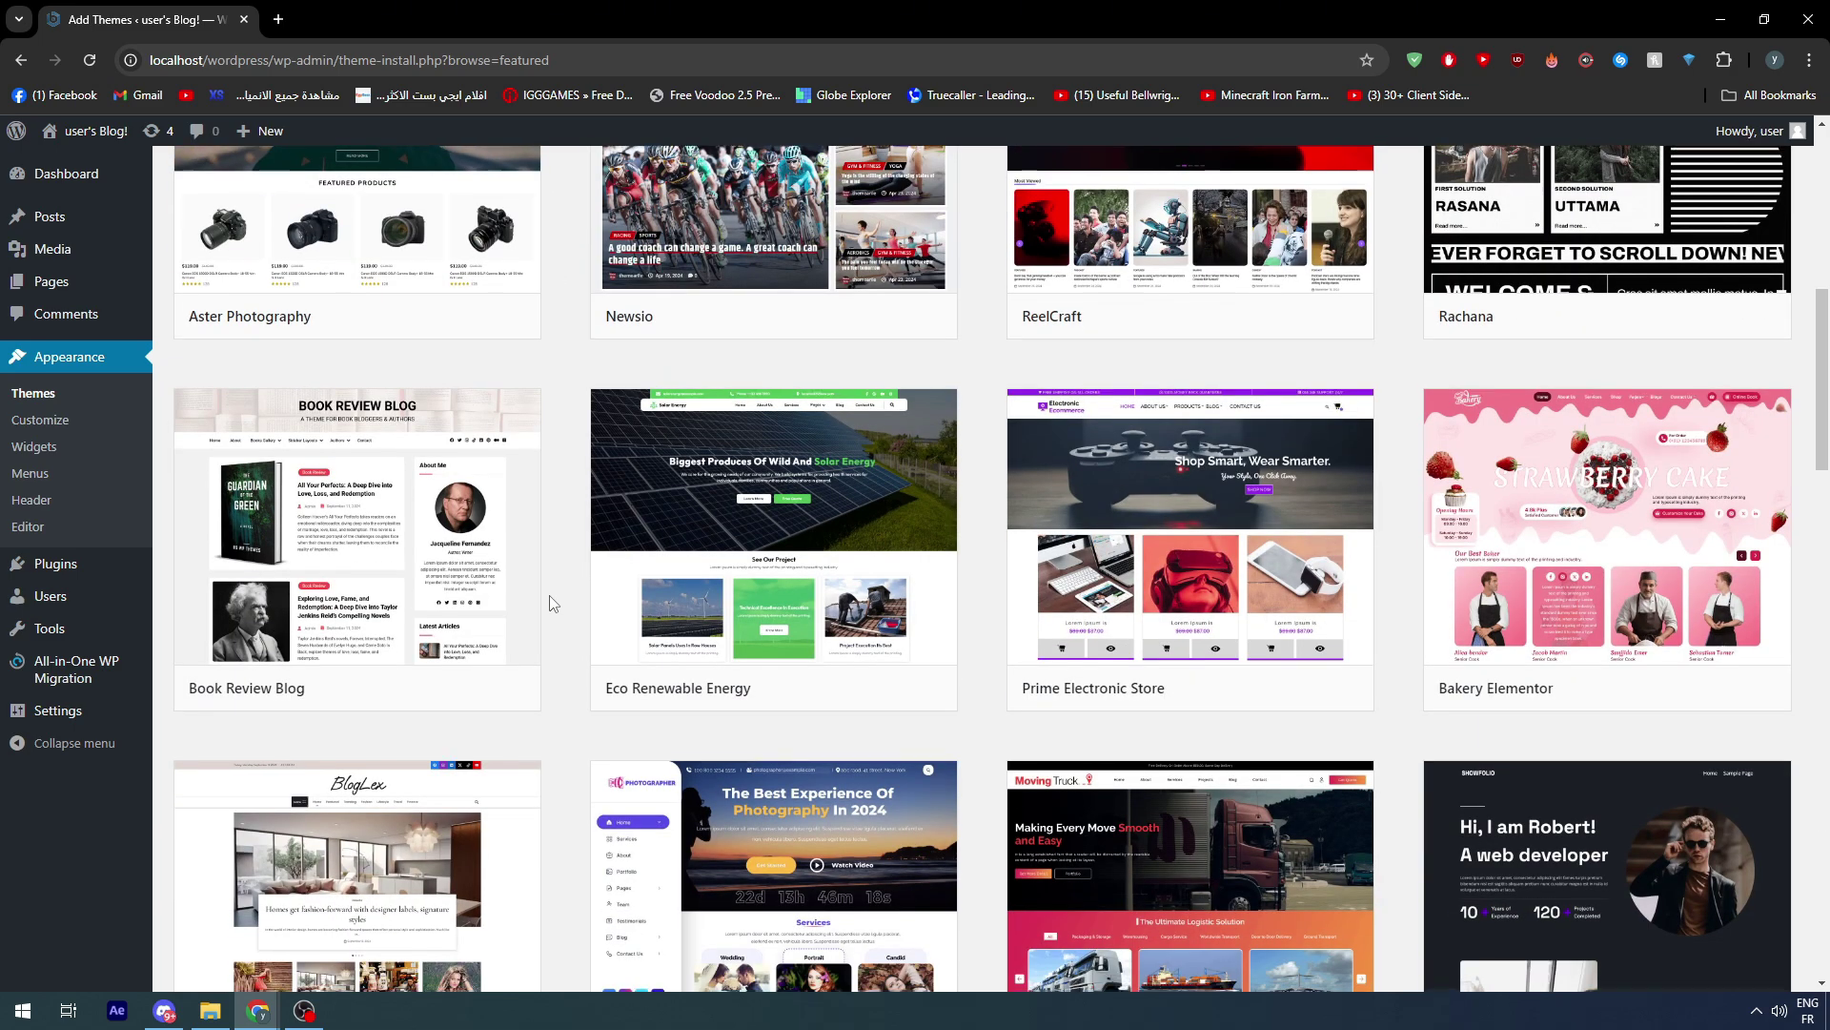
{"action": "scroll", "coordinate": [549, 603], "scroll_direction": "down", "scroll_amount": 17}
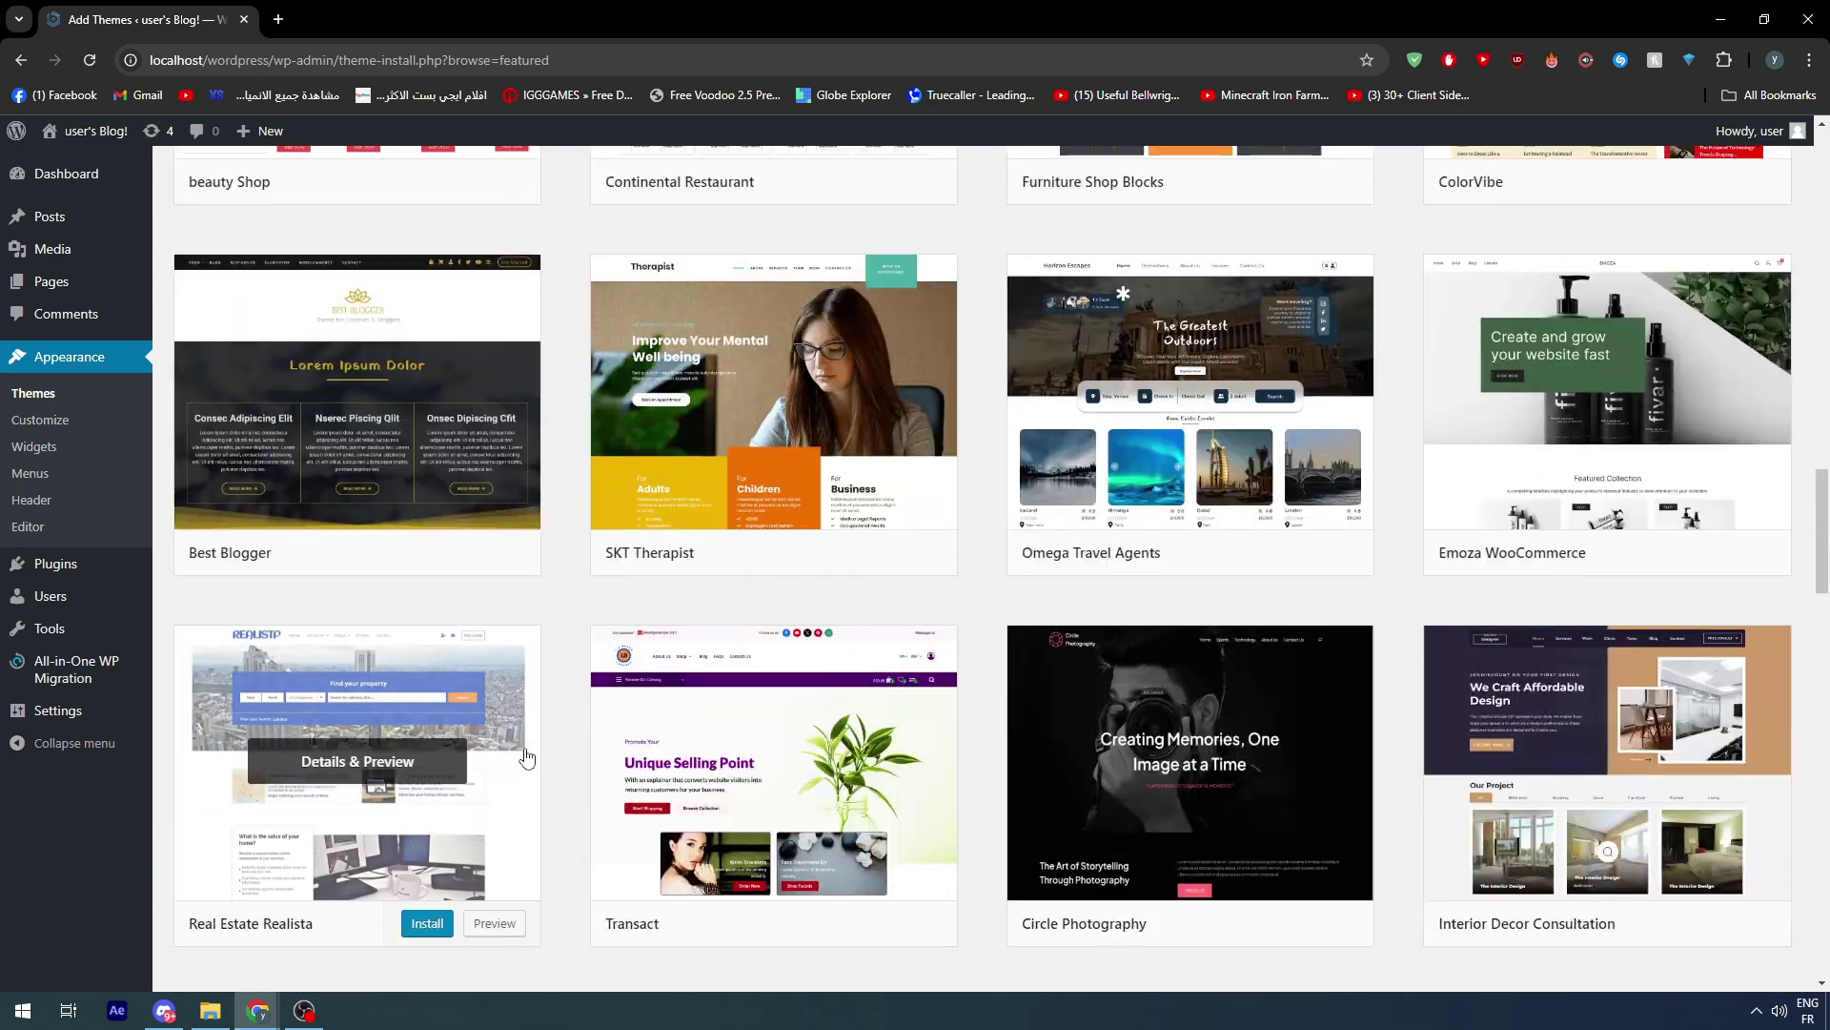
{"action": "scroll", "coordinate": [667, 763], "scroll_direction": "up", "scroll_amount": 11}
{"action": "scroll", "coordinate": [579, 721], "scroll_direction": "down", "scroll_amount": 3}
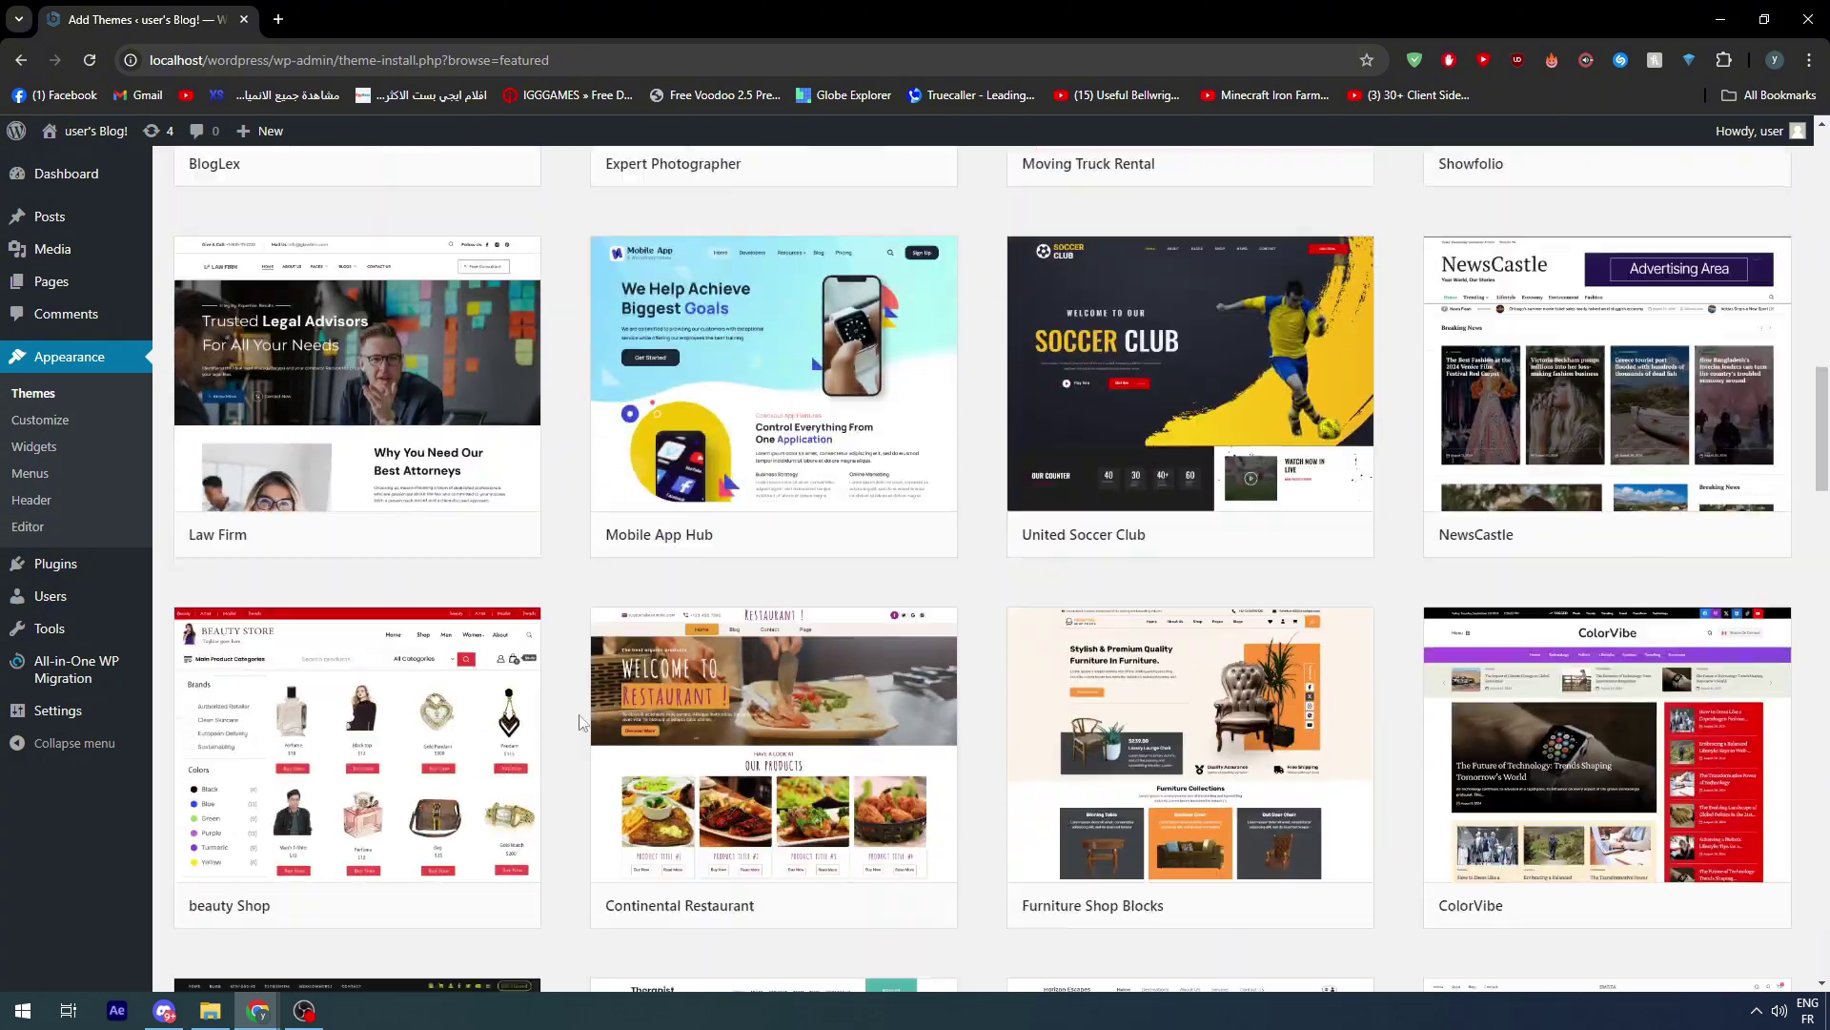
{"action": "scroll", "coordinate": [580, 722], "scroll_direction": "down", "scroll_amount": 10}
{"action": "scroll", "coordinate": [570, 763], "scroll_direction": "up", "scroll_amount": 8}
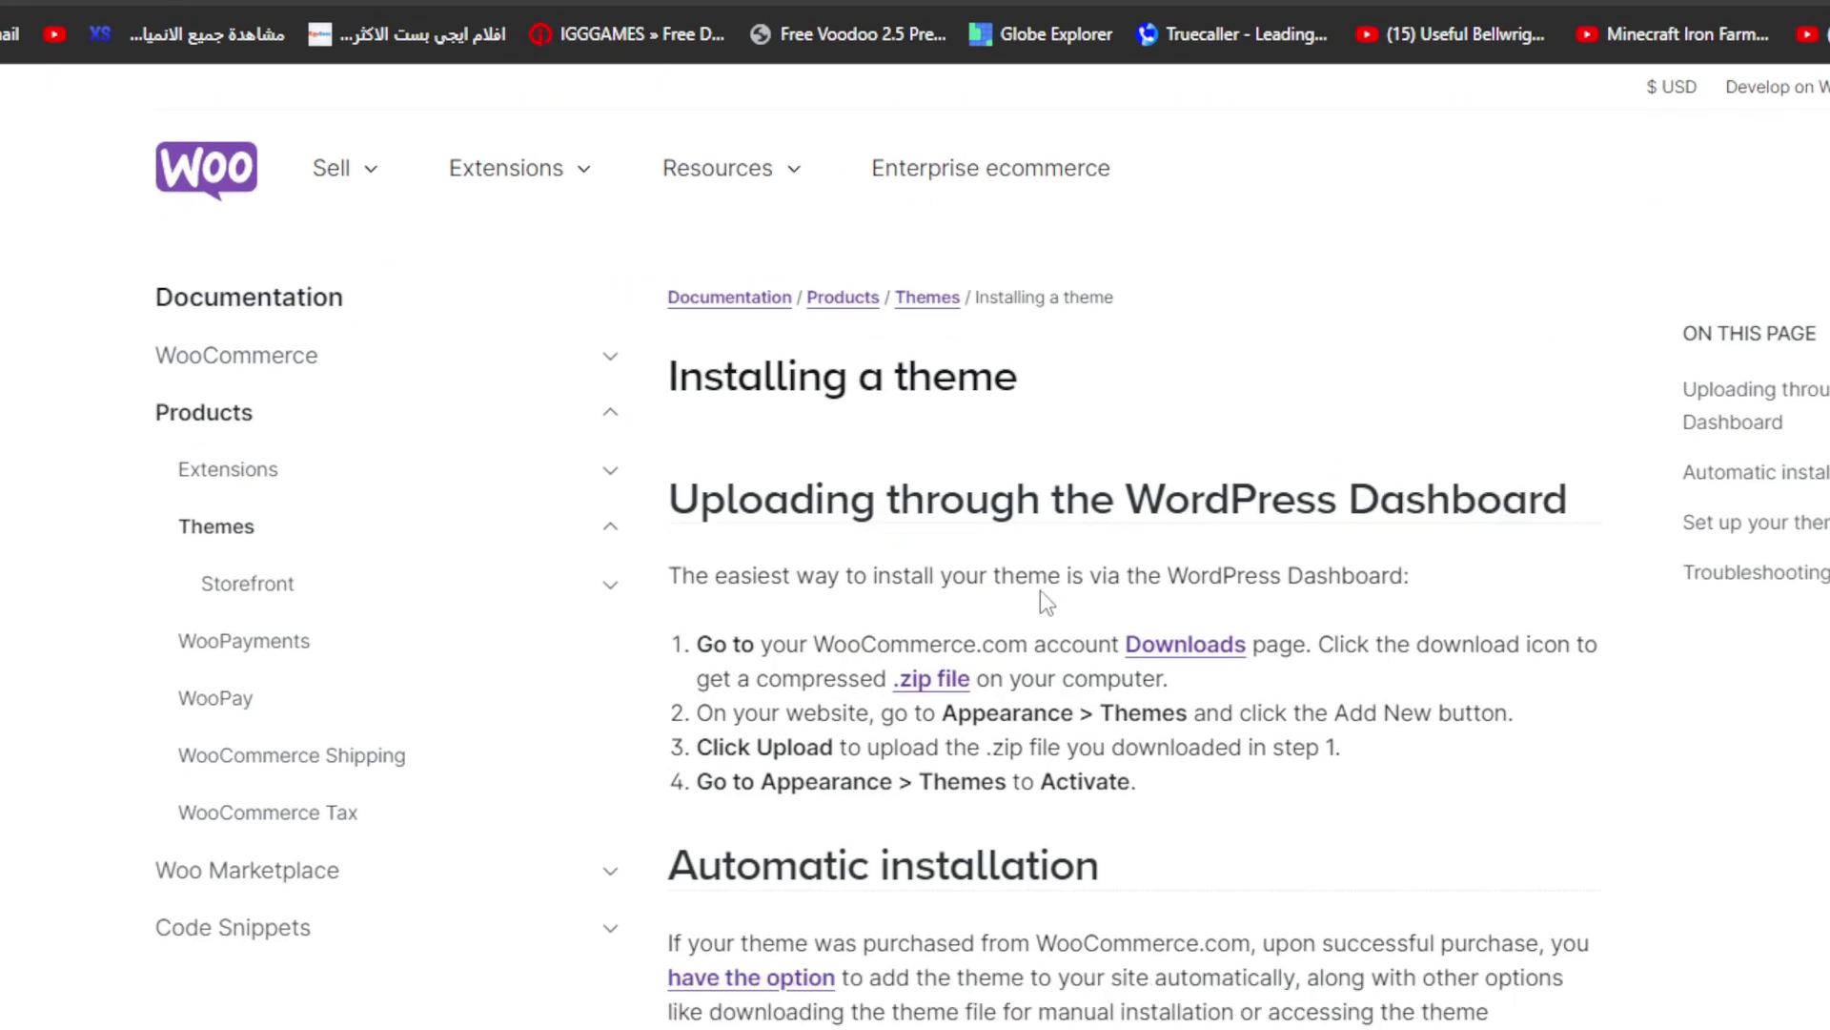
- Read the 'Uploading through the WordPress Dashboard' steps, briefly checking the theme browser
{"action": "scroll", "coordinate": [1045, 600], "scroll_direction": "down", "scroll_amount": 2}
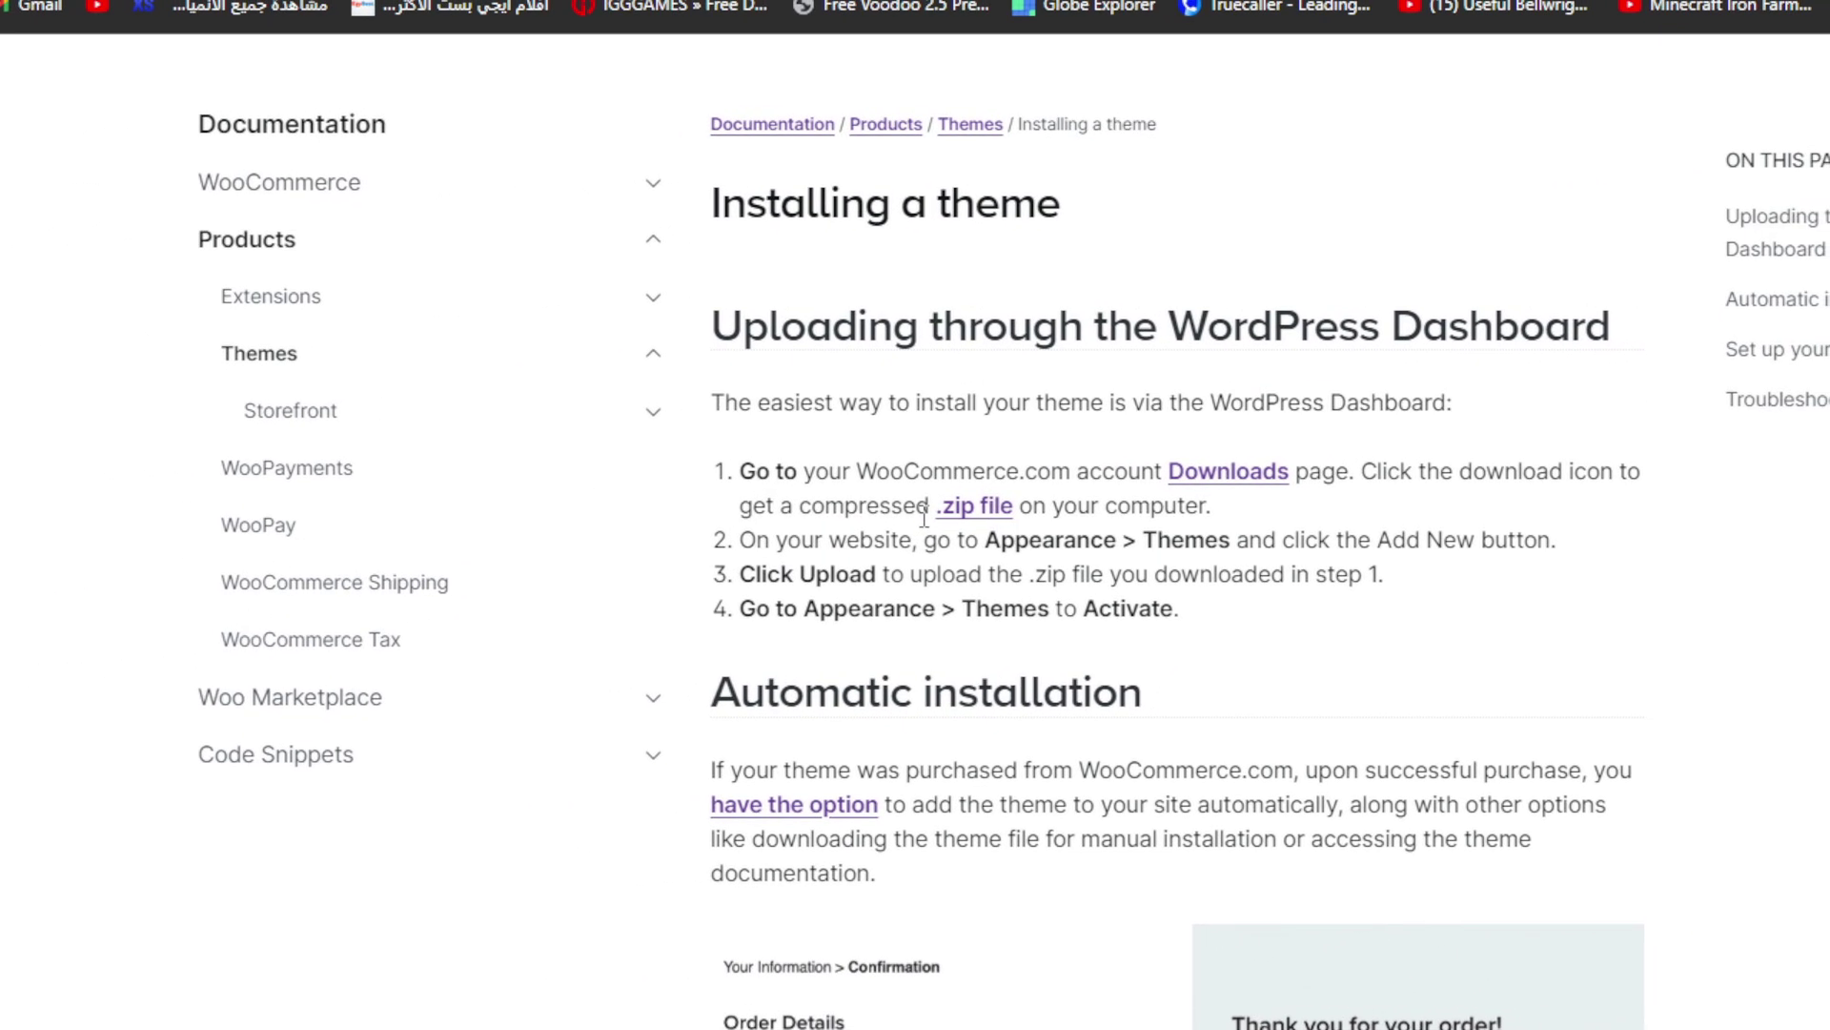
{"action": "scroll", "coordinate": [939, 467], "scroll_direction": "down", "scroll_amount": 2}
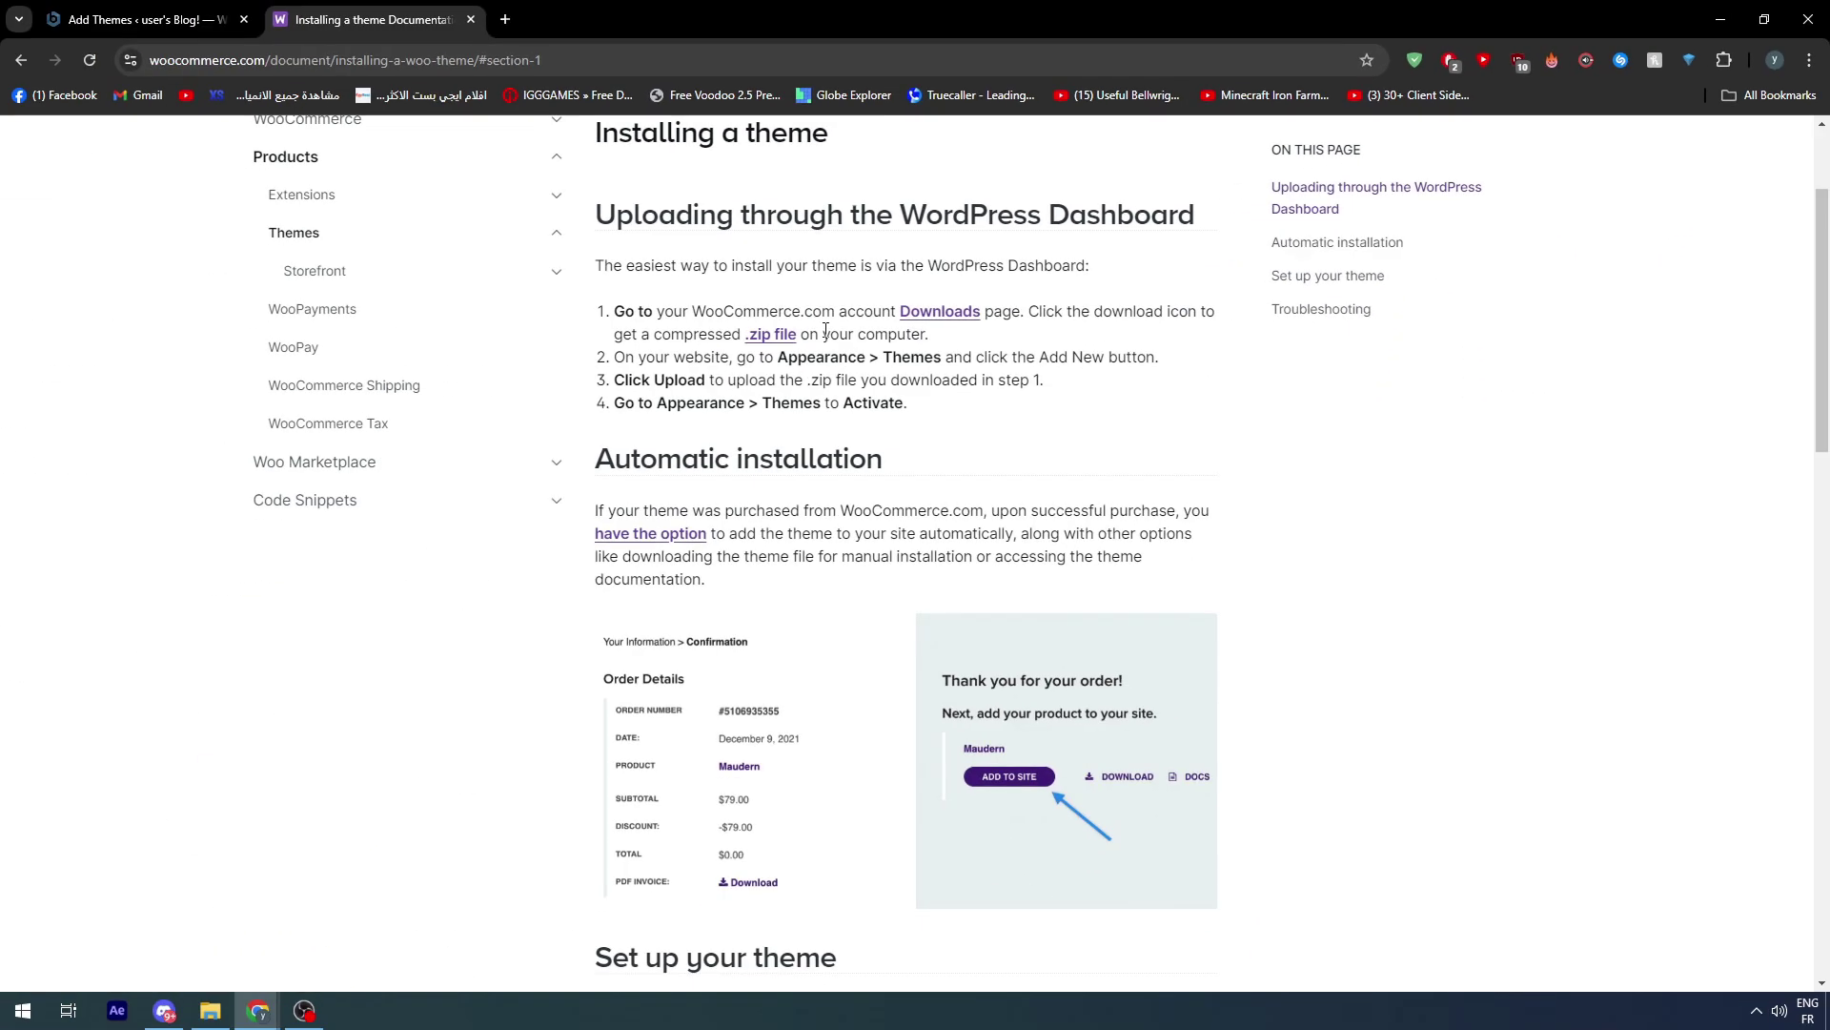
{"action": "left_click", "coordinate": [143, 19]}
{"action": "scroll", "coordinate": [653, 527], "scroll_direction": "up", "scroll_amount": 20}
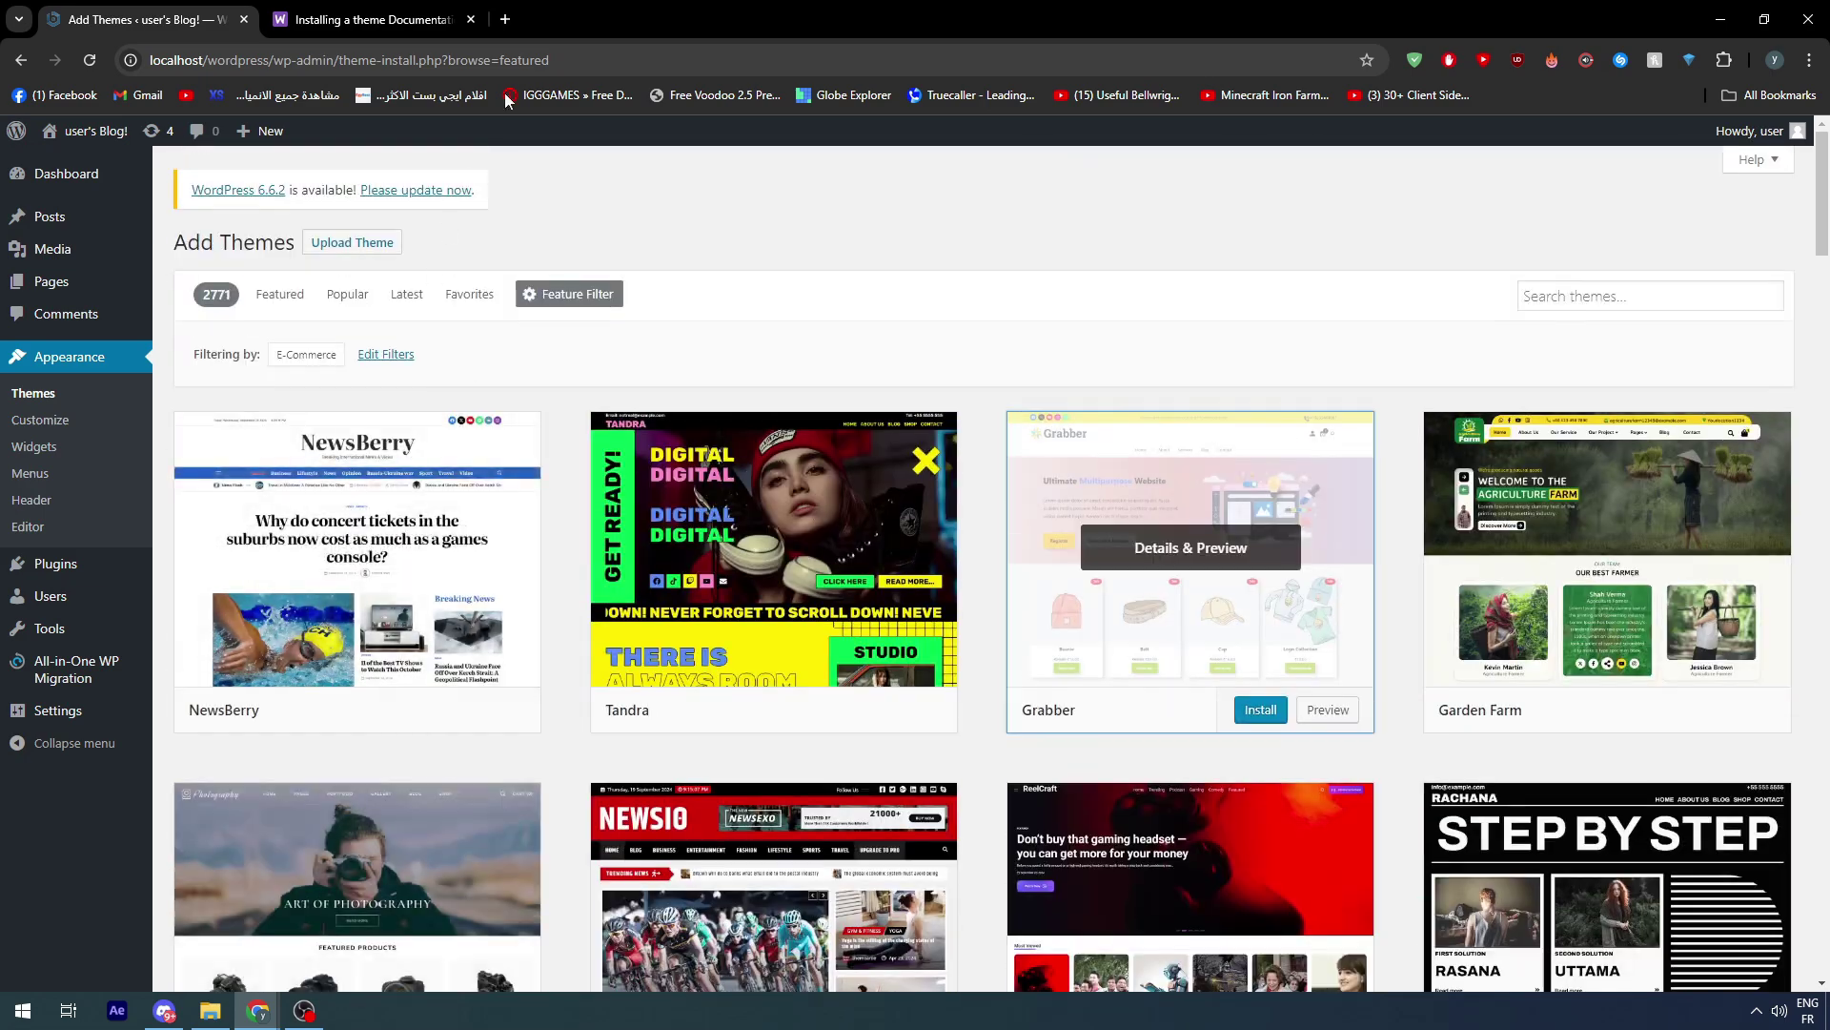
{"action": "left_click", "coordinate": [372, 19]}
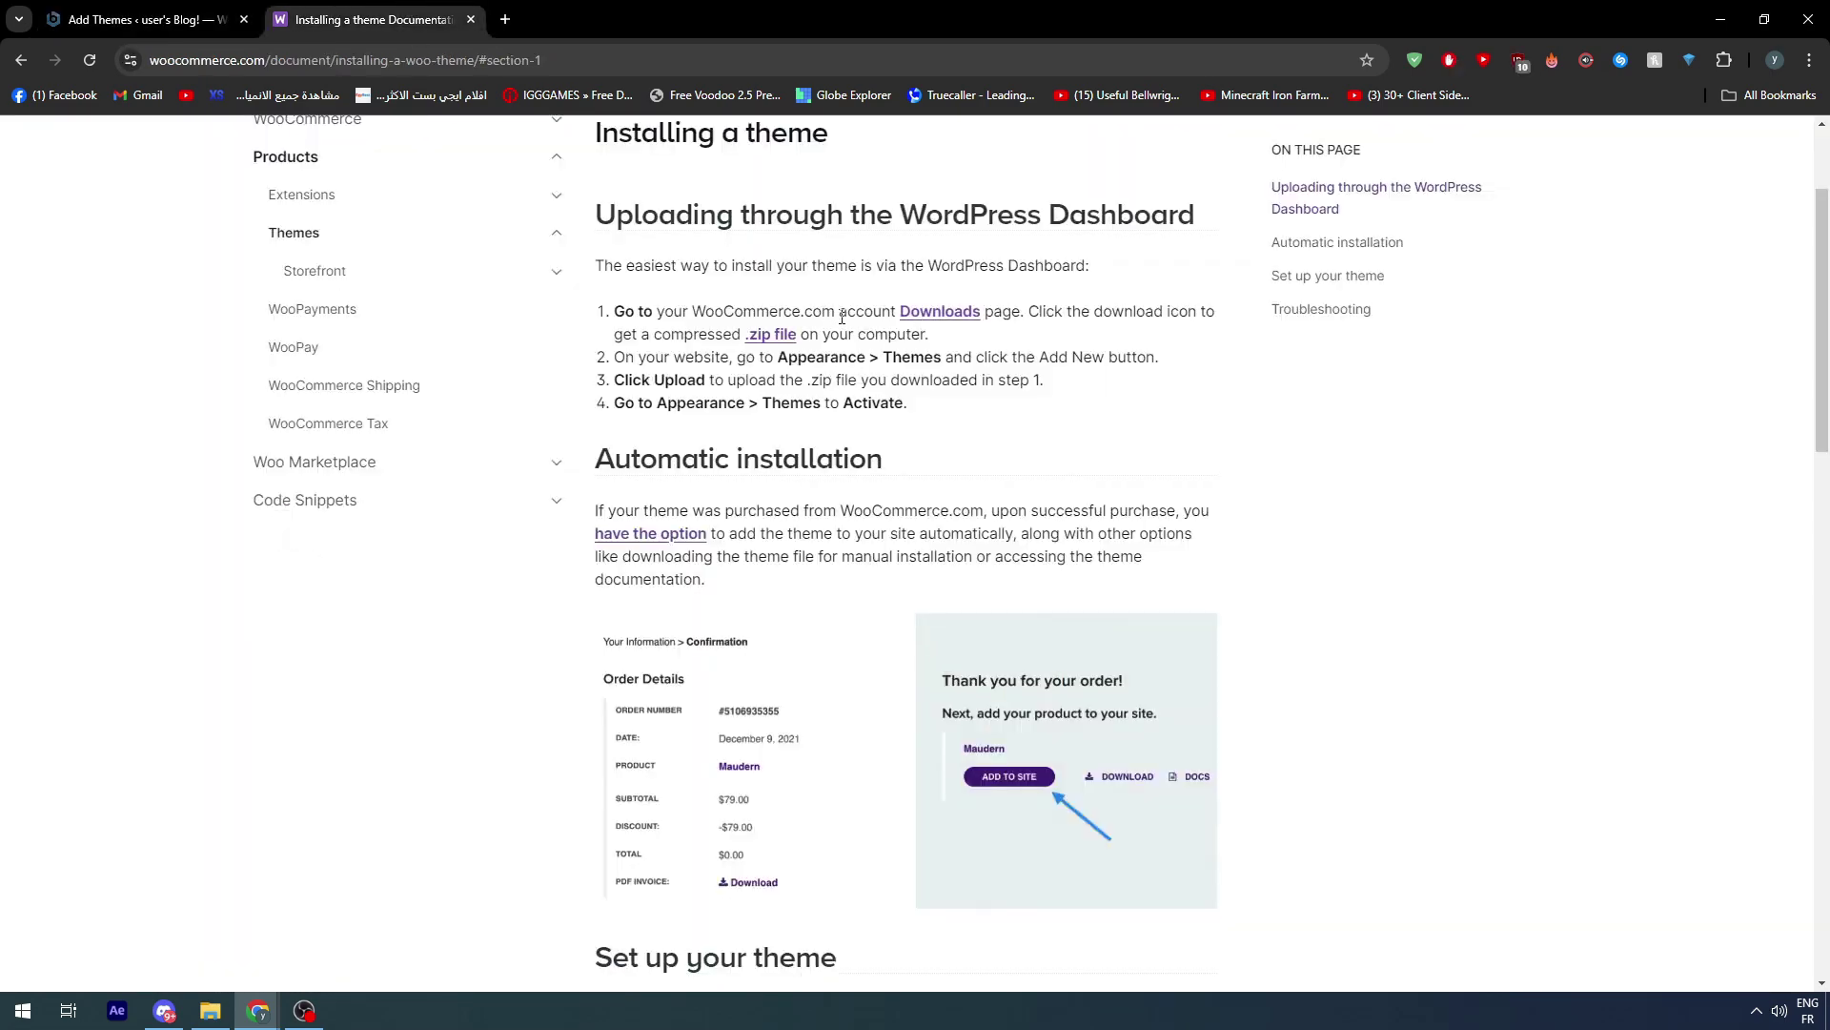
- Open the account Downloads page in a new tab, look it over, then return to Add Themes
{"action": "middle_click", "coordinate": [921, 310]}
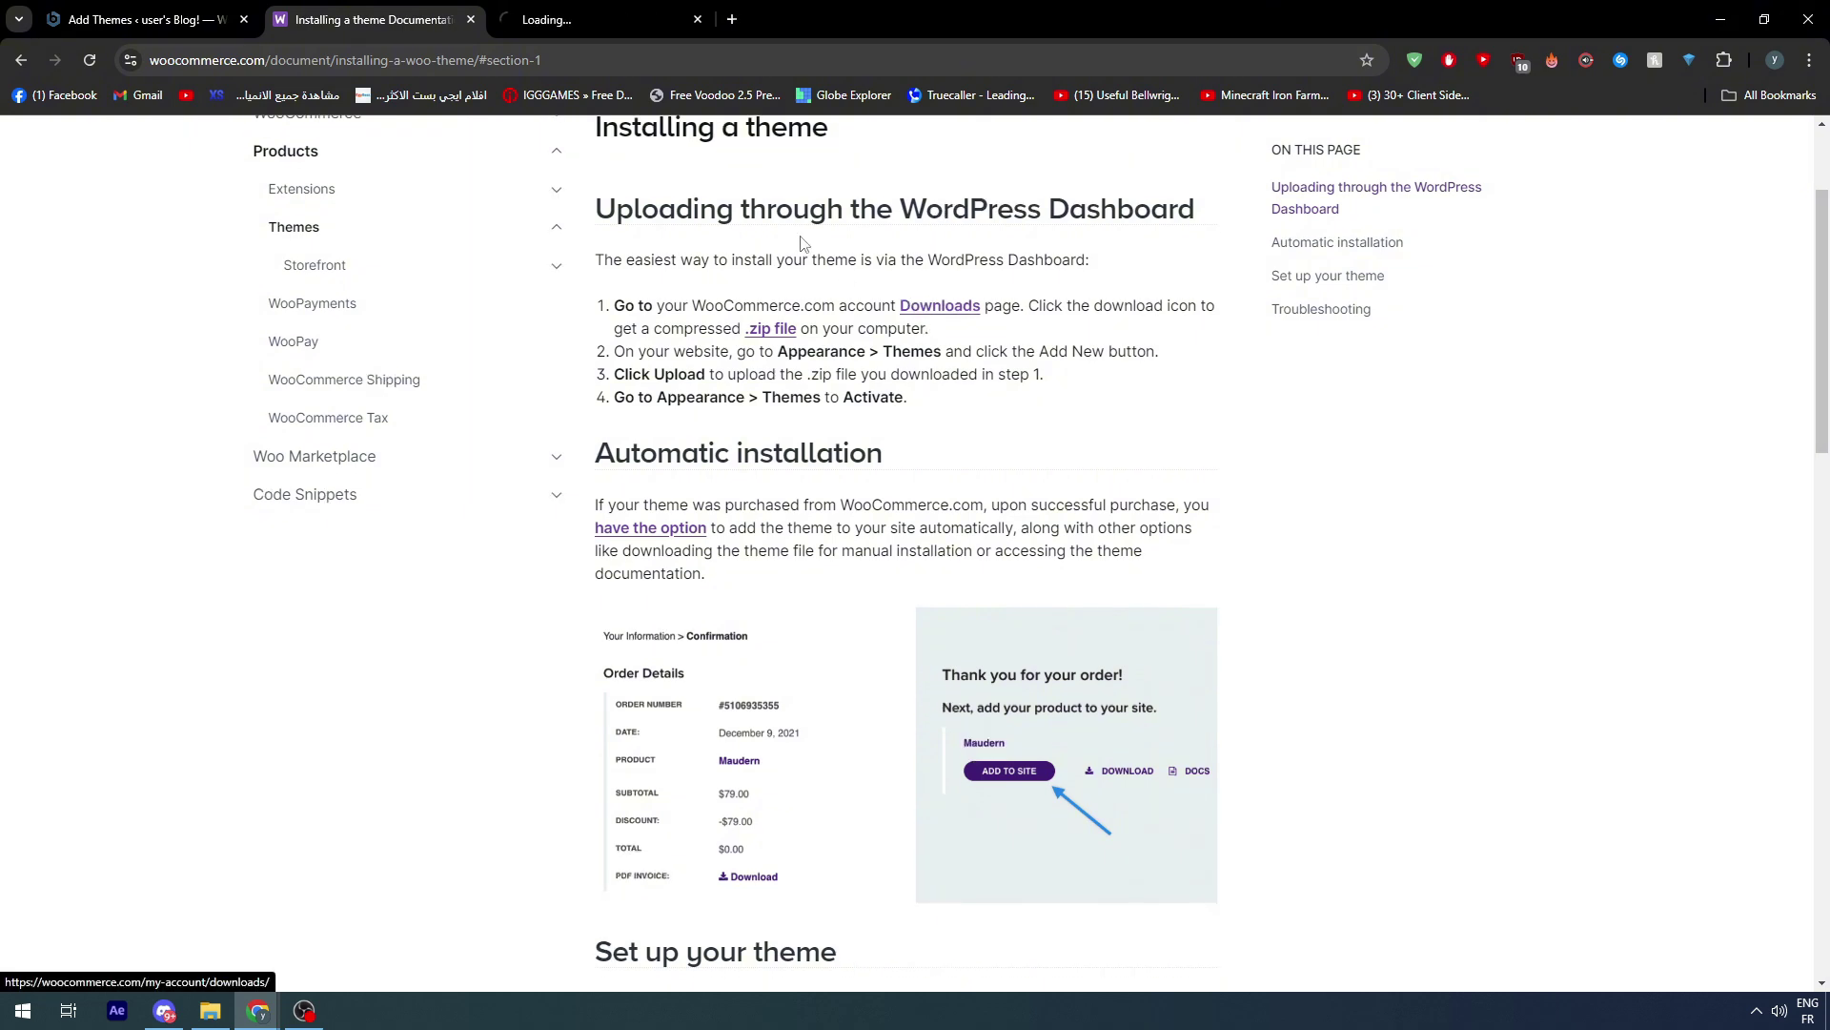
{"action": "left_click", "coordinate": [671, 9]}
{"action": "scroll", "coordinate": [511, 527], "scroll_direction": "down", "scroll_amount": 4}
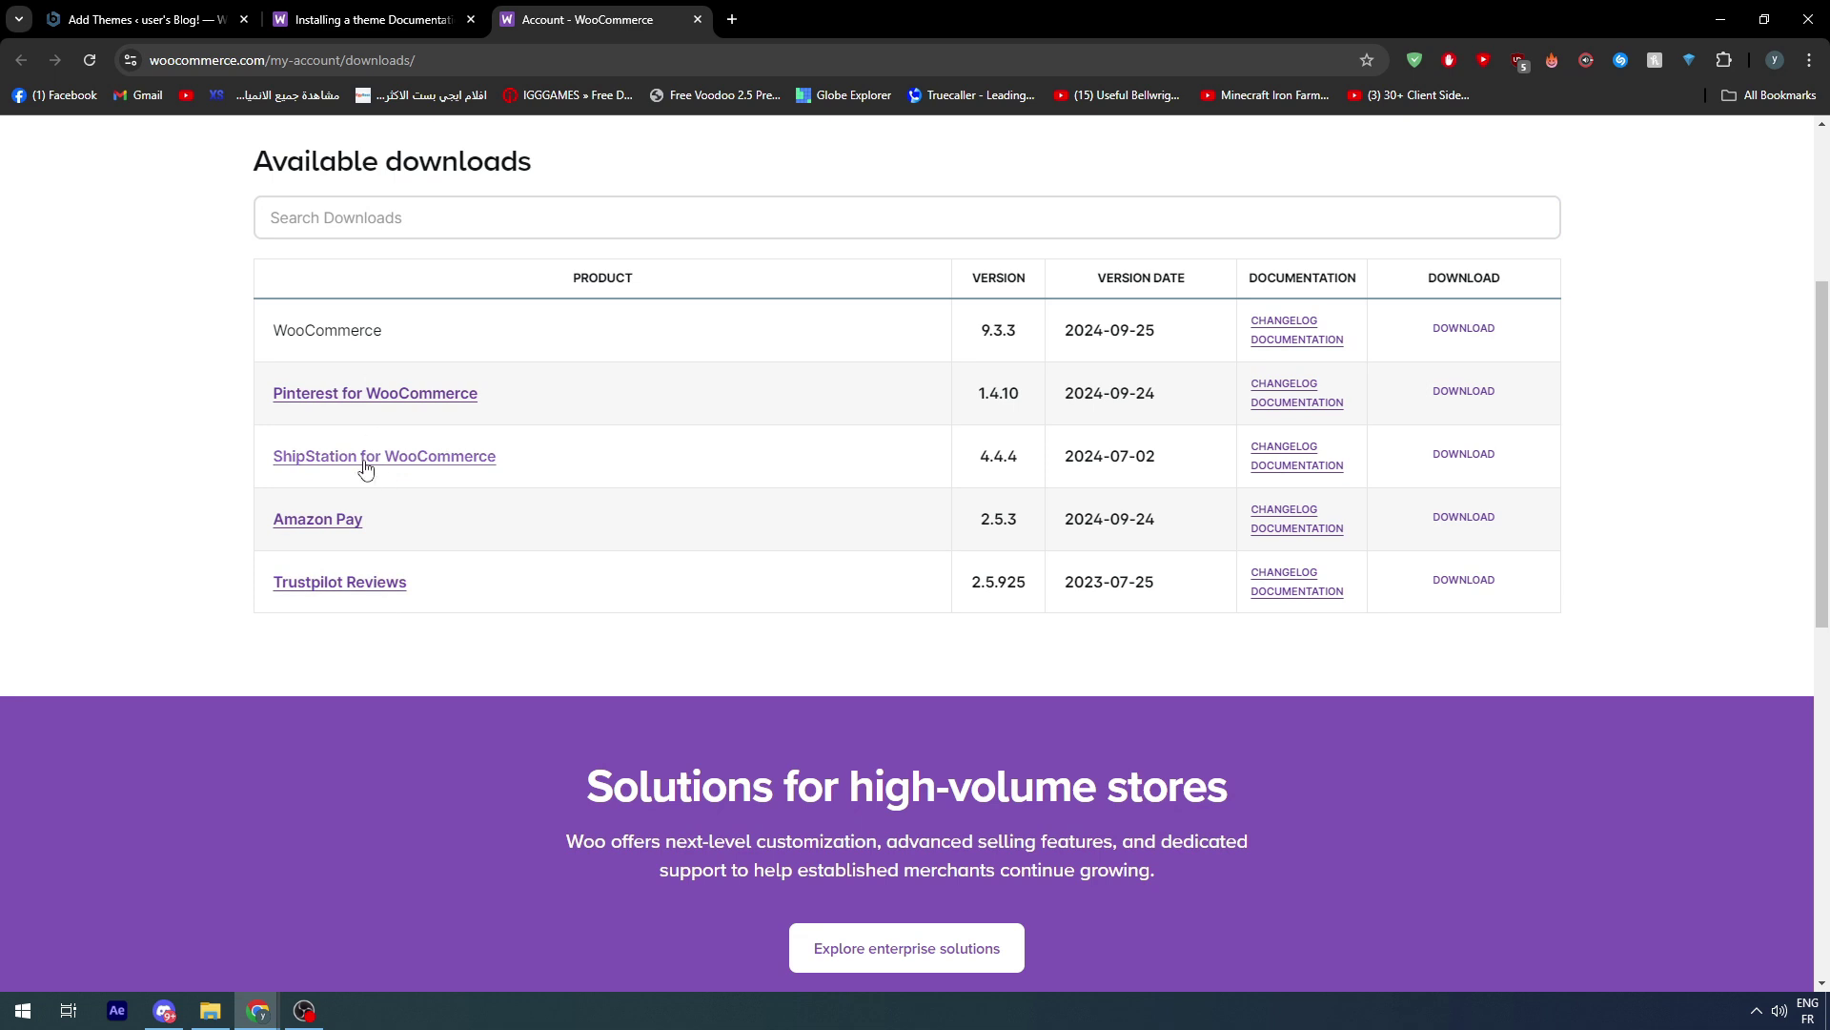
{"action": "scroll", "coordinate": [400, 458], "scroll_direction": "up", "scroll_amount": 2}
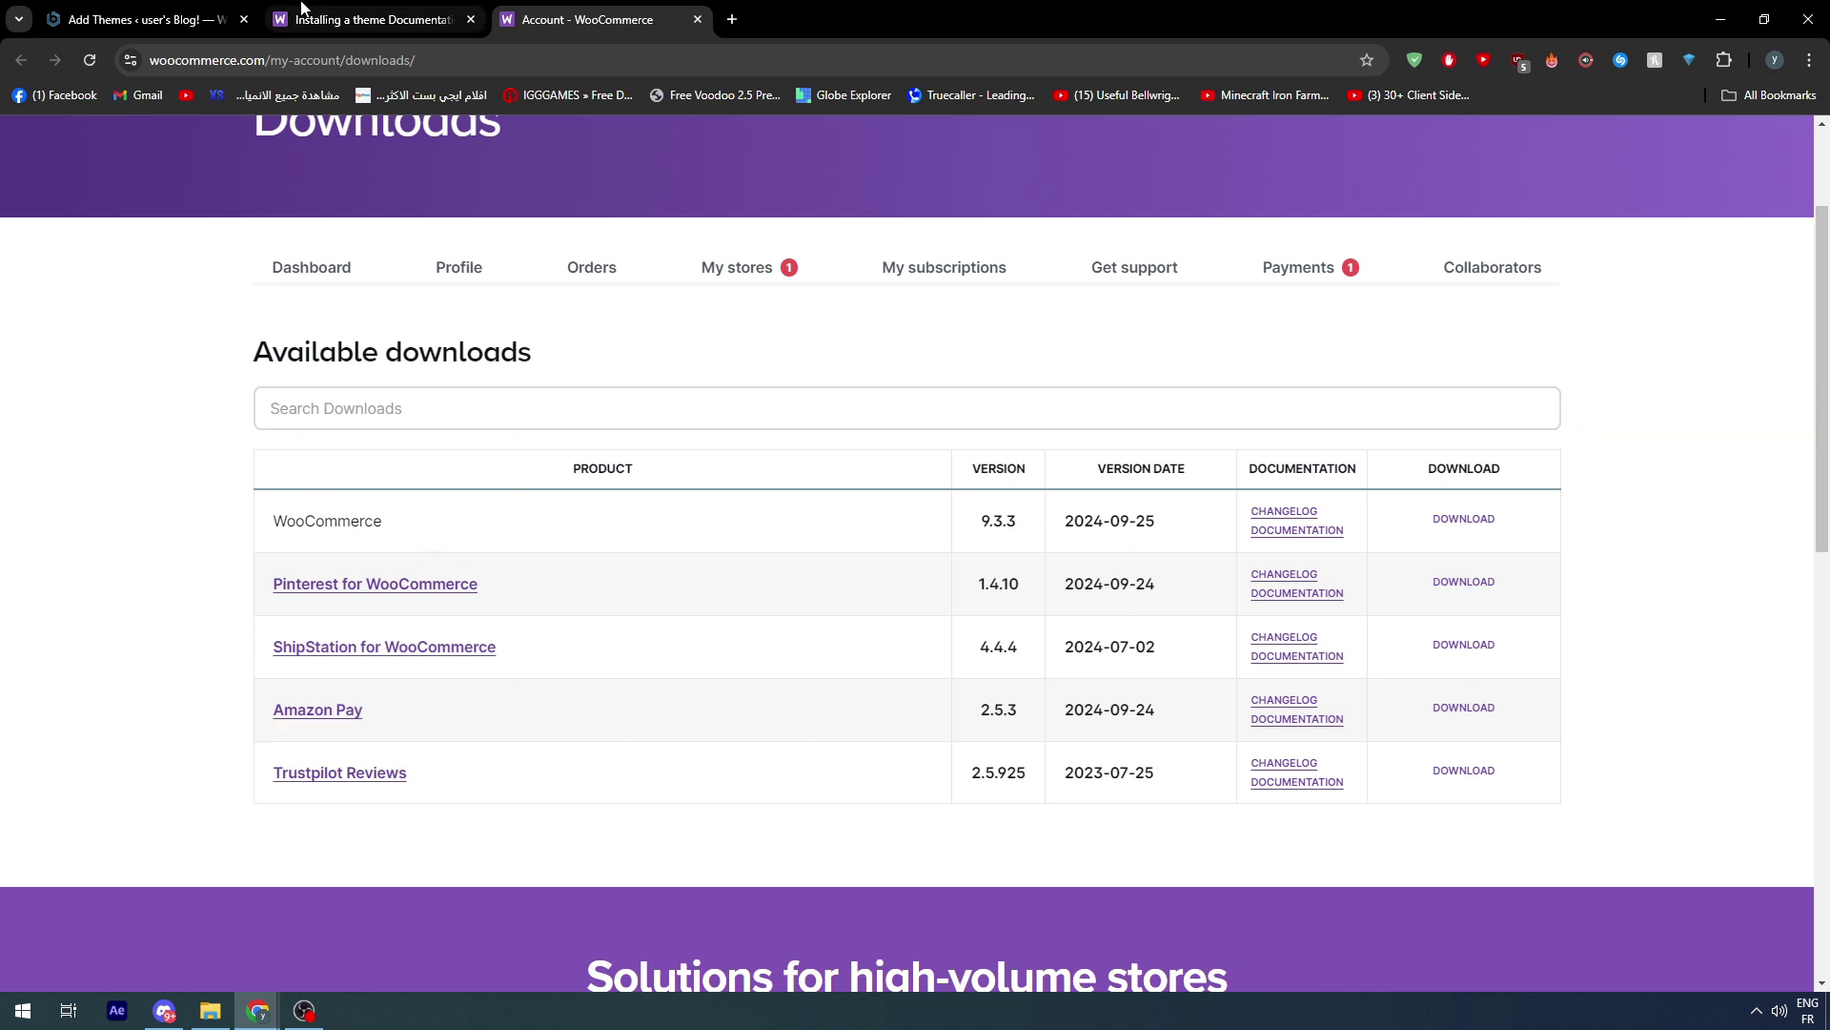
{"action": "left_click", "coordinate": [387, 12]}
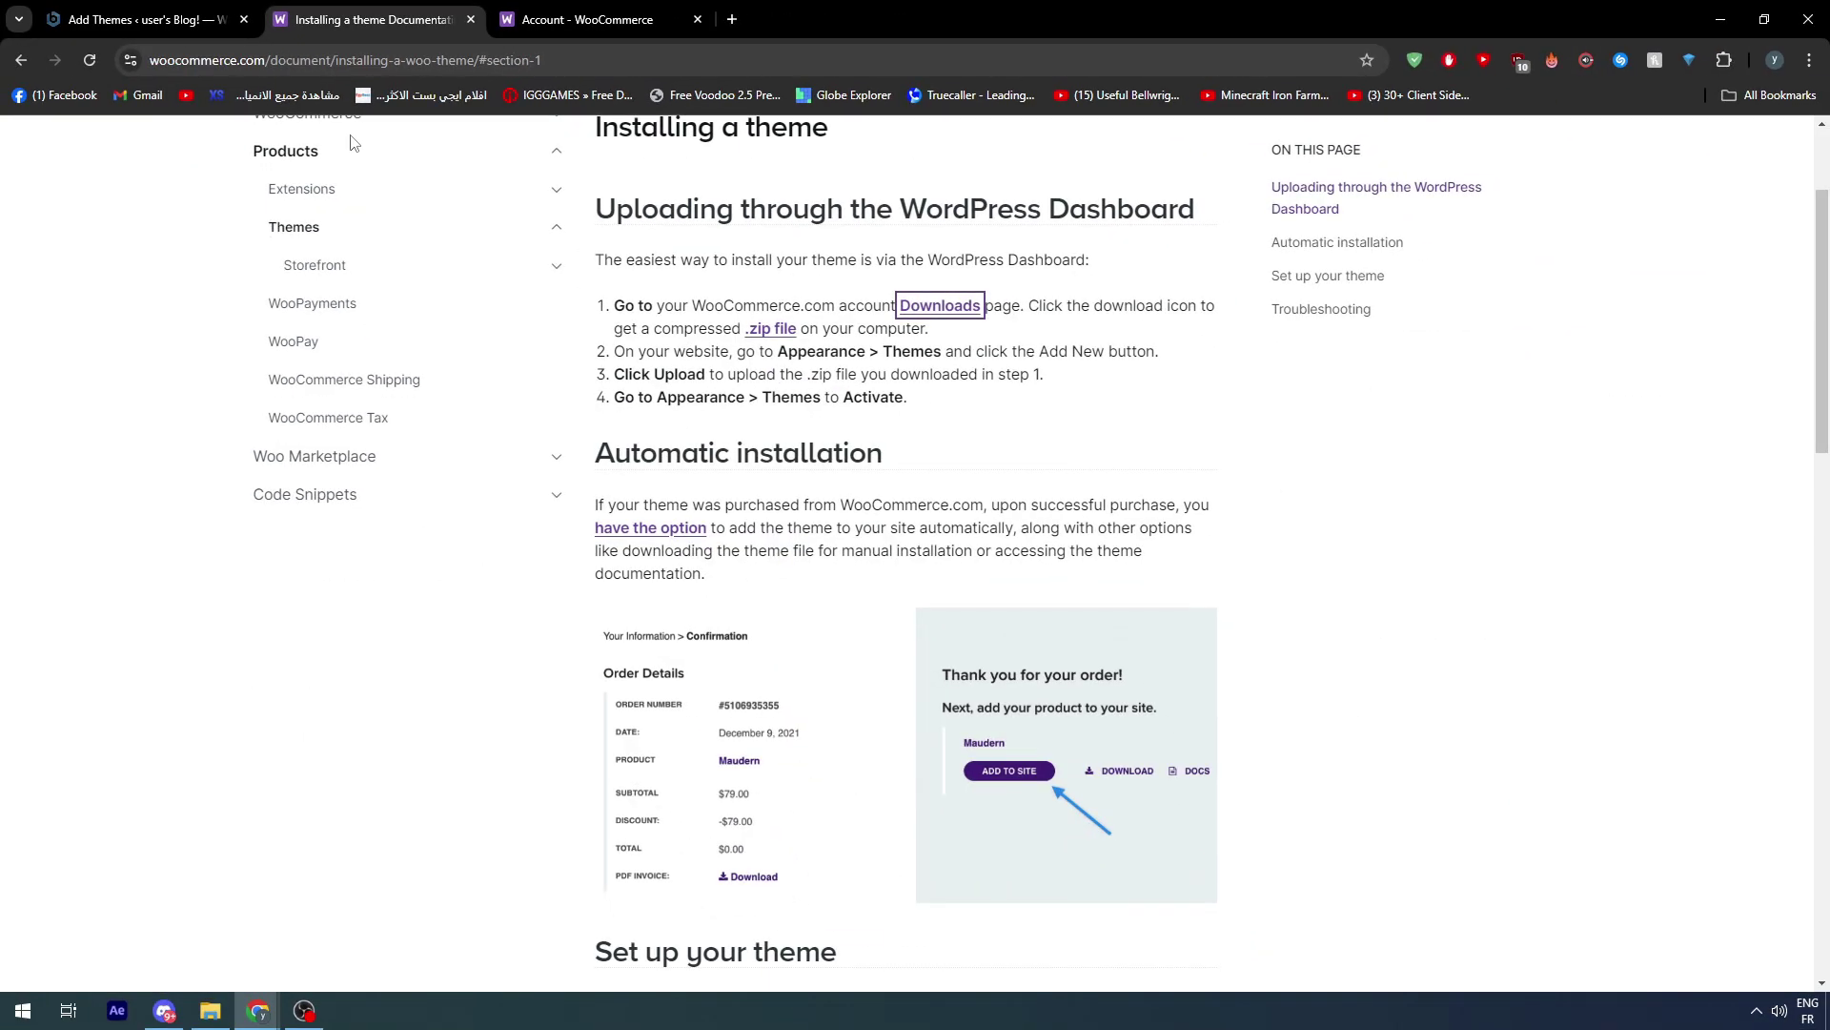
{"action": "key", "text": "ctrl+shift+Tab"}
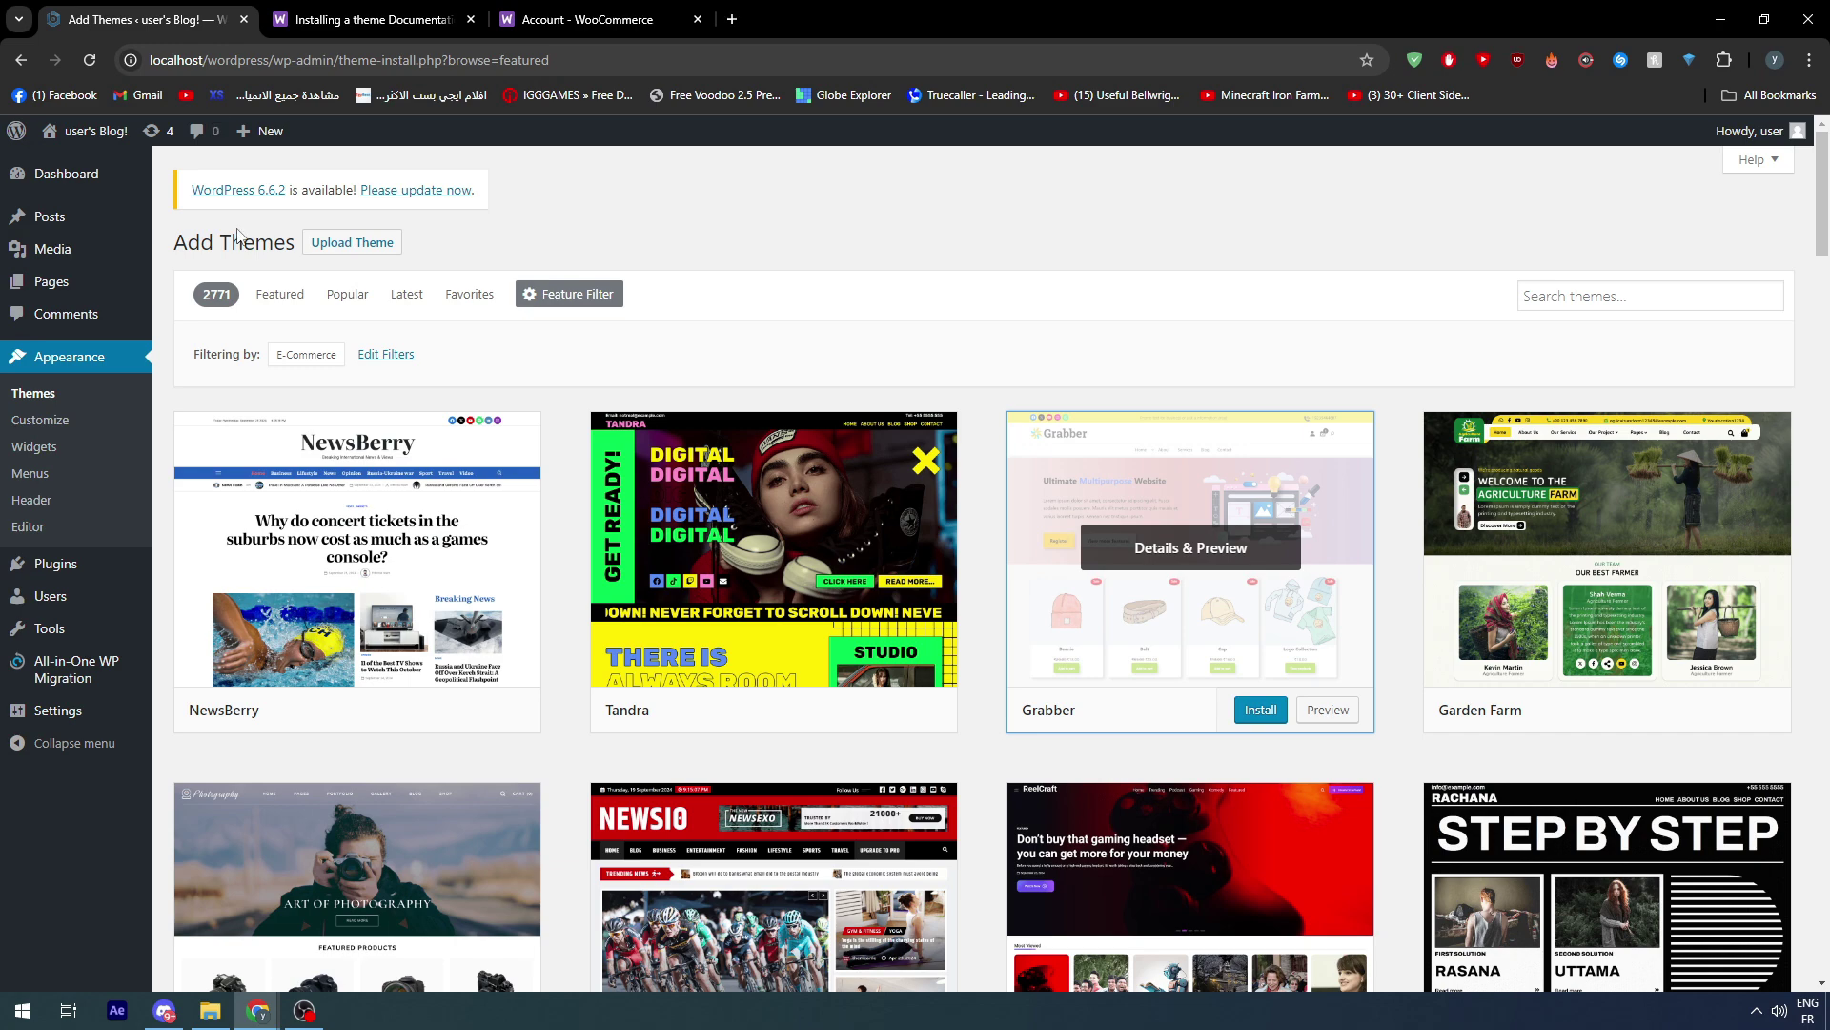
- Reveal the .zip theme upload form, then return to the 'Installing a theme' guide
{"action": "left_click", "coordinate": [345, 246]}
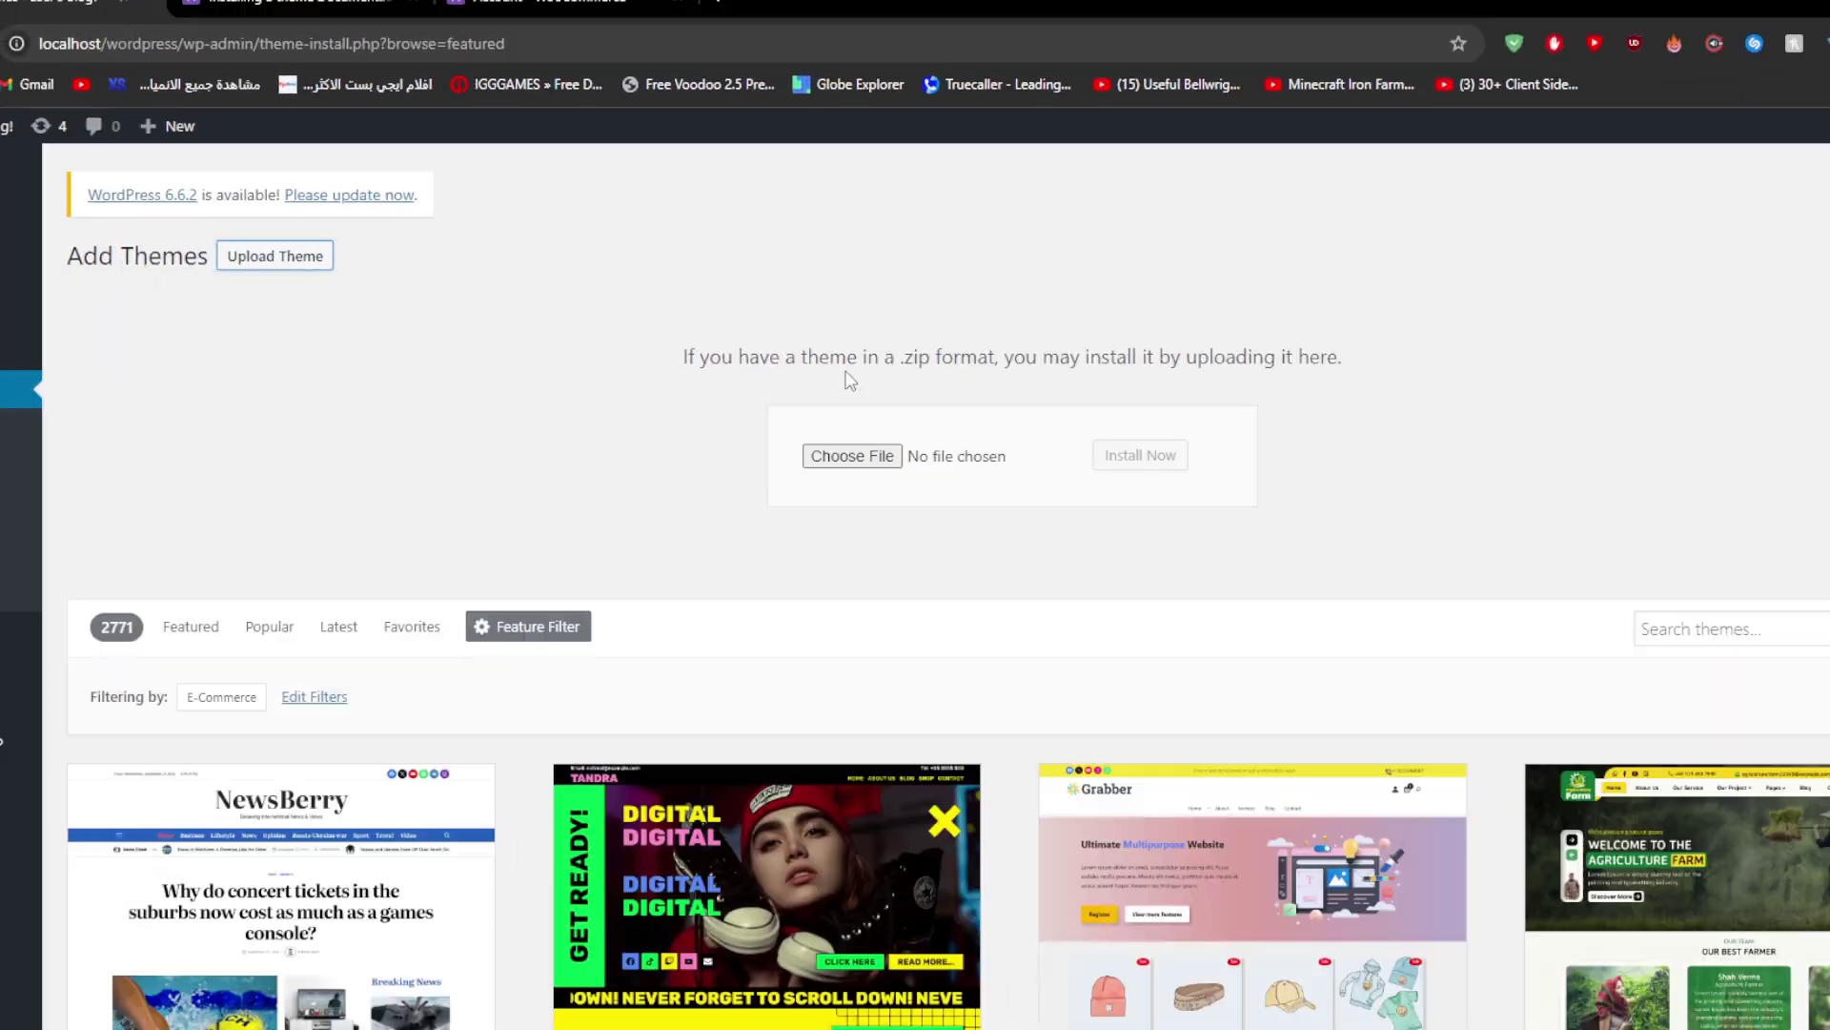
{"action": "left_click", "coordinate": [410, 2]}
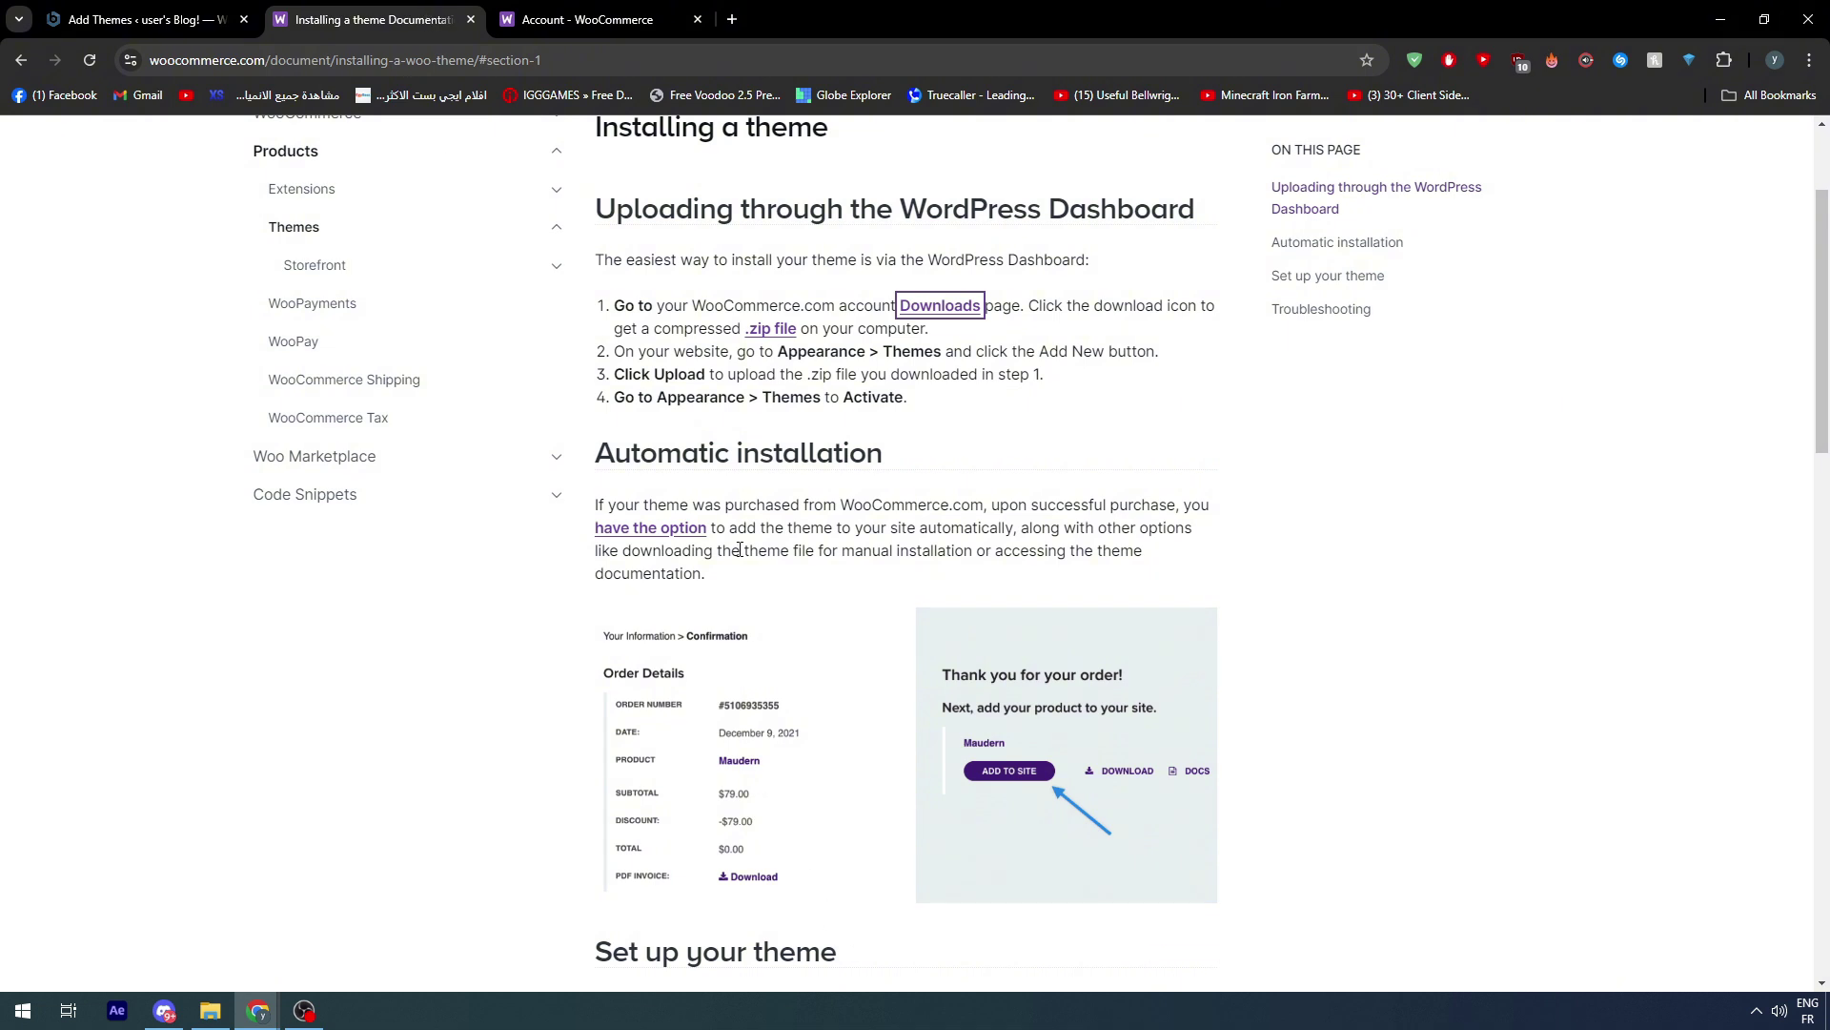
- Read the automatic installation and theme setup sections, opening the 'theme docs' link in a new tab
{"action": "scroll", "coordinate": [734, 495], "scroll_direction": "down", "scroll_amount": 2}
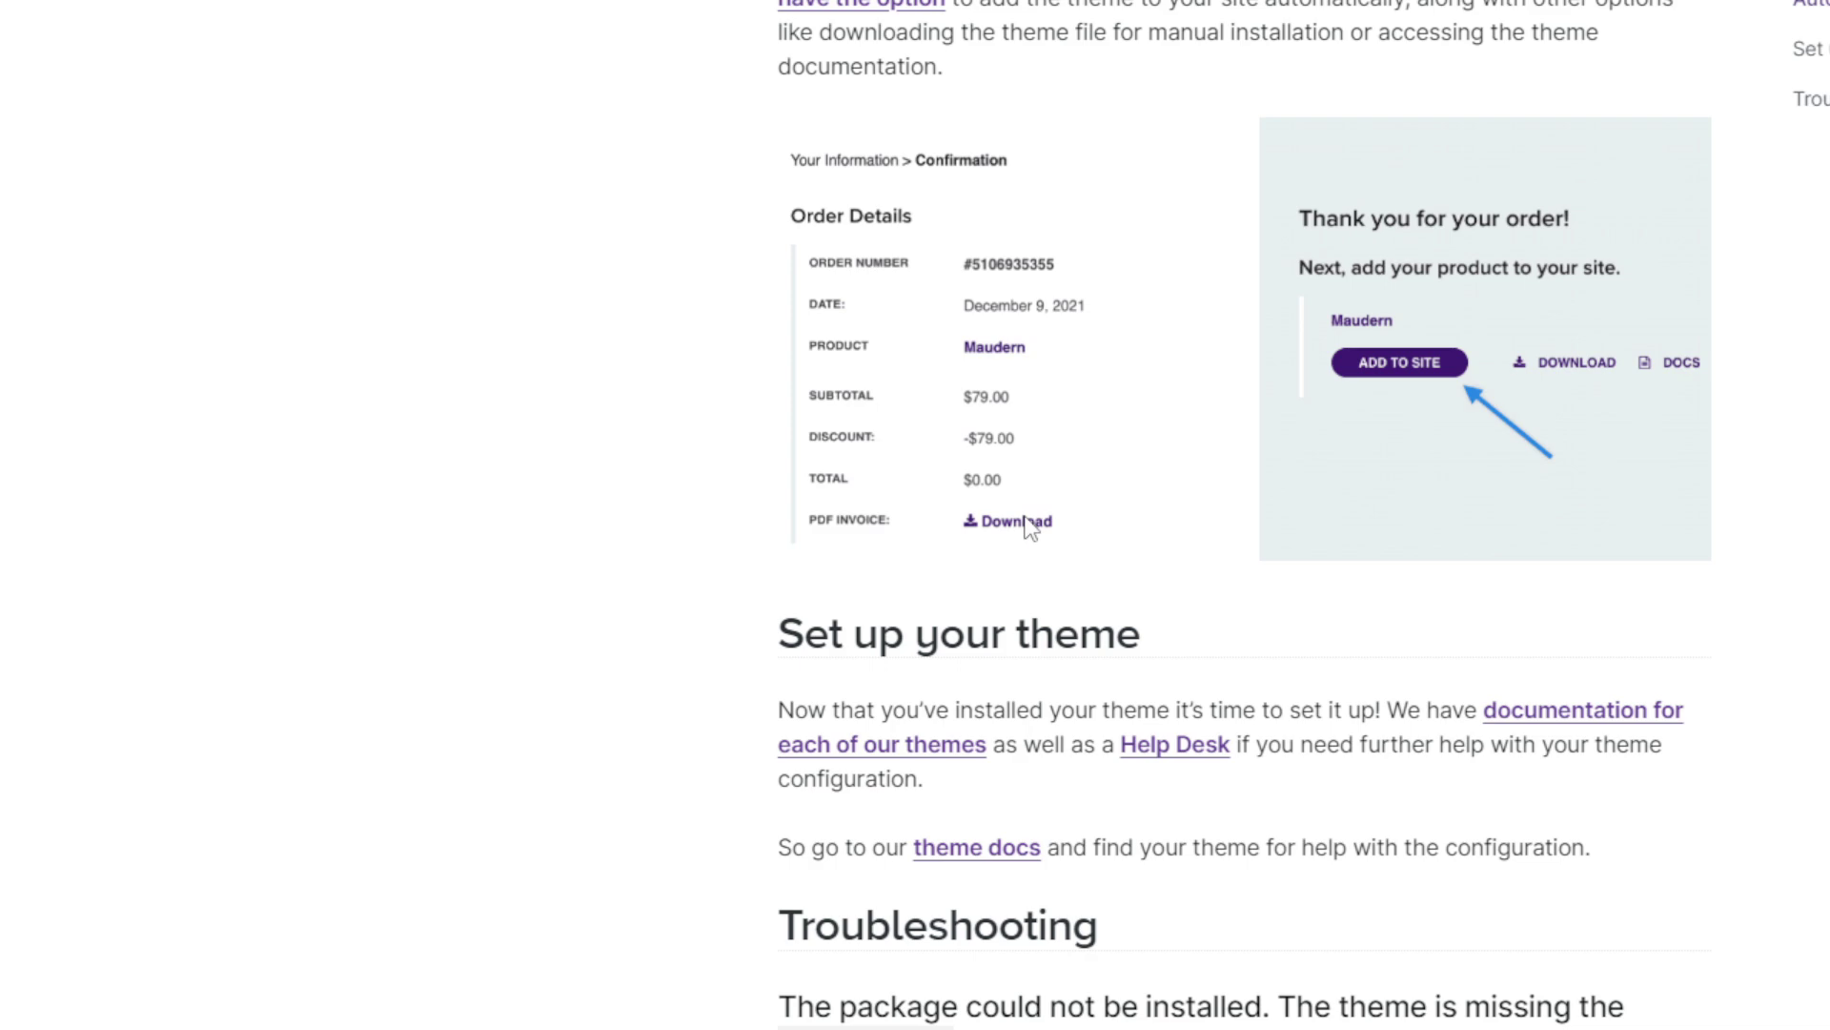
{"action": "scroll", "coordinate": [1023, 522], "scroll_direction": "down", "scroll_amount": 5}
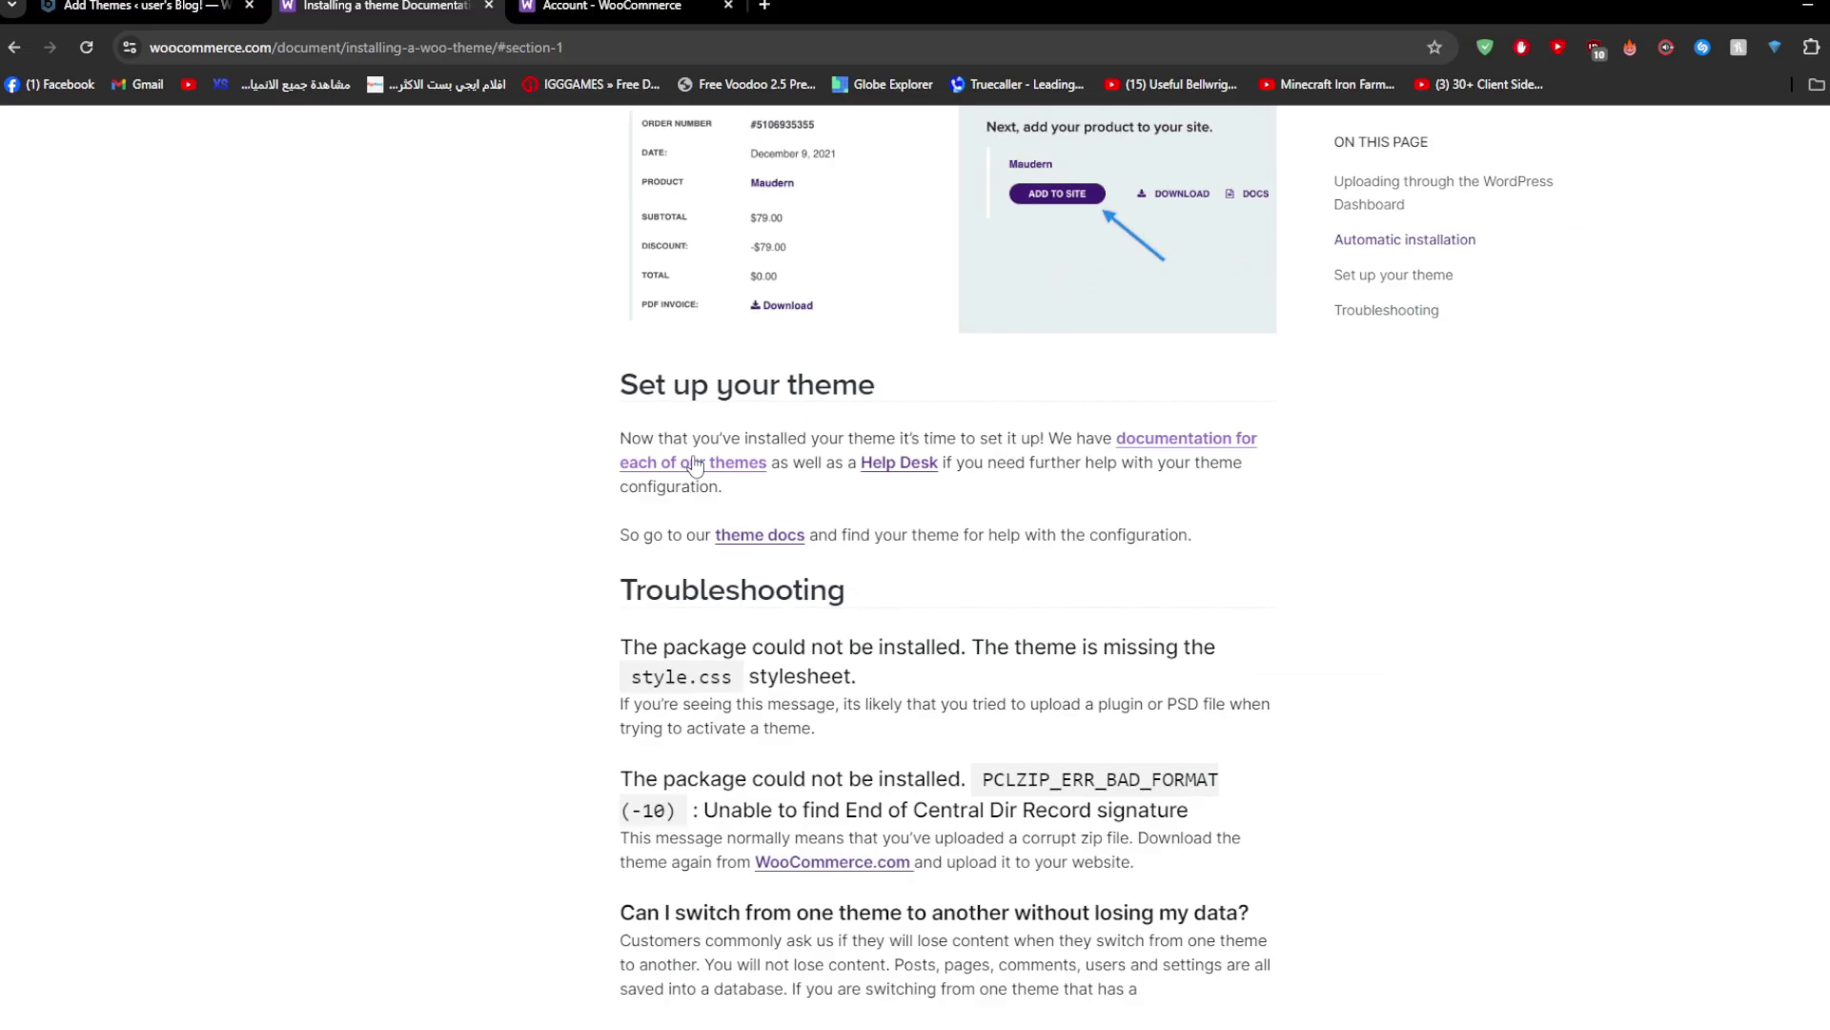
{"action": "middle_click", "coordinate": [921, 535]}
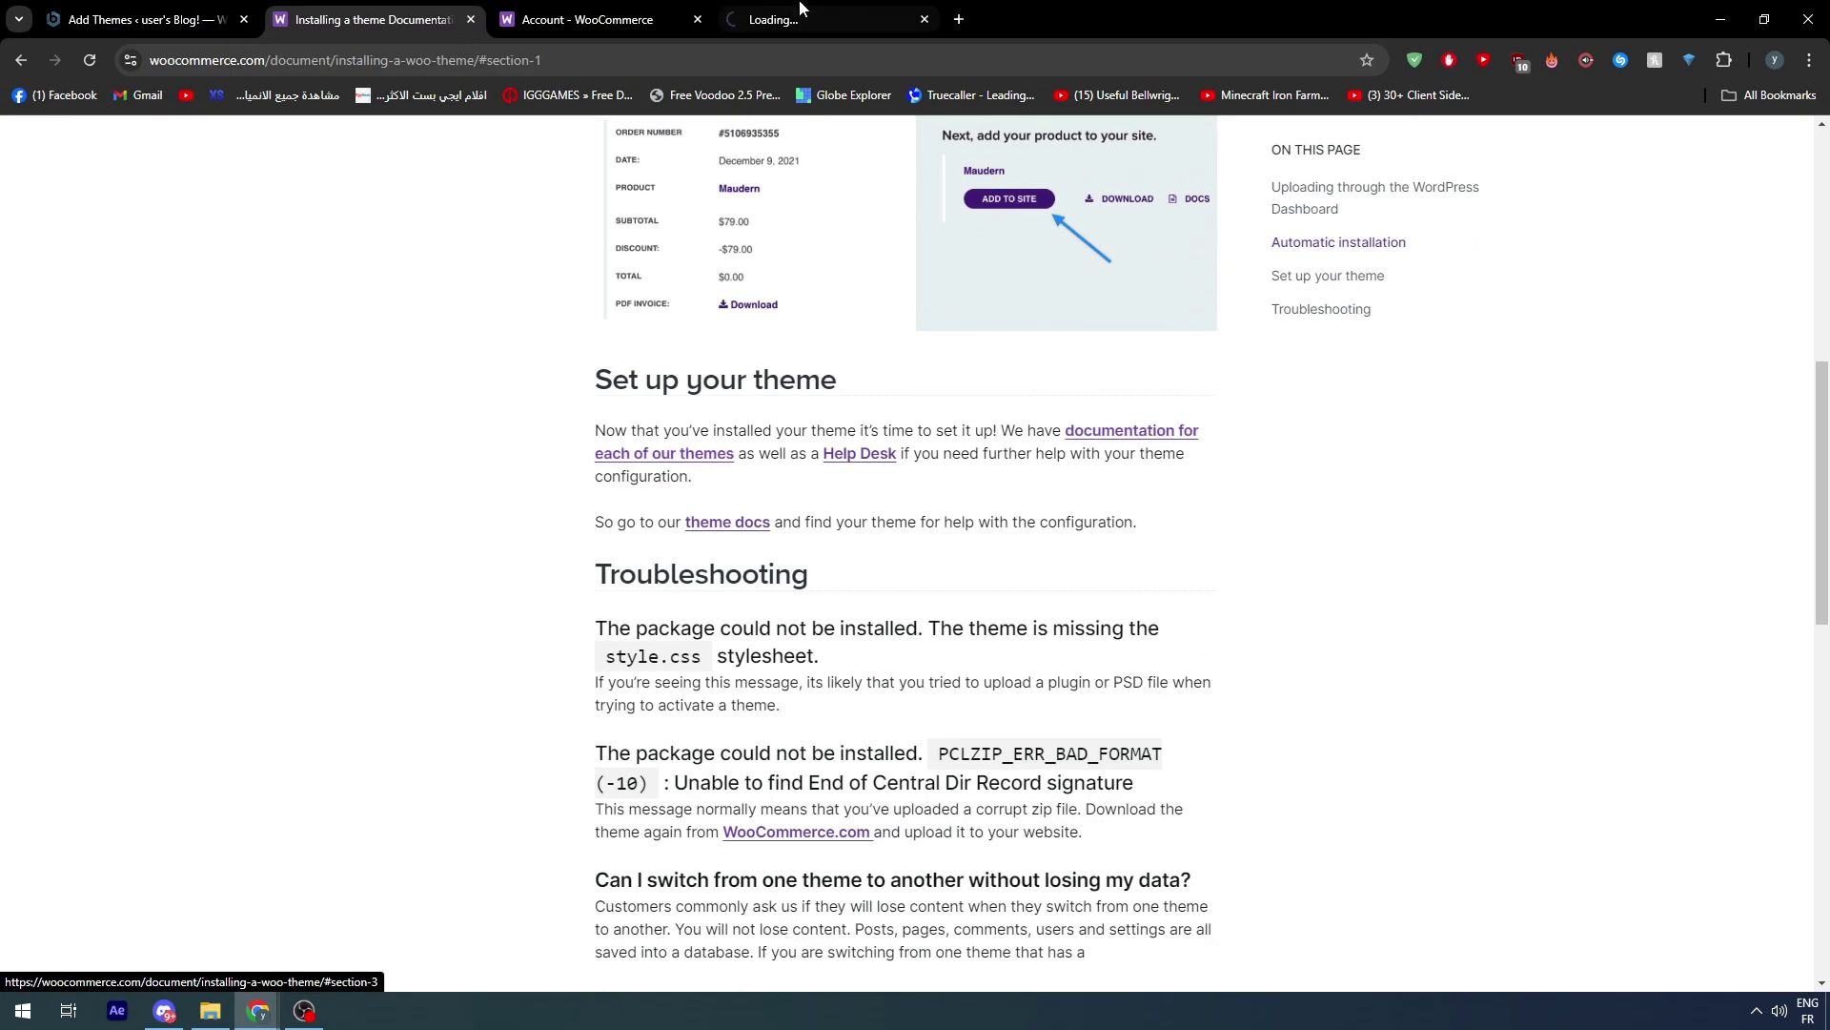
- Move the new docs tab before the Account tab and browse the Themes documentation list
{"action": "left_click_drag", "start_coordinate": [801, 18], "coordinate": [650, 8]}
{"action": "scroll", "coordinate": [924, 502], "scroll_direction": "down", "scroll_amount": 7}
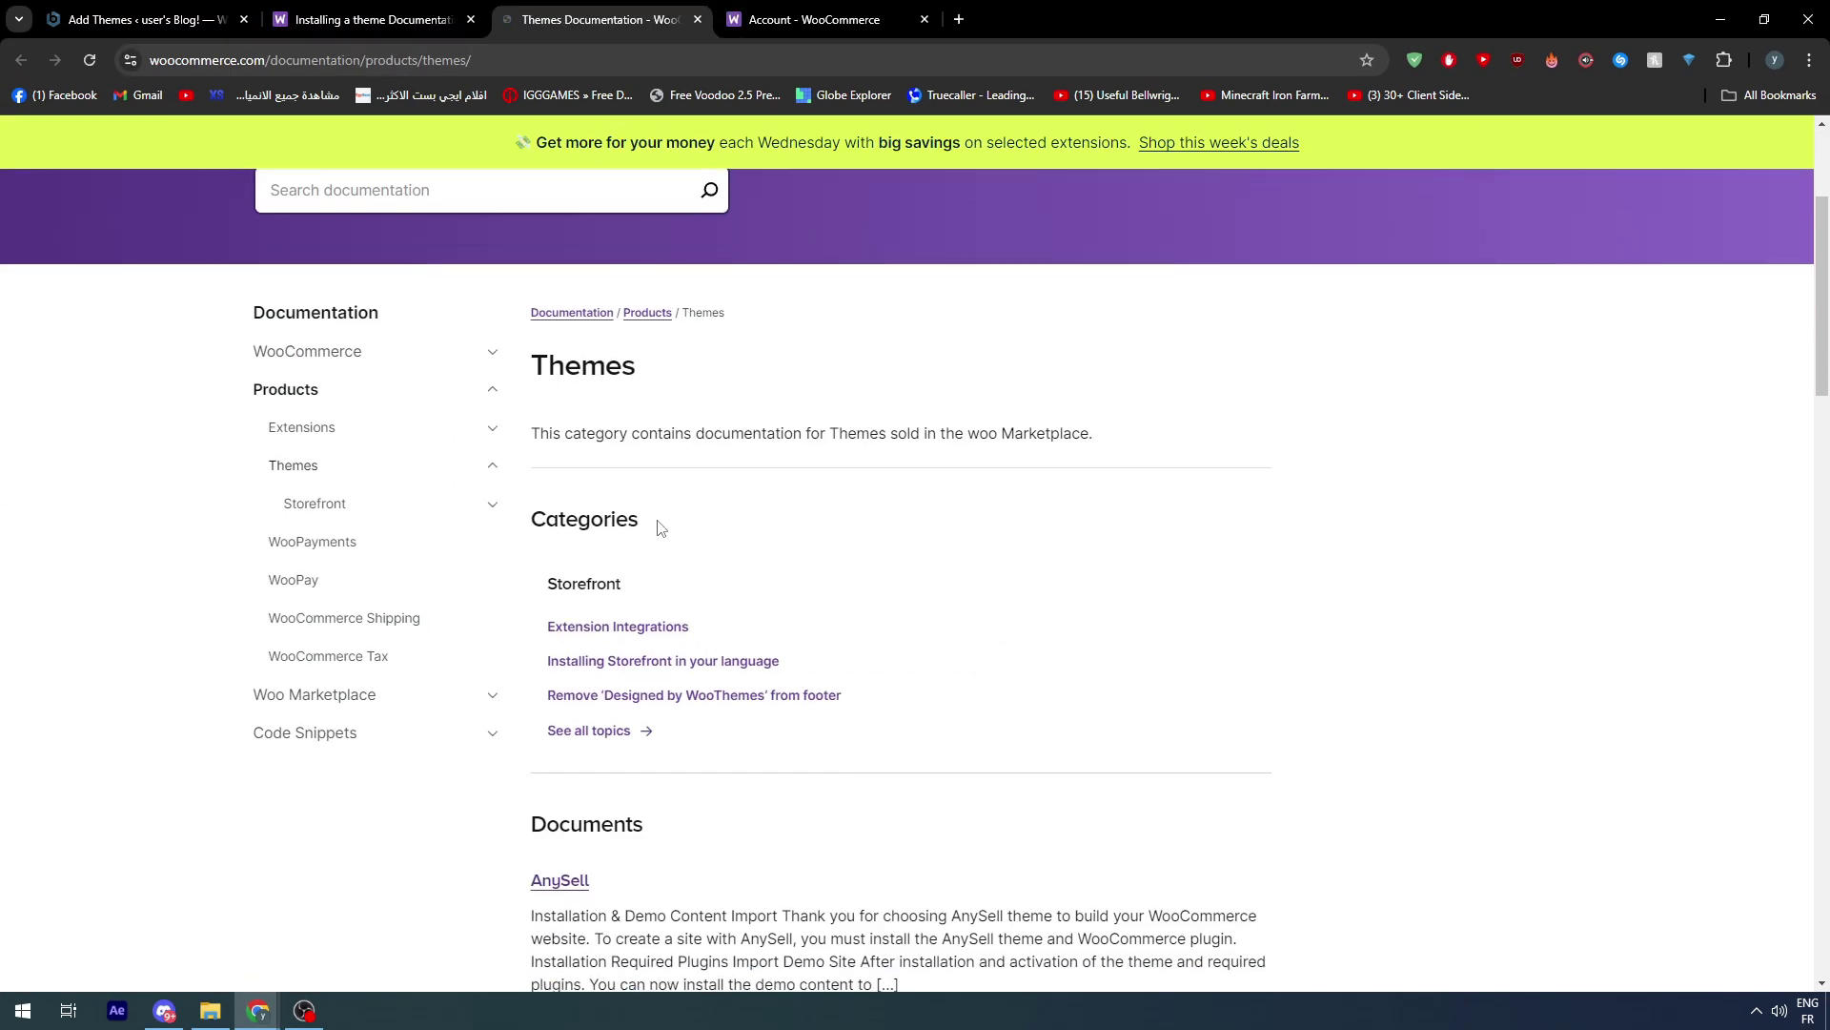
{"action": "scroll", "coordinate": [667, 572], "scroll_direction": "down", "scroll_amount": 10}
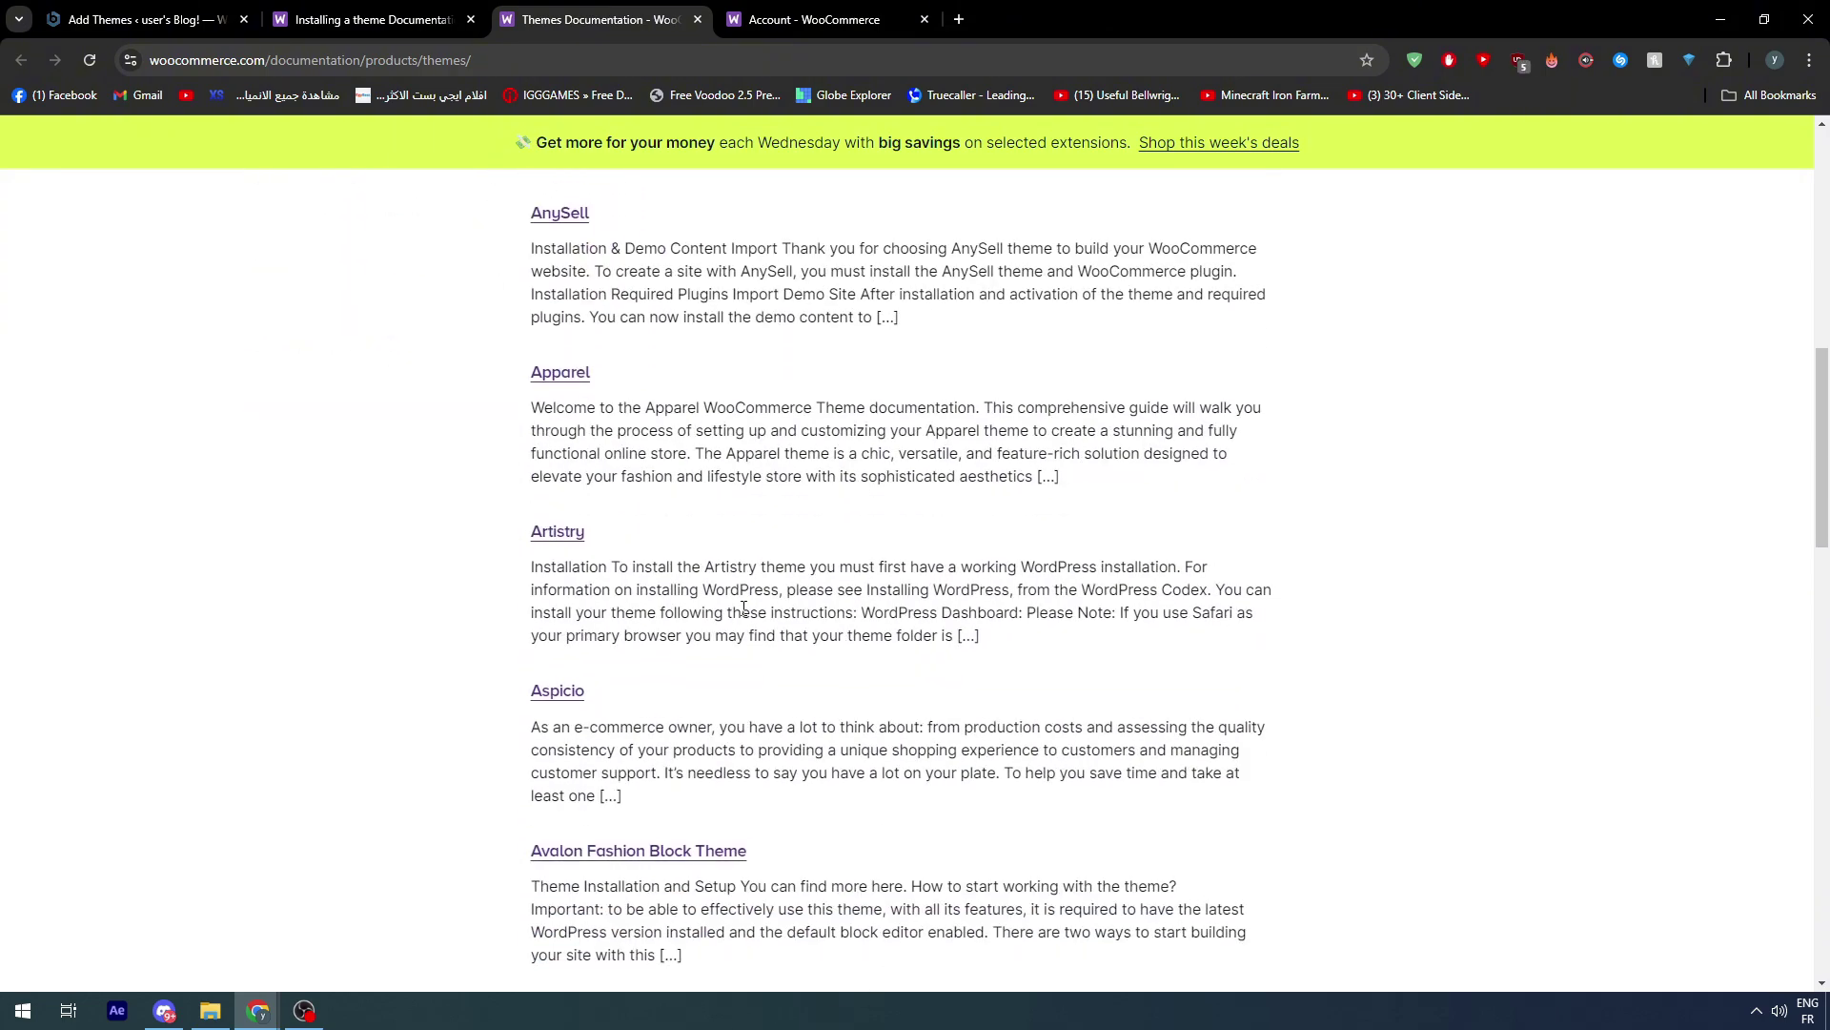
{"action": "scroll", "coordinate": [743, 615], "scroll_direction": "down", "scroll_amount": 10}
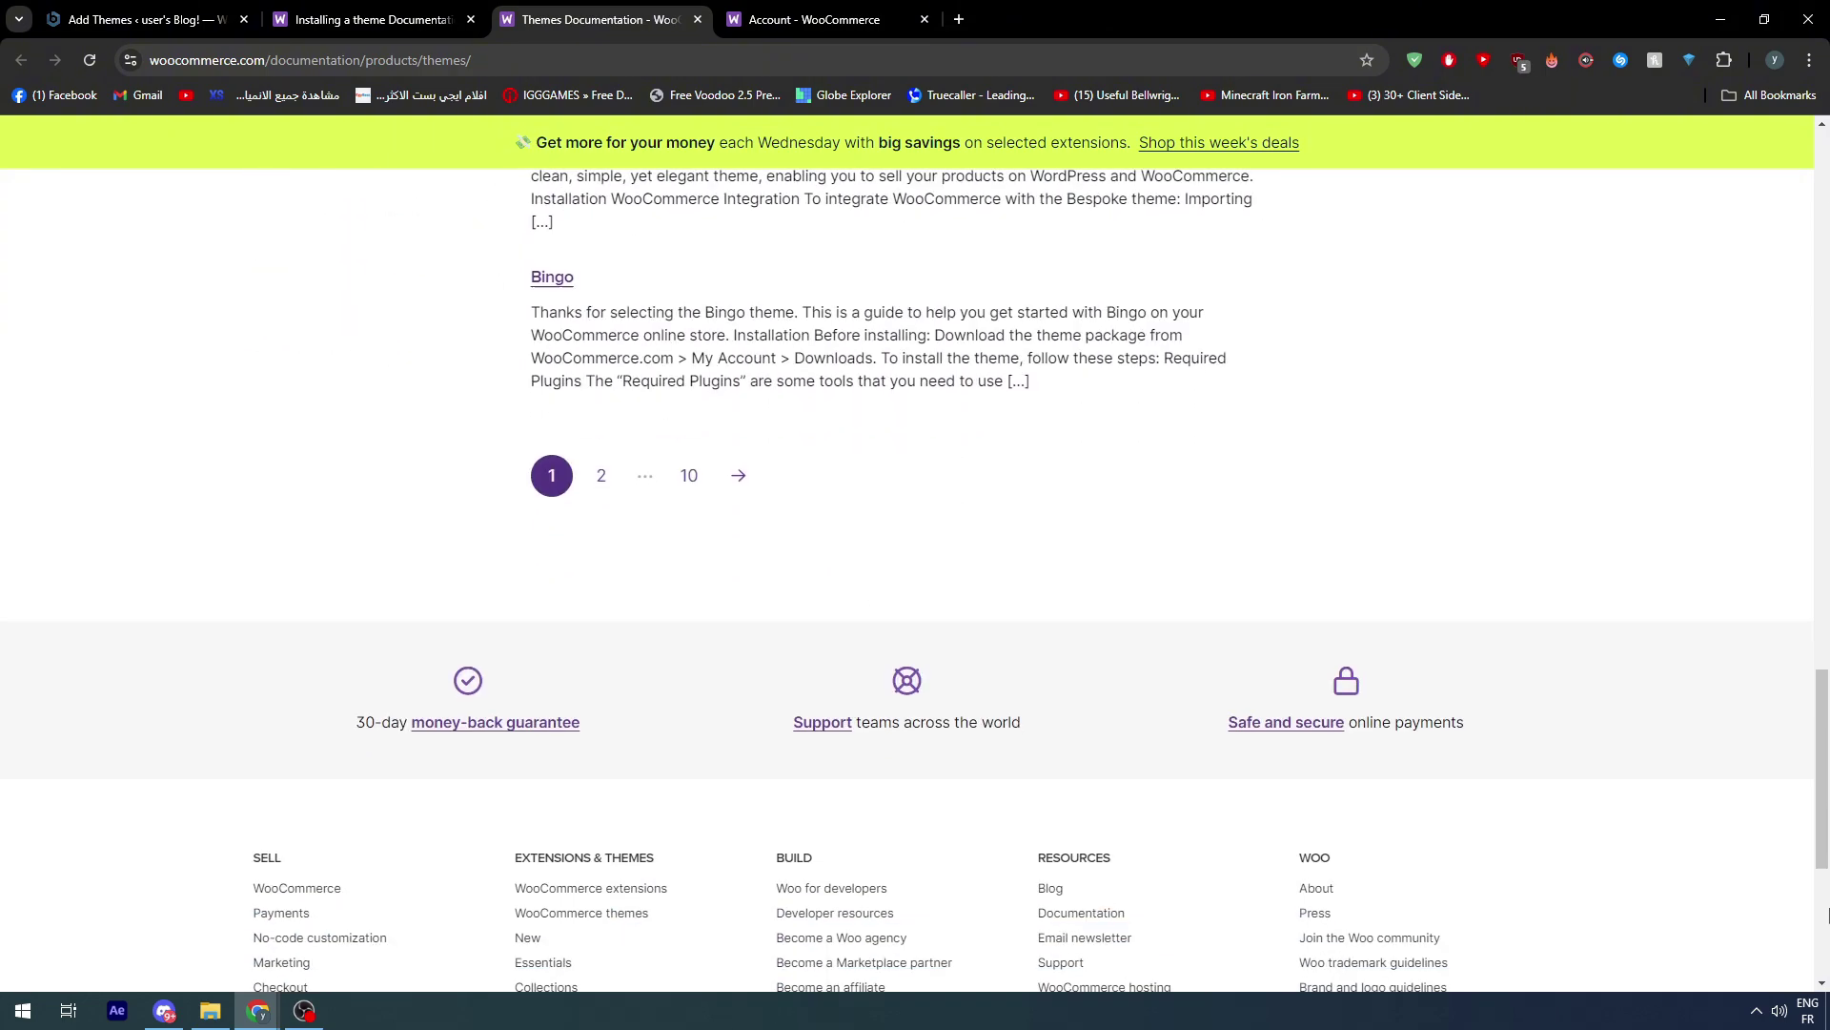
{"action": "scroll", "coordinate": [1414, 752], "scroll_direction": "up", "scroll_amount": 20}
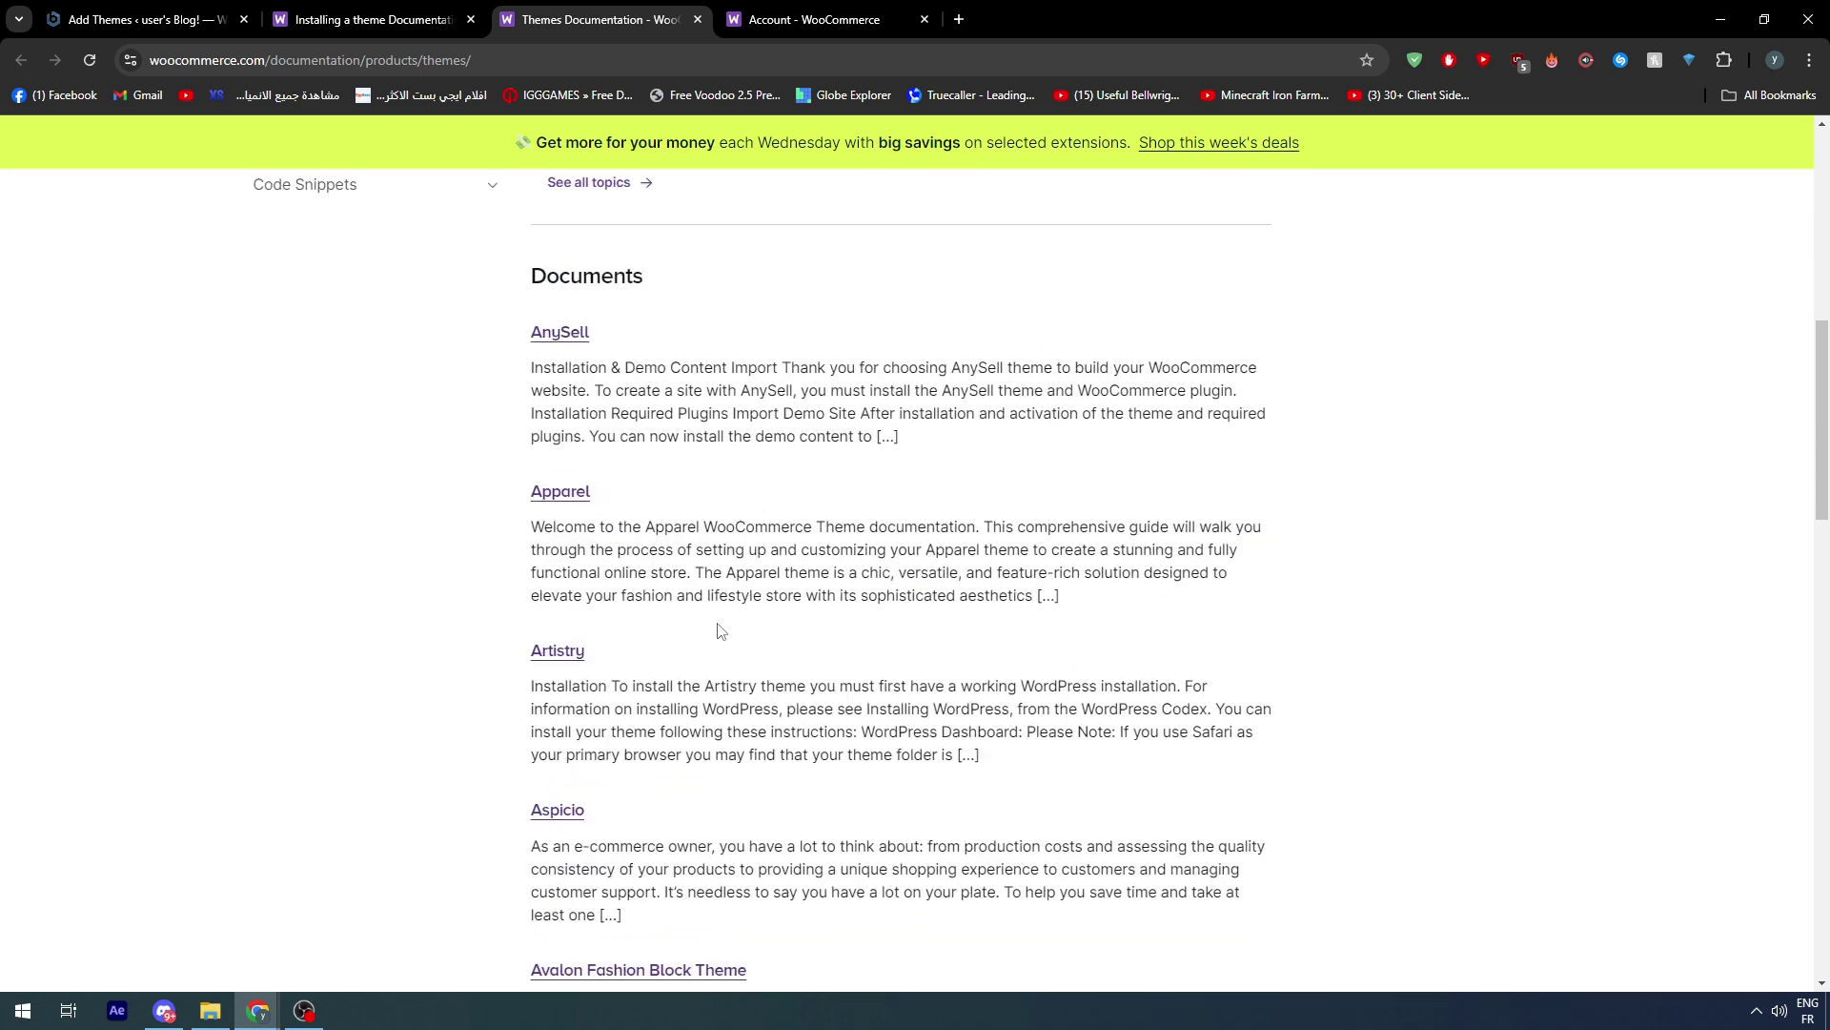
{"action": "scroll", "coordinate": [732, 498], "scroll_direction": "down", "scroll_amount": 2}
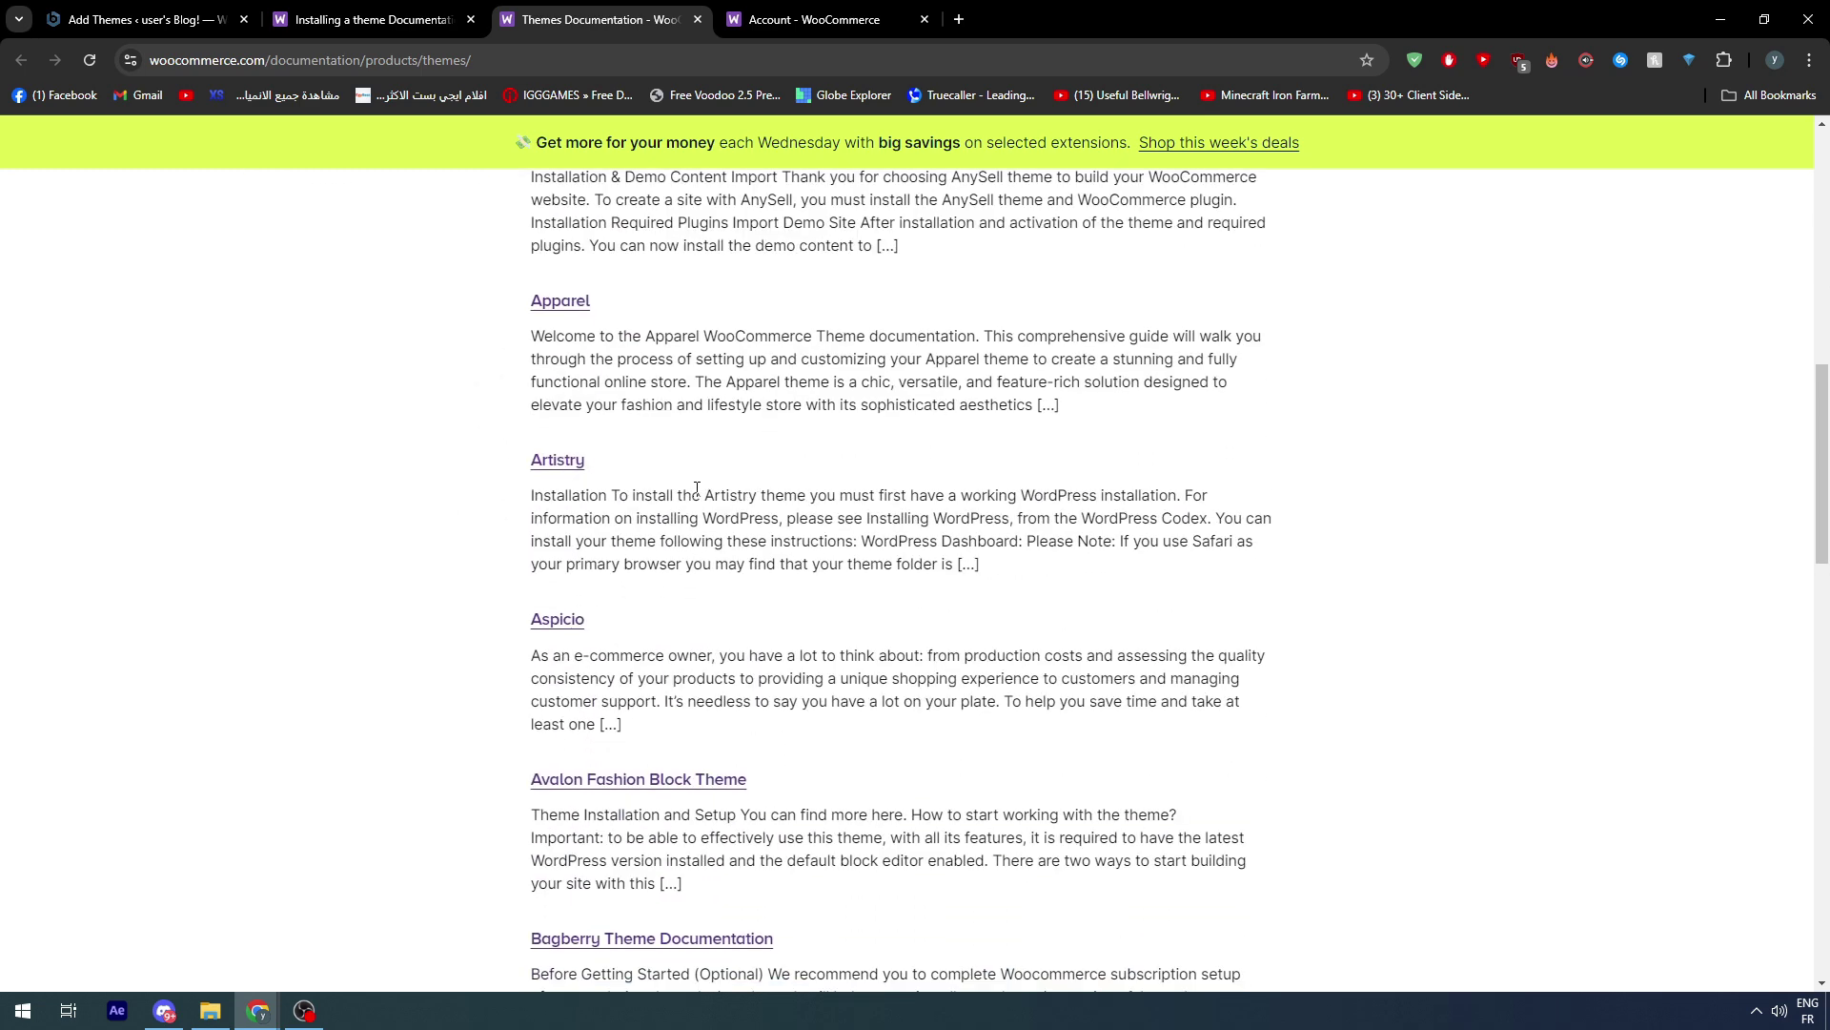
{"action": "scroll", "coordinate": [362, 492], "scroll_direction": "down", "scroll_amount": 4}
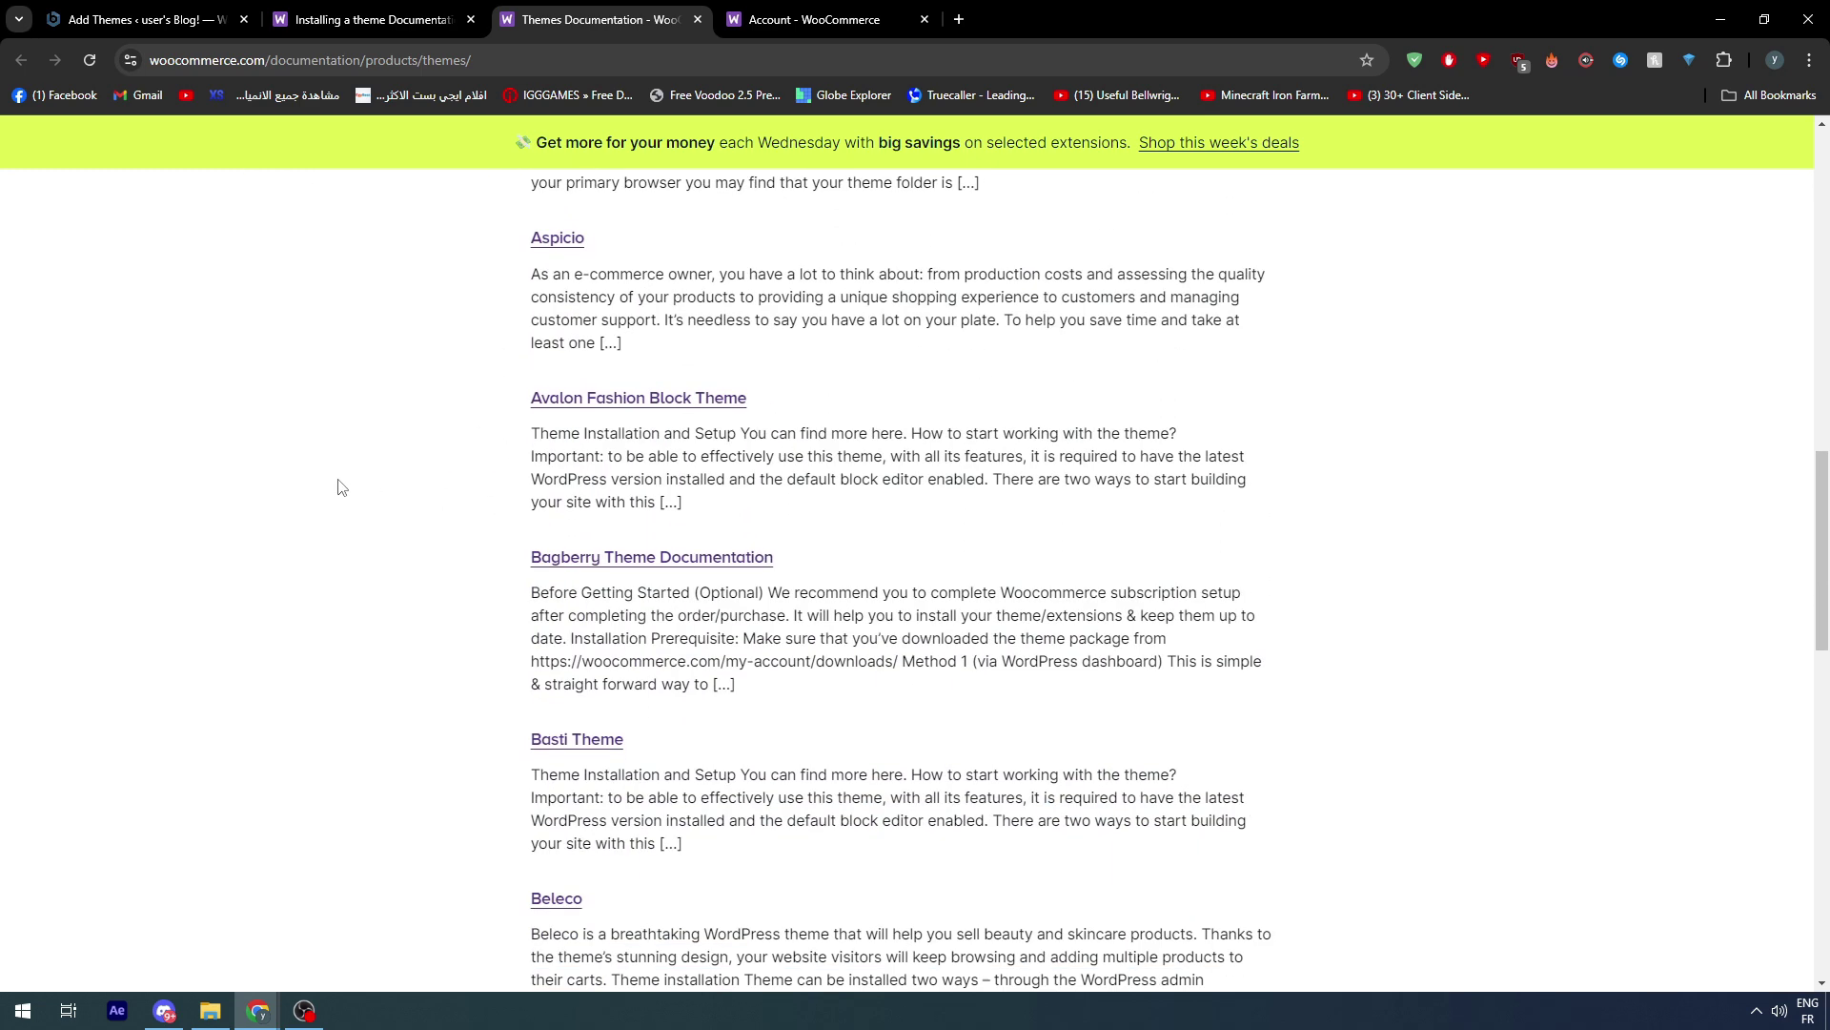
{"action": "scroll", "coordinate": [341, 487], "scroll_direction": "down", "scroll_amount": 1}
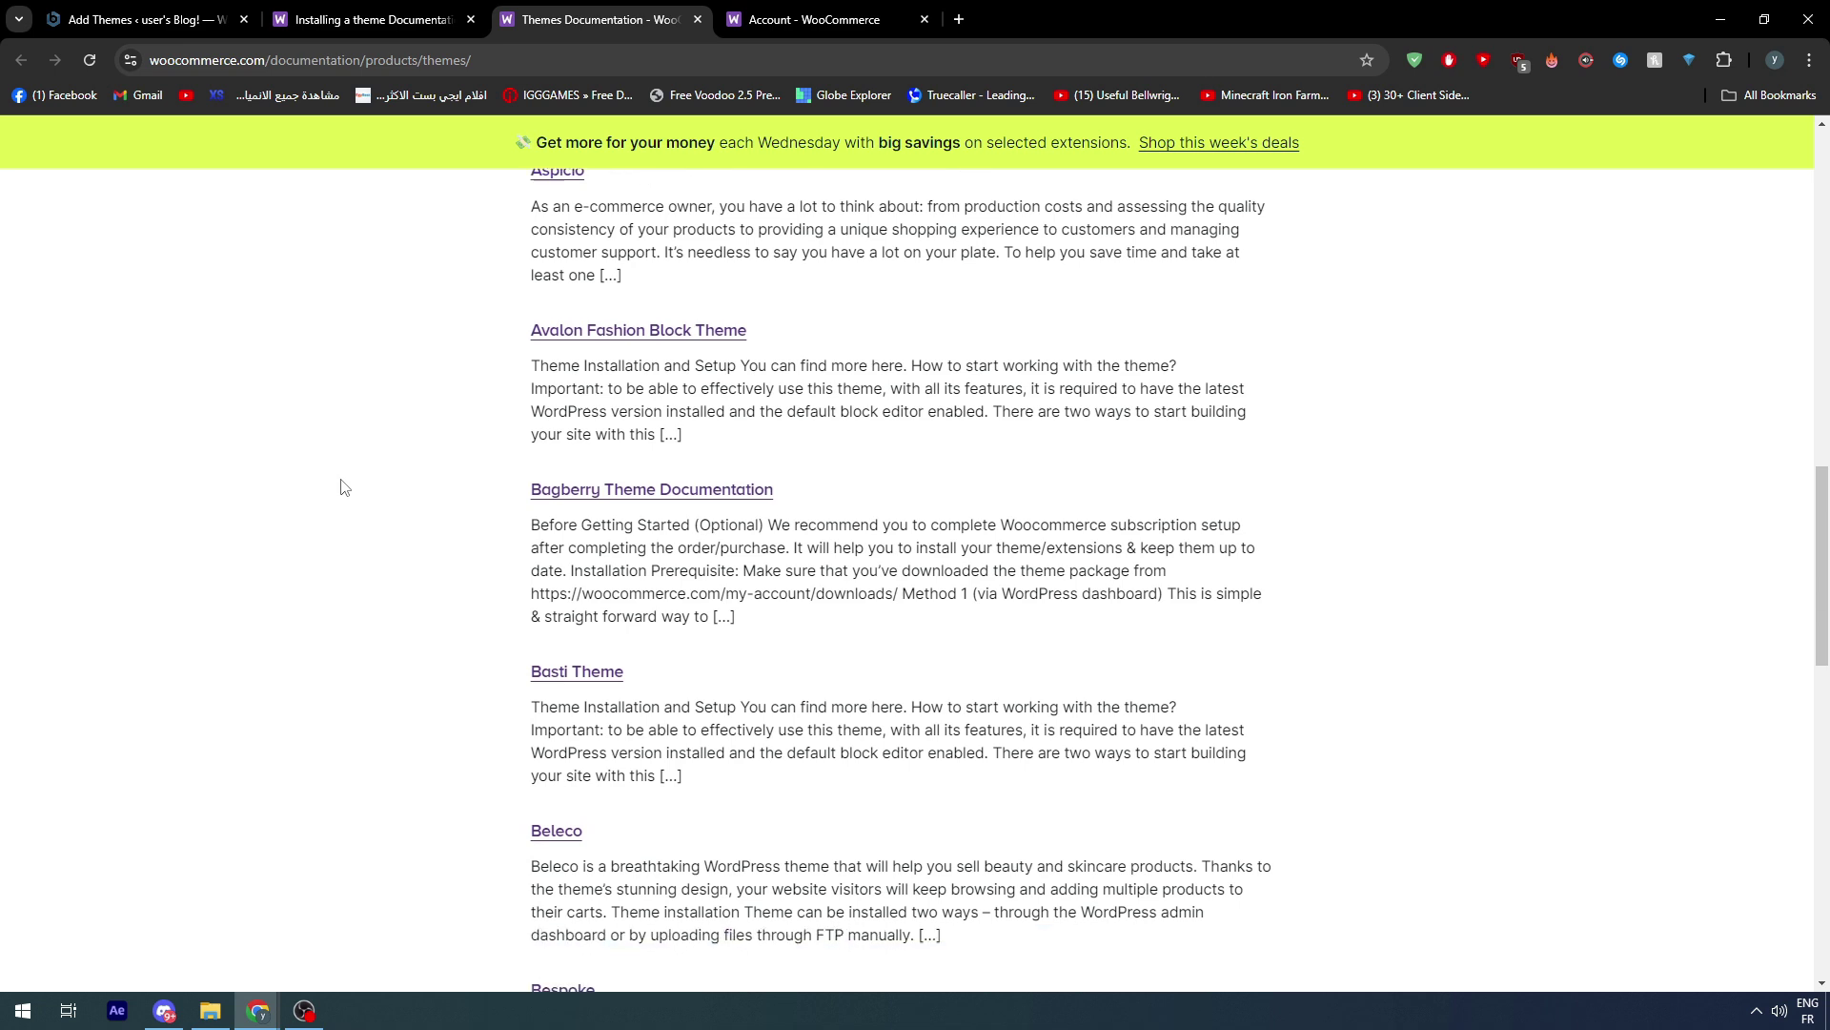
{"action": "scroll", "coordinate": [344, 485], "scroll_direction": "down", "scroll_amount": 4}
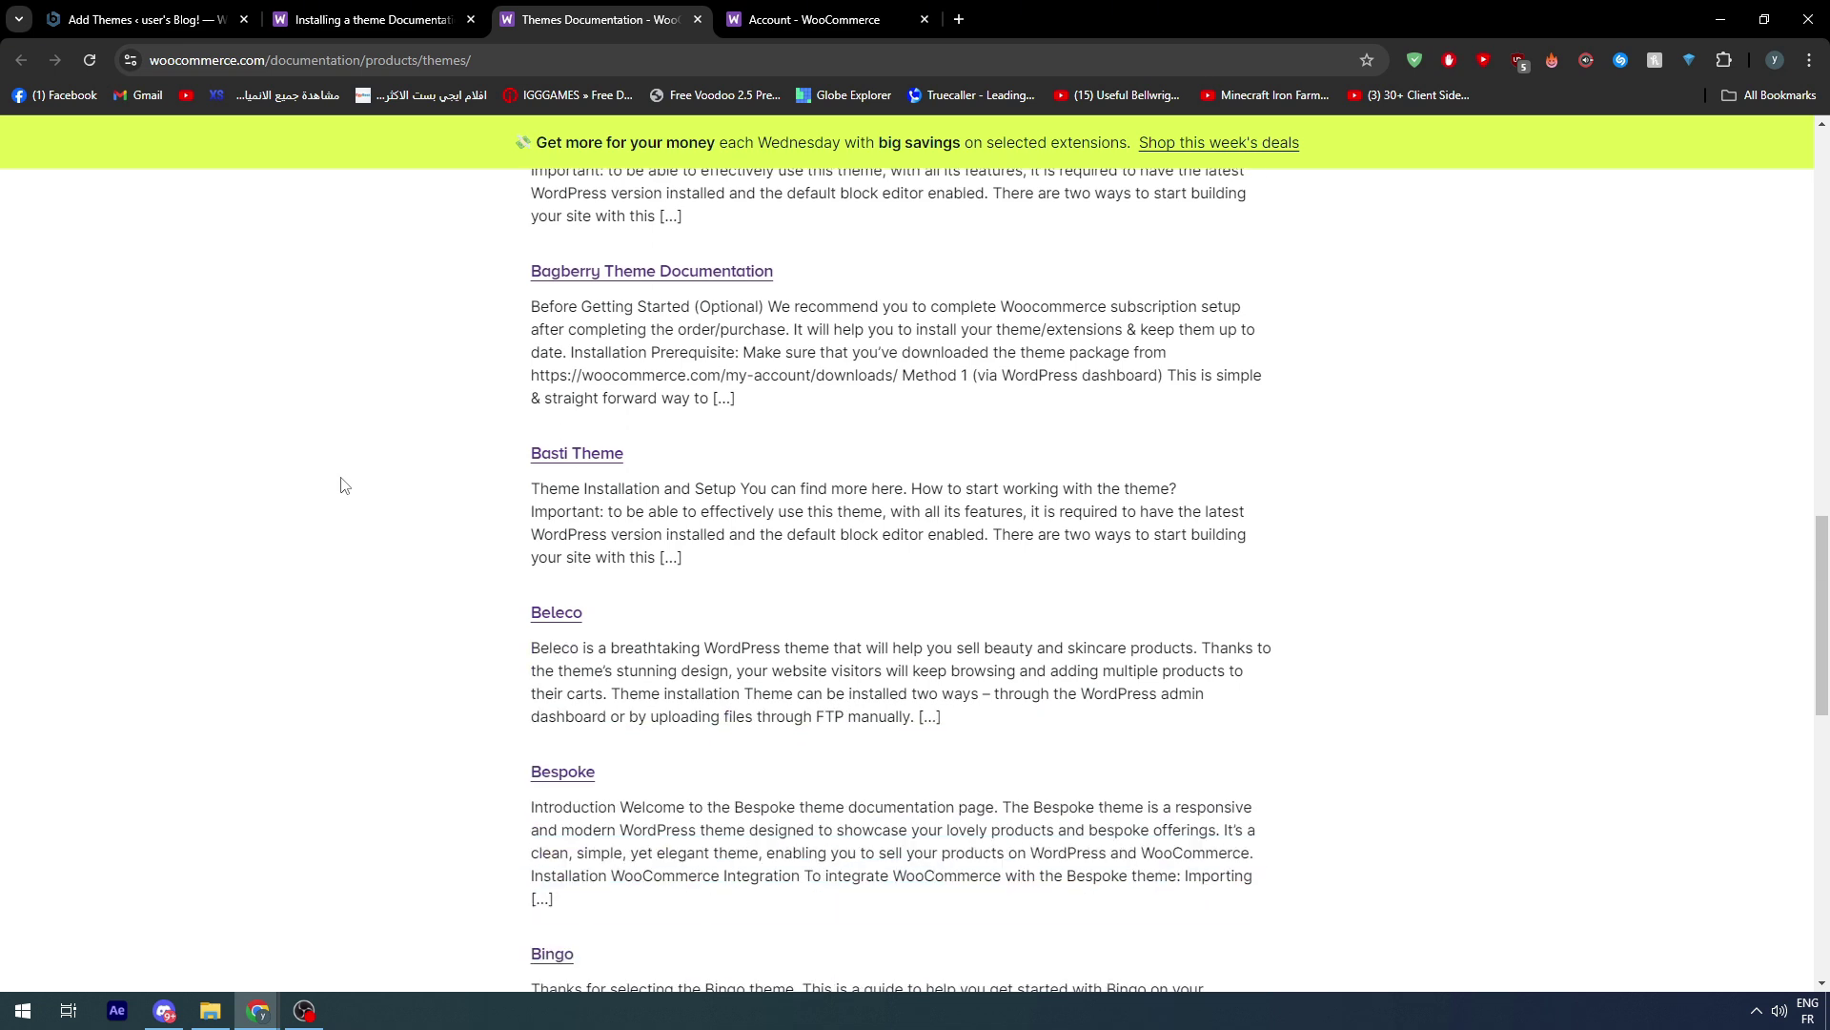
{"action": "scroll", "coordinate": [344, 489], "scroll_direction": "down", "scroll_amount": 1}
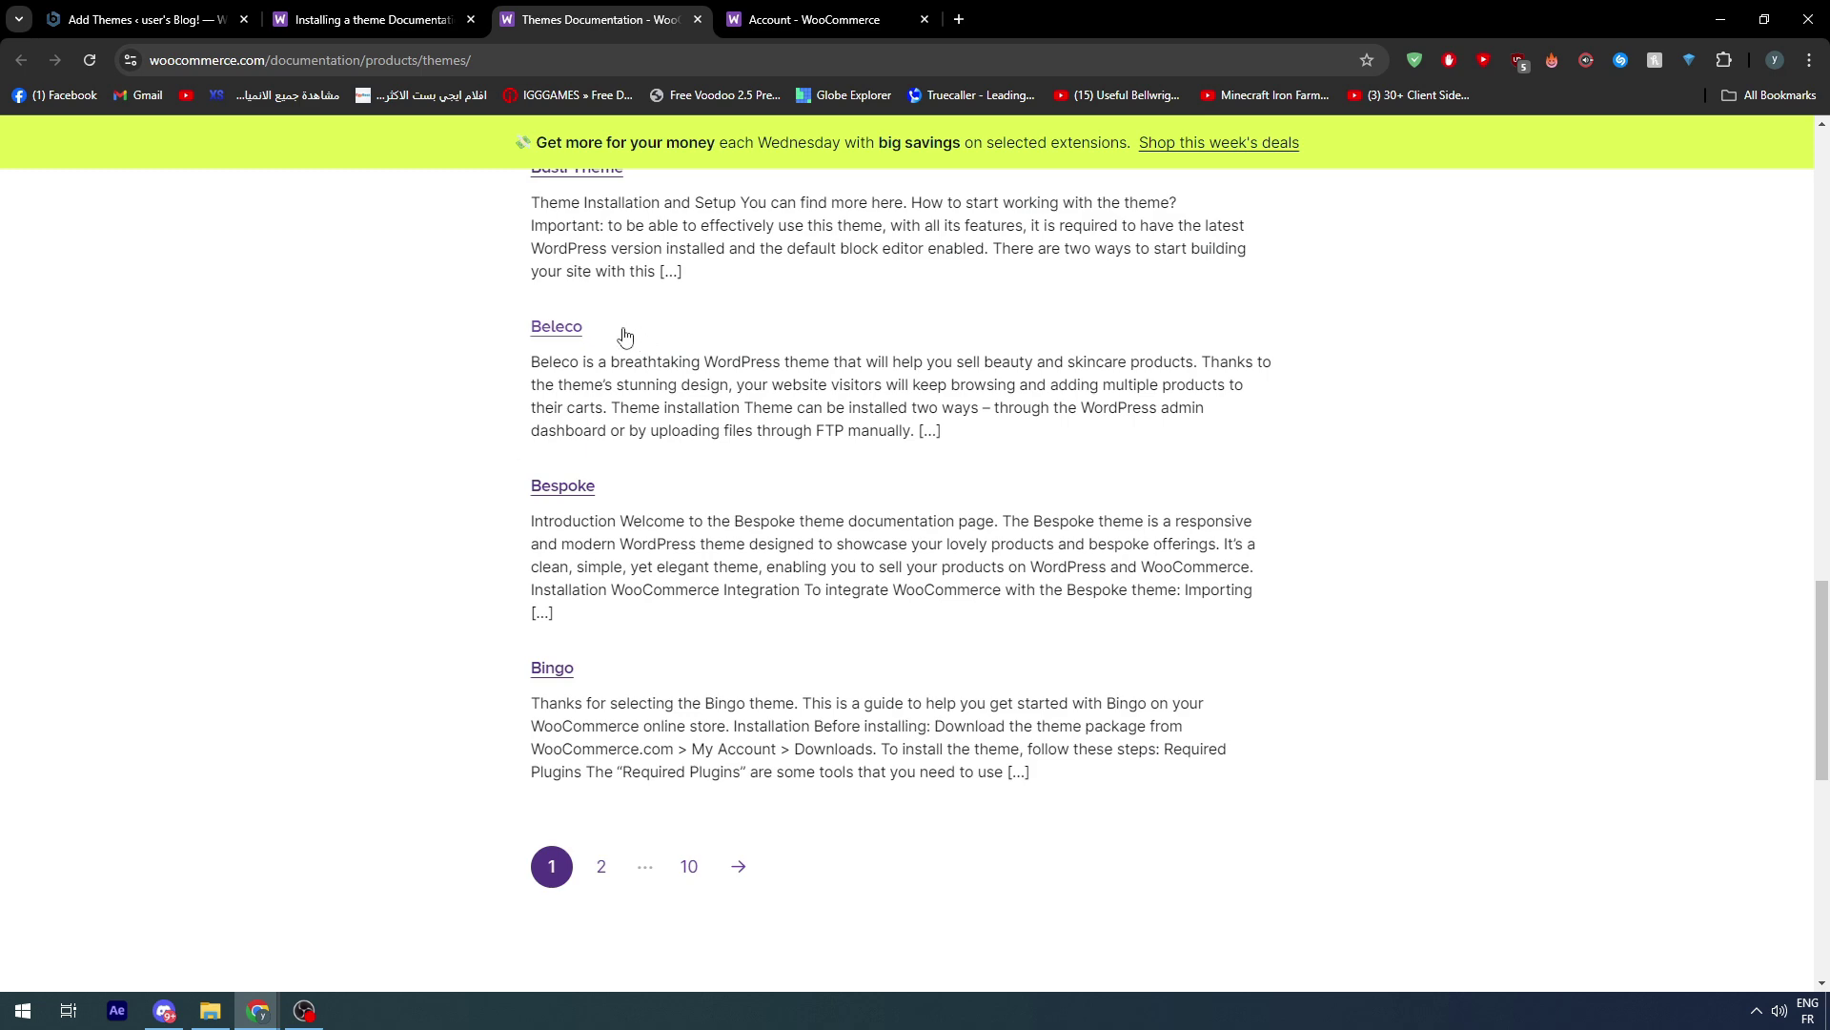
- Select the 'Beleco' theme name and go back to WordPress Add Themes
{"action": "left_click_drag", "start_coordinate": [486, 326], "coordinate": [658, 327]}
{"action": "key", "text": "ctrl+c"}
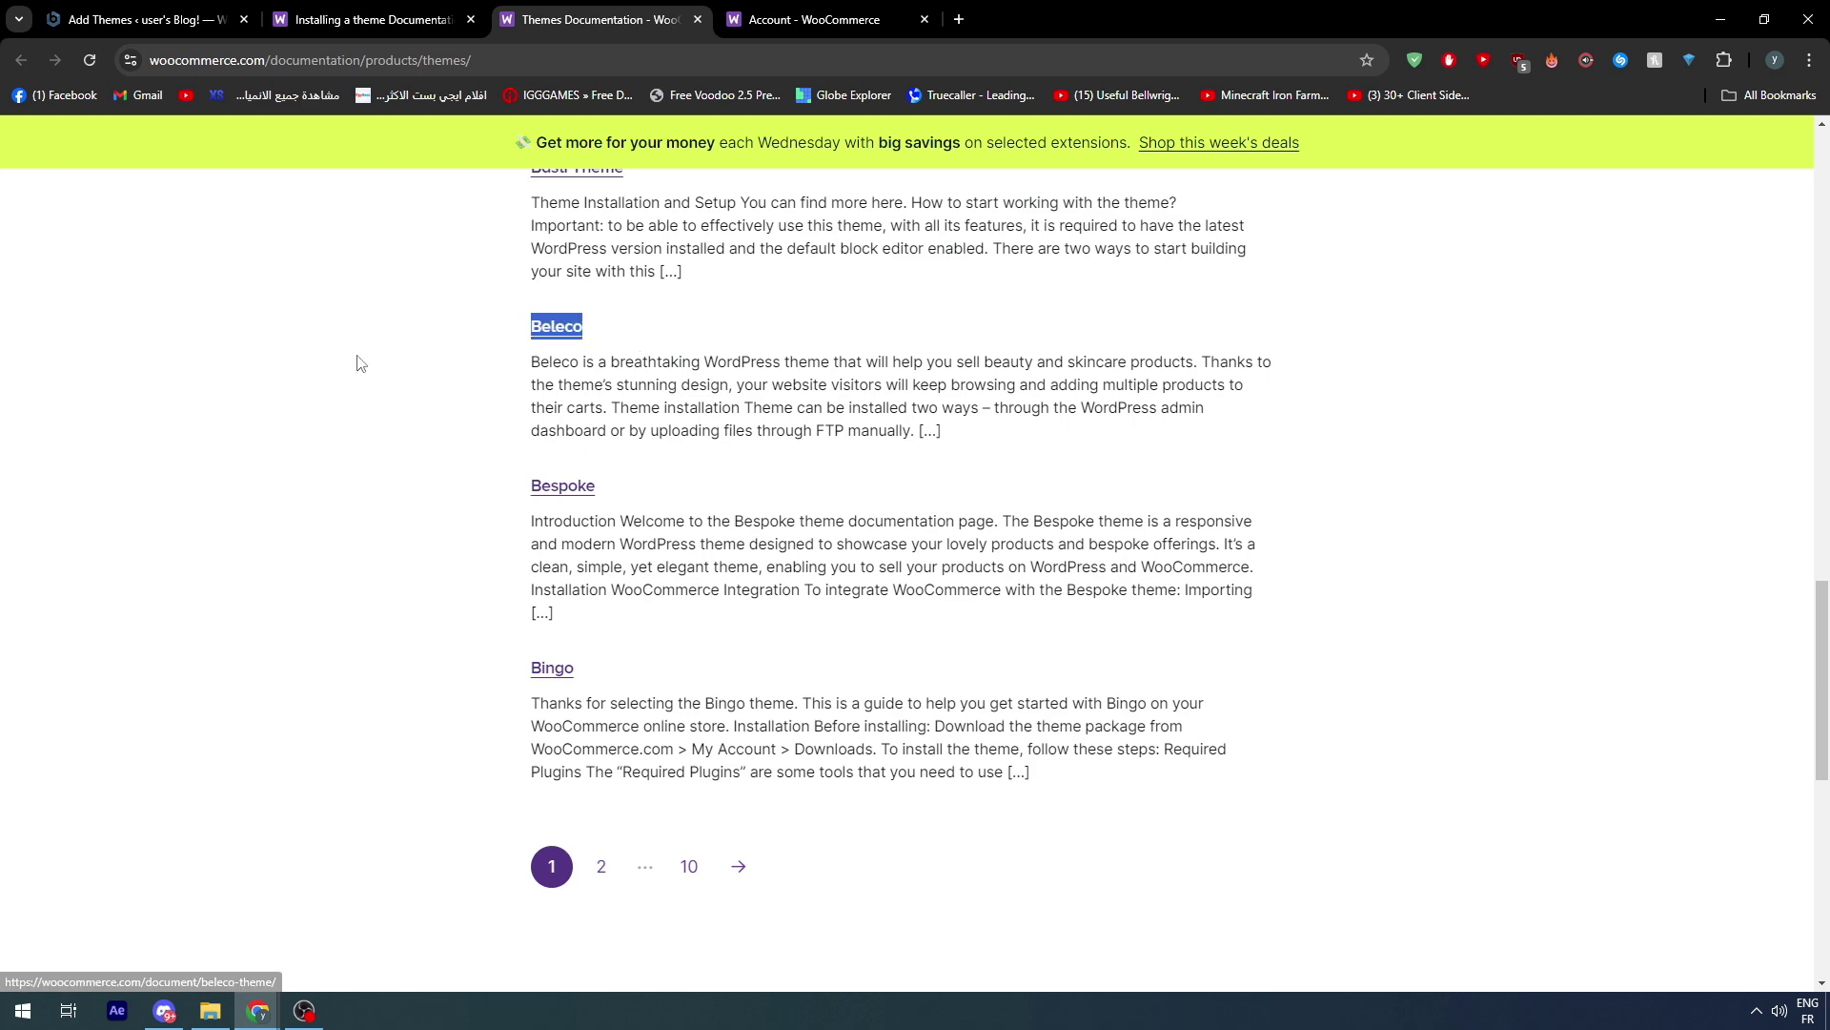
{"action": "left_click", "coordinate": [363, 19]}
{"action": "left_click", "coordinate": [133, 19]}
- Paste 'Beleco' into the theme search, which finds no themes
{"action": "left_click", "coordinate": [1628, 552]}
{"action": "key", "text": "ctrl+v"}
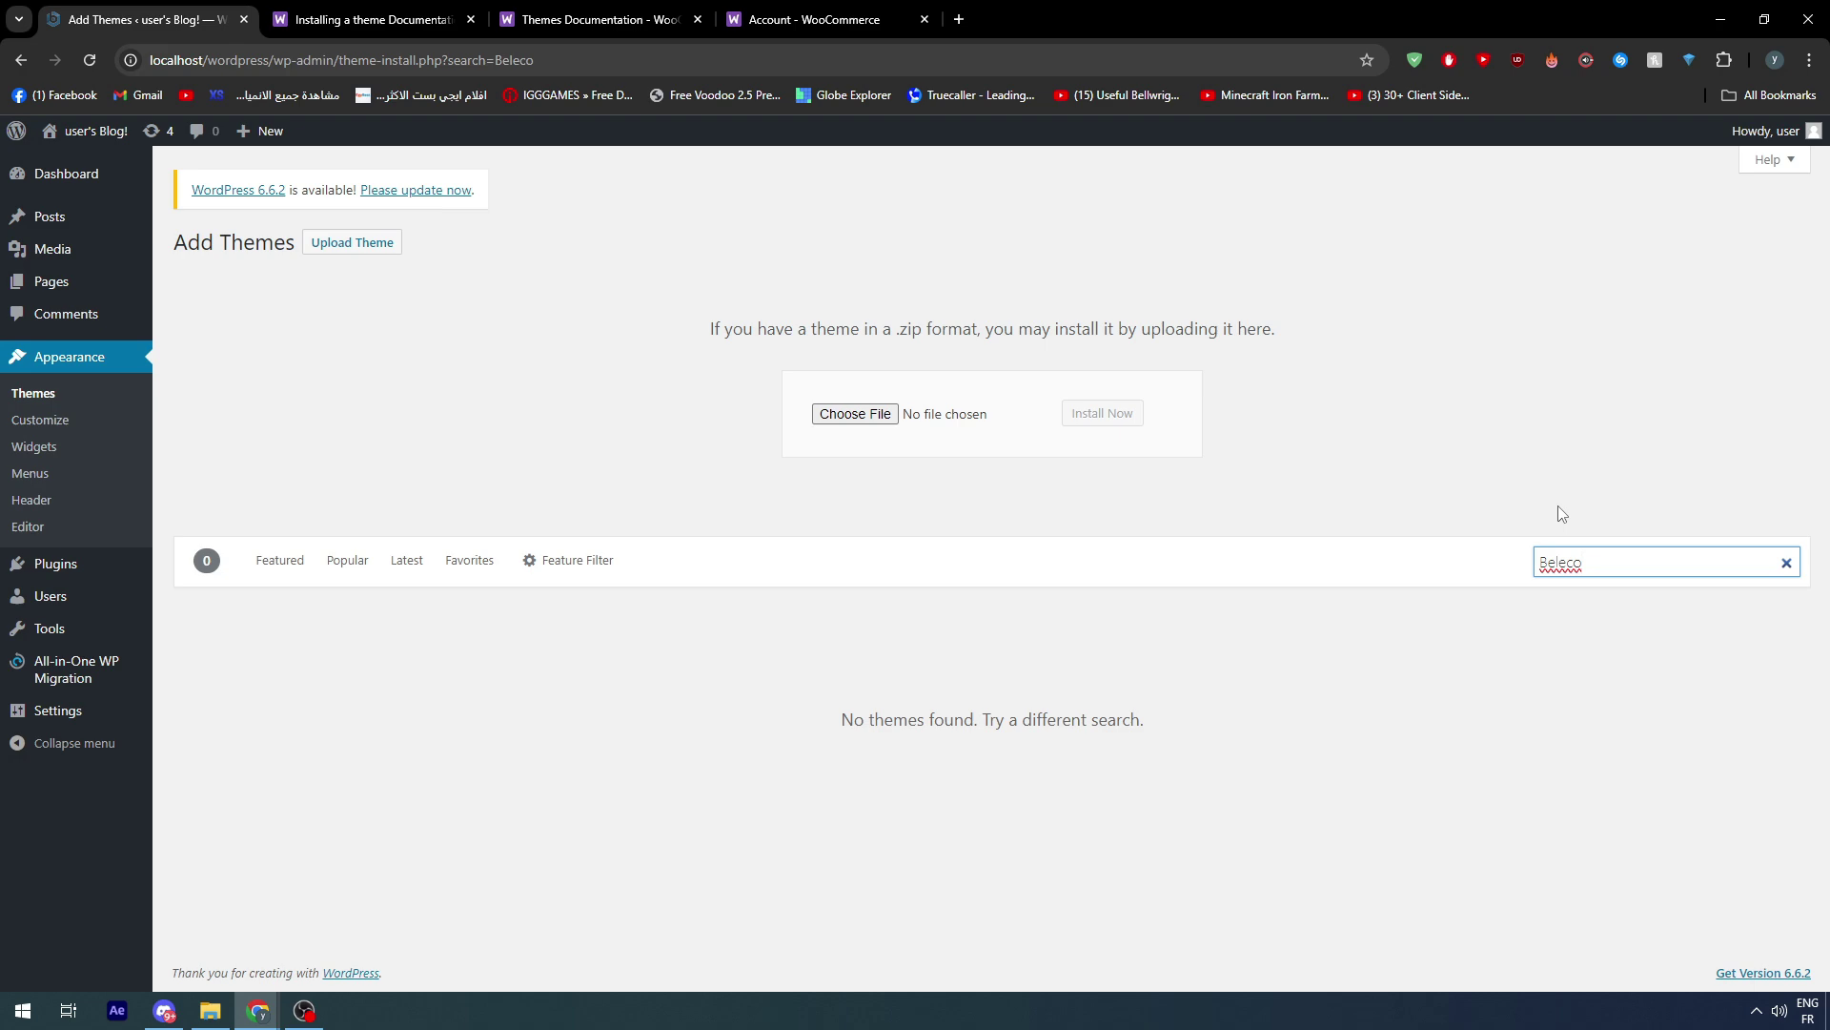
{"action": "left_click", "coordinate": [372, 19]}
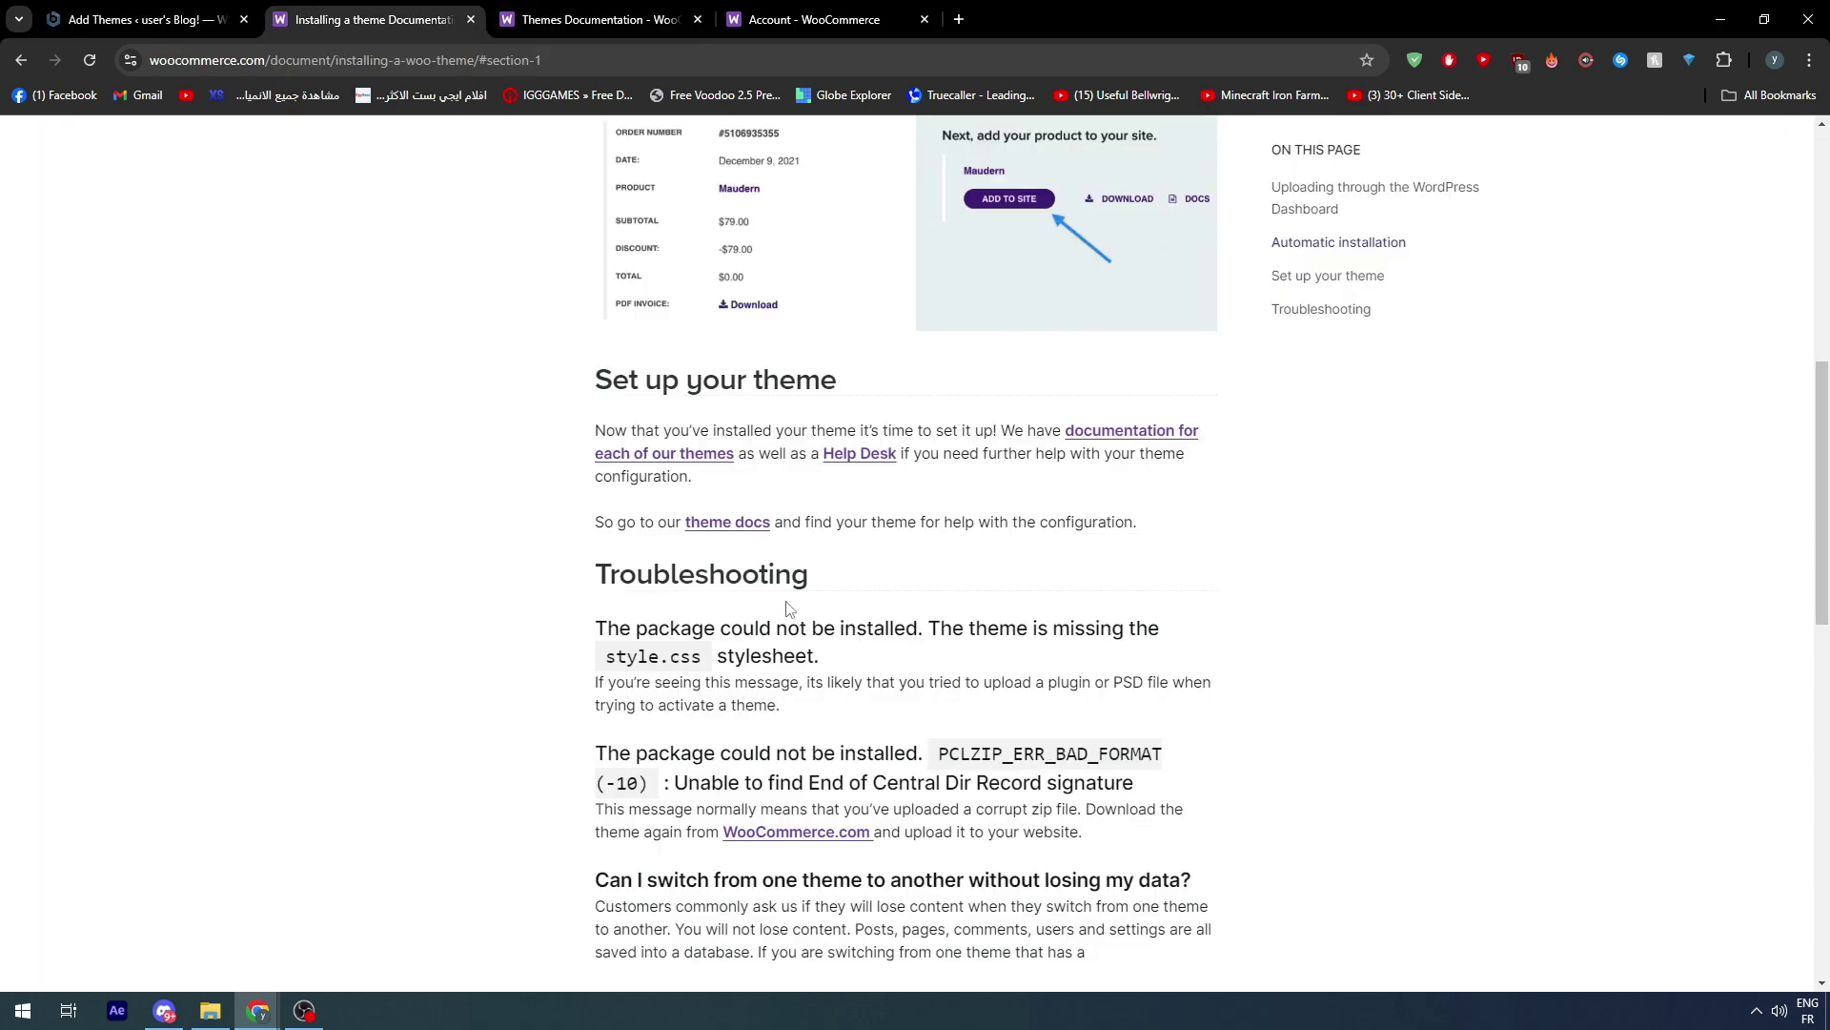
{"action": "scroll", "coordinate": [915, 572], "scroll_direction": "down", "scroll_amount": 5}
- Go to page 2 of the Themes documentation list, then back to Add Themes
{"action": "left_click", "coordinate": [591, 19]}
{"action": "scroll", "coordinate": [496, 463], "scroll_direction": "up", "scroll_amount": 9}
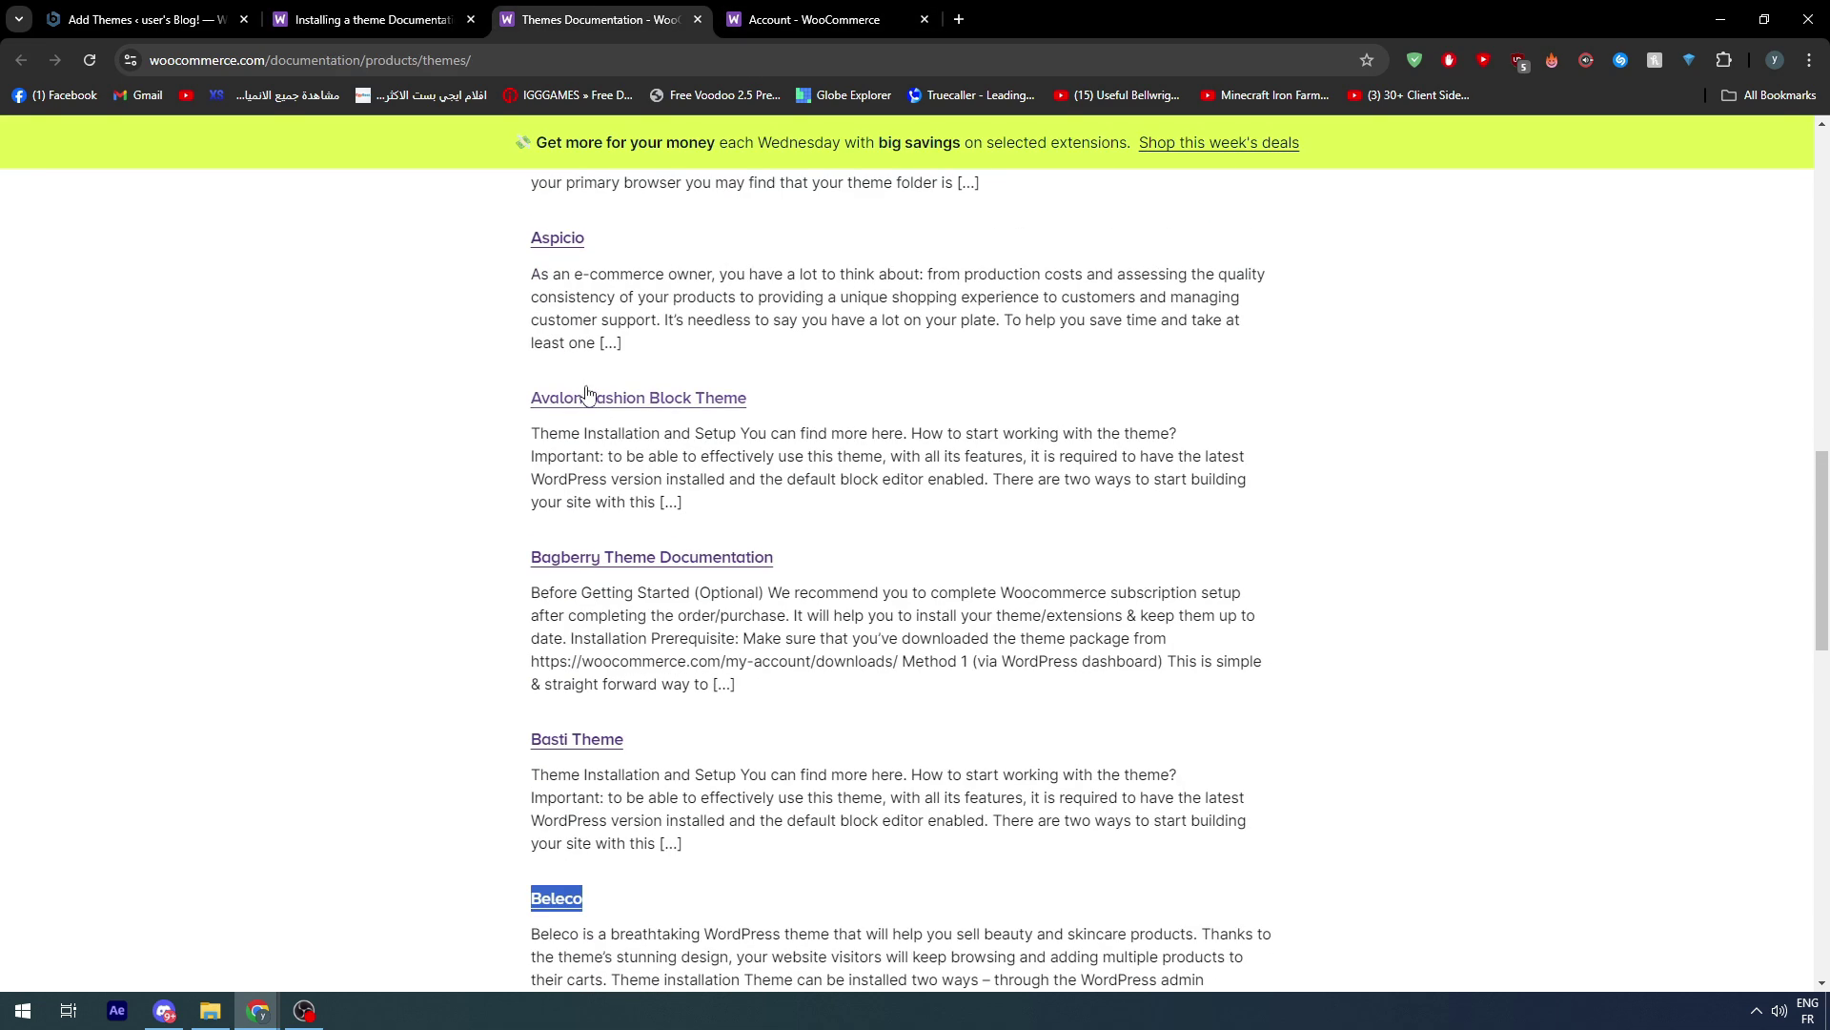
{"action": "scroll", "coordinate": [402, 684], "scroll_direction": "up", "scroll_amount": 5}
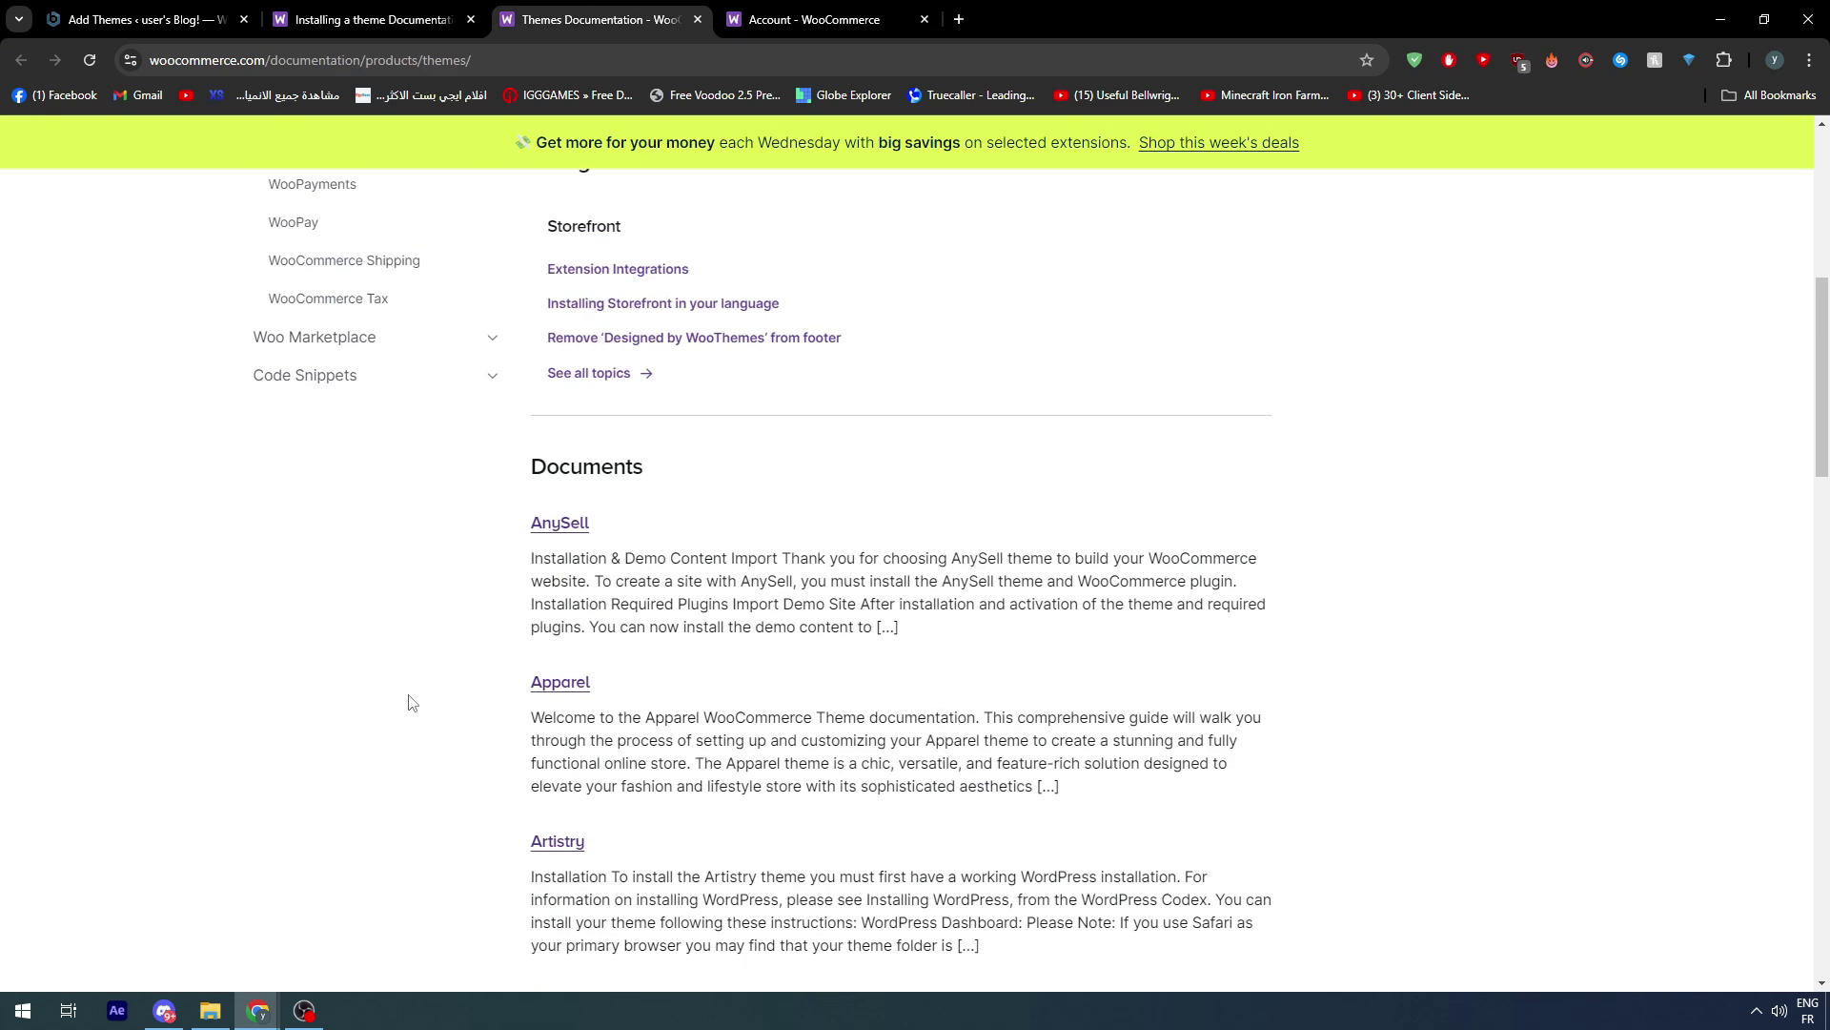
{"action": "scroll", "coordinate": [424, 697], "scroll_direction": "down", "scroll_amount": 15}
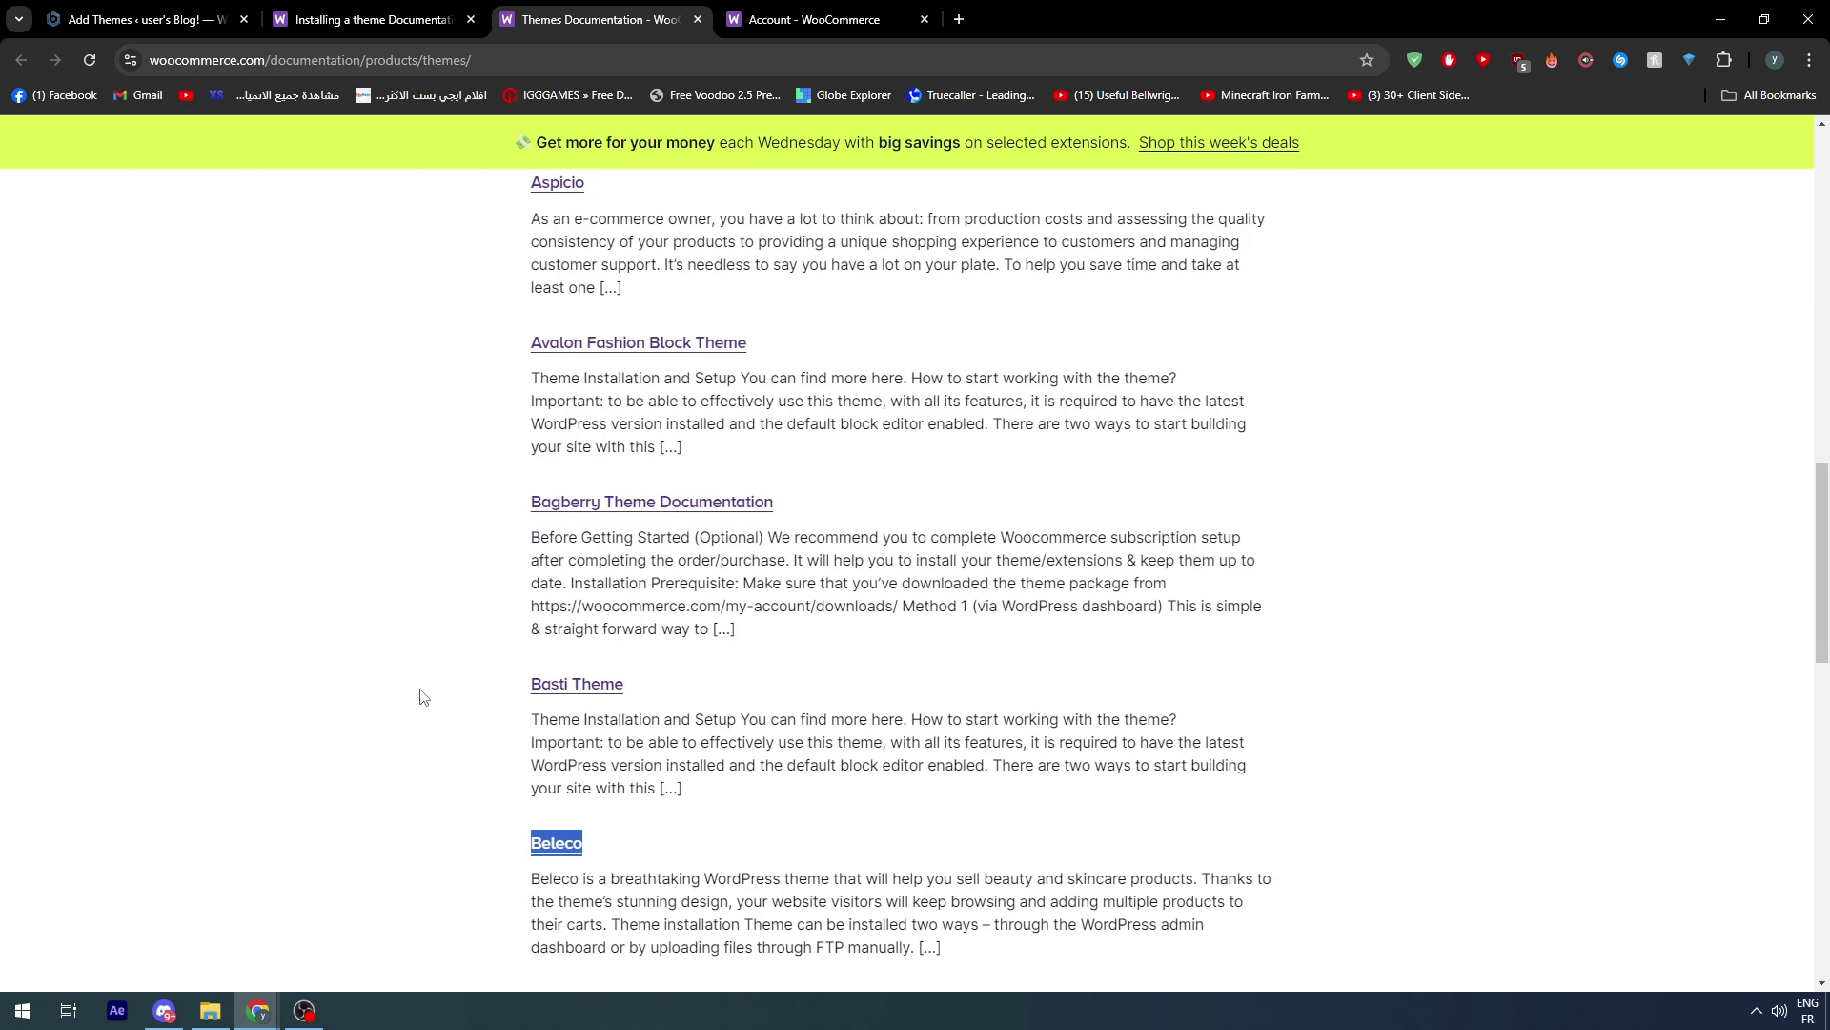
{"action": "left_click", "coordinate": [600, 684]}
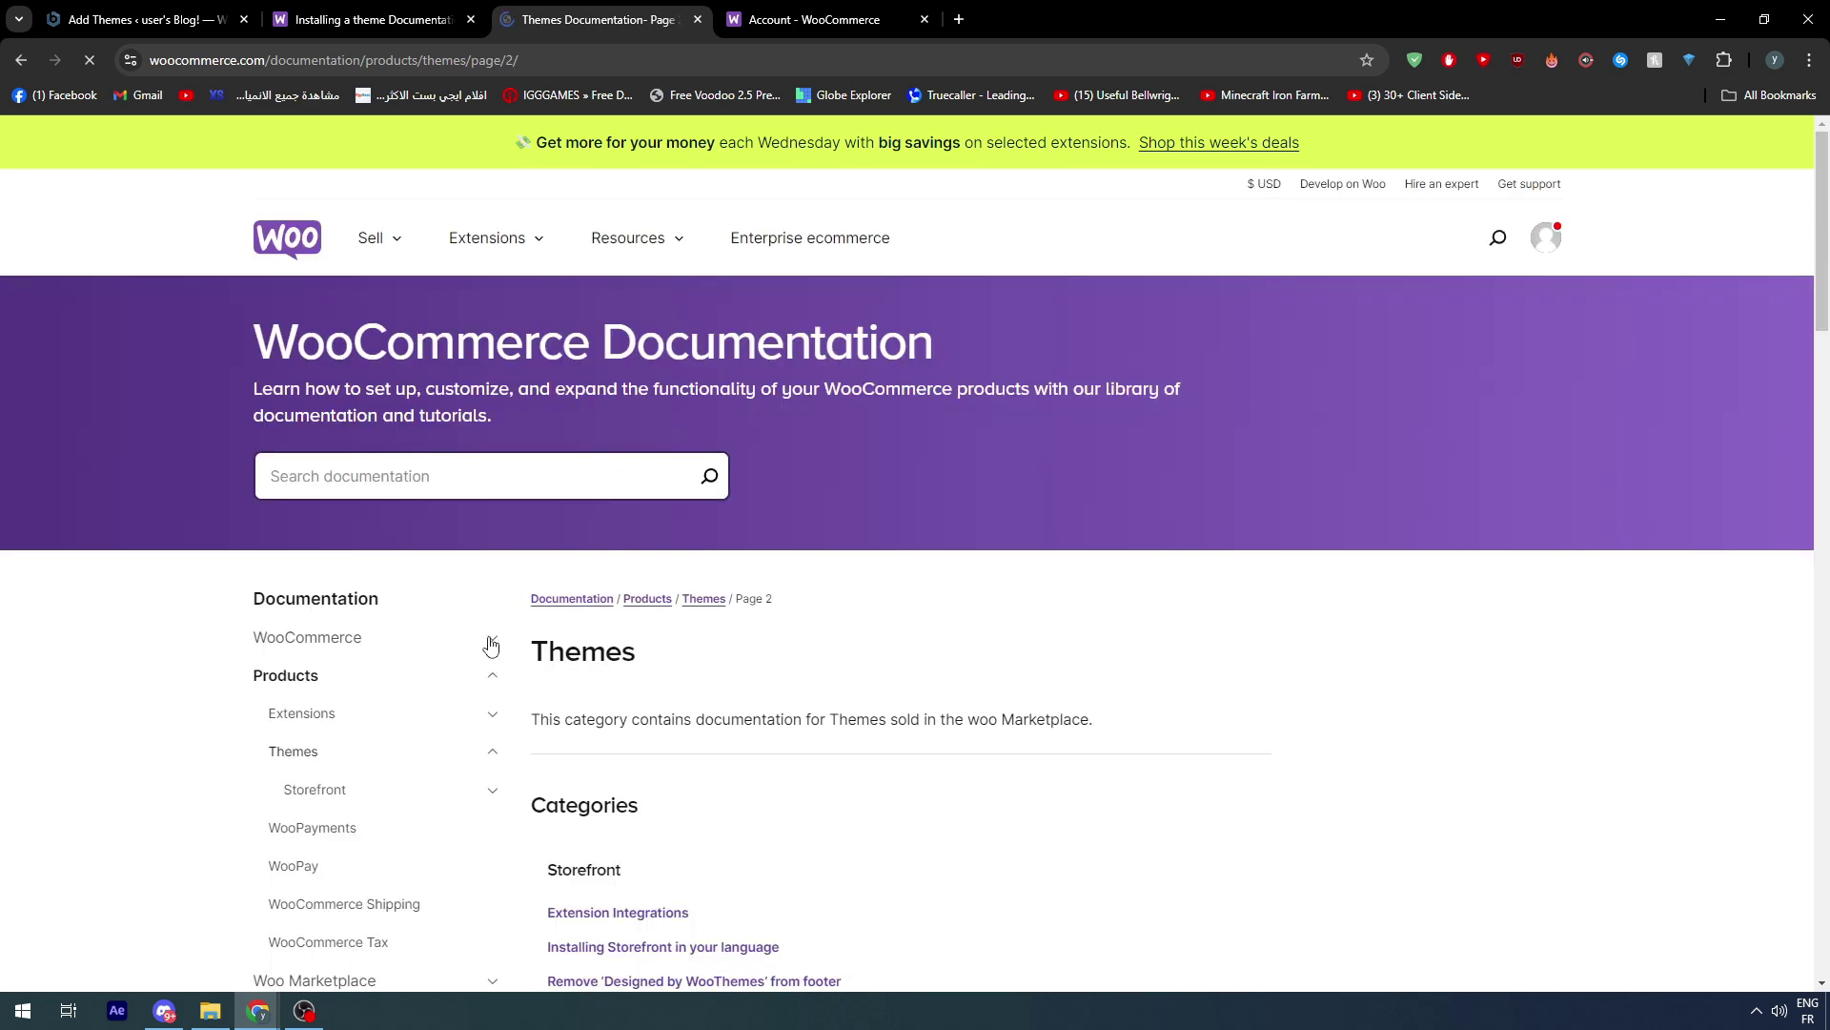
{"action": "scroll", "coordinate": [490, 641], "scroll_direction": "down", "scroll_amount": 3}
{"action": "left_click", "coordinate": [193, 10]}
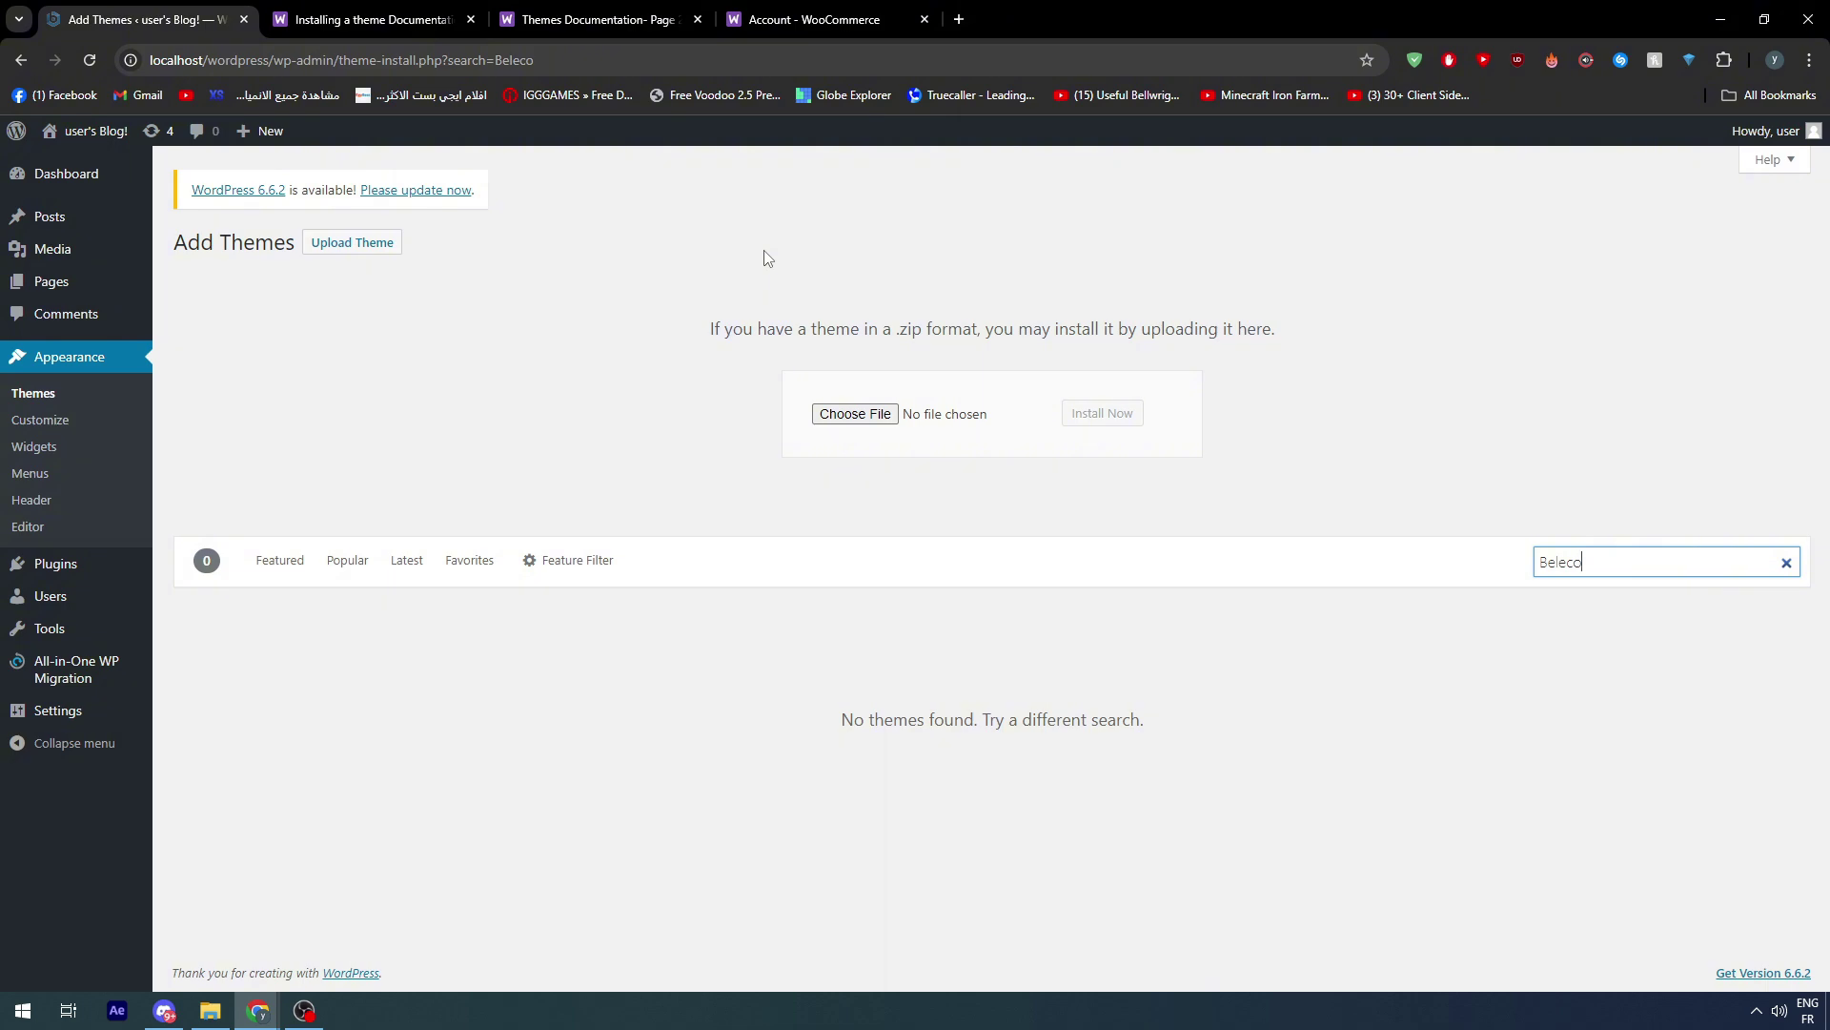
- Recheck the docs tabs, then delete the stray '88' from the 'Beleco88' theme search
{"action": "left_click", "coordinate": [372, 19]}
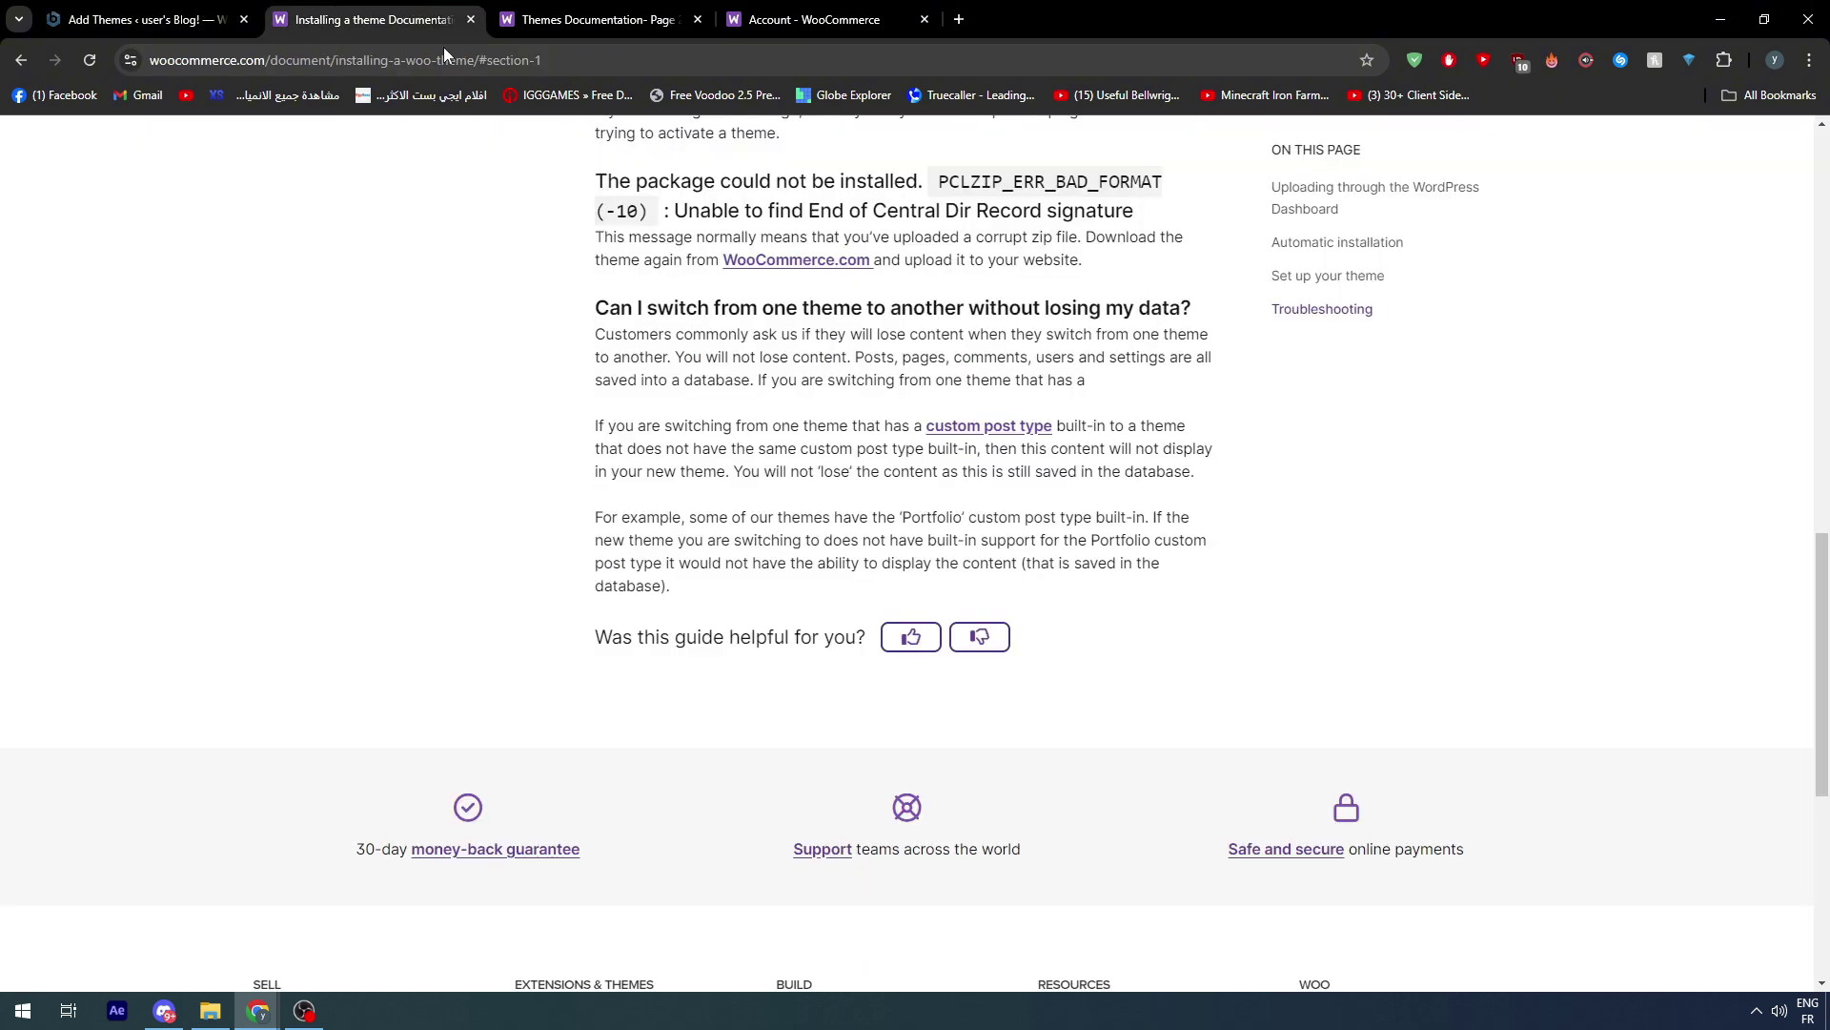
{"action": "left_click", "coordinate": [610, 14]}
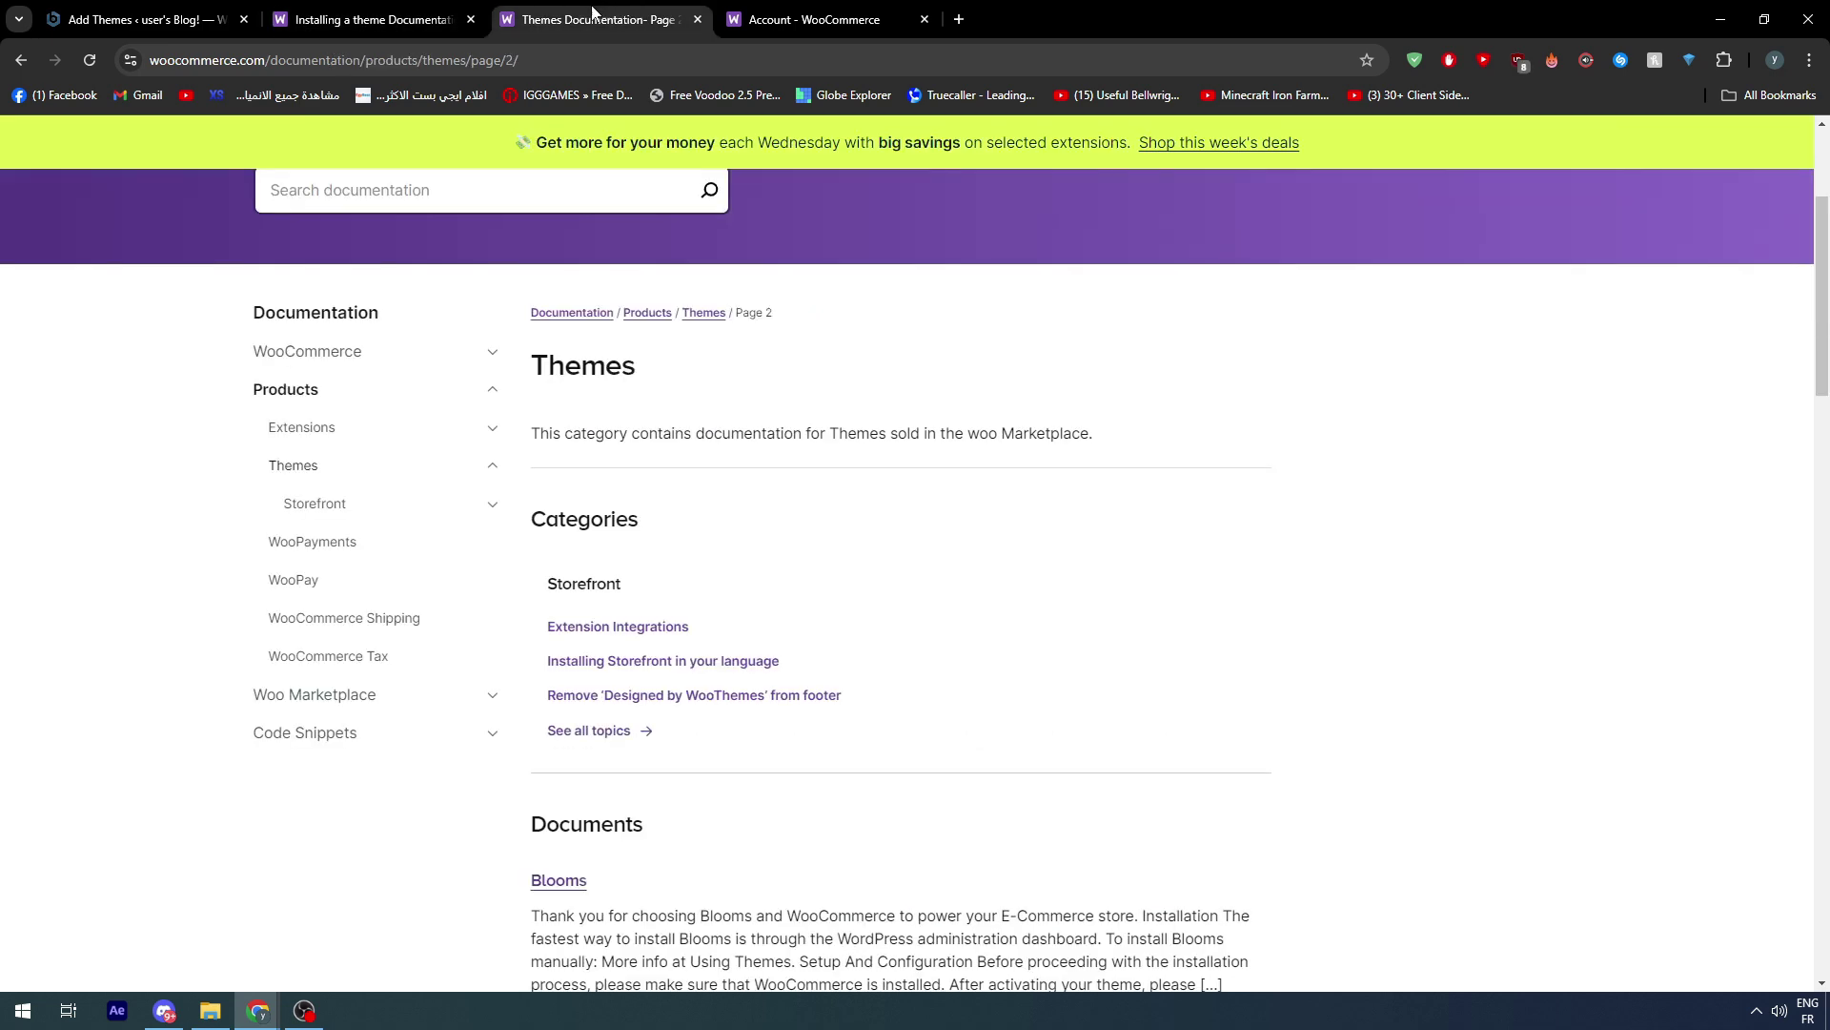
{"action": "scroll", "coordinate": [714, 506], "scroll_direction": "down", "scroll_amount": 6}
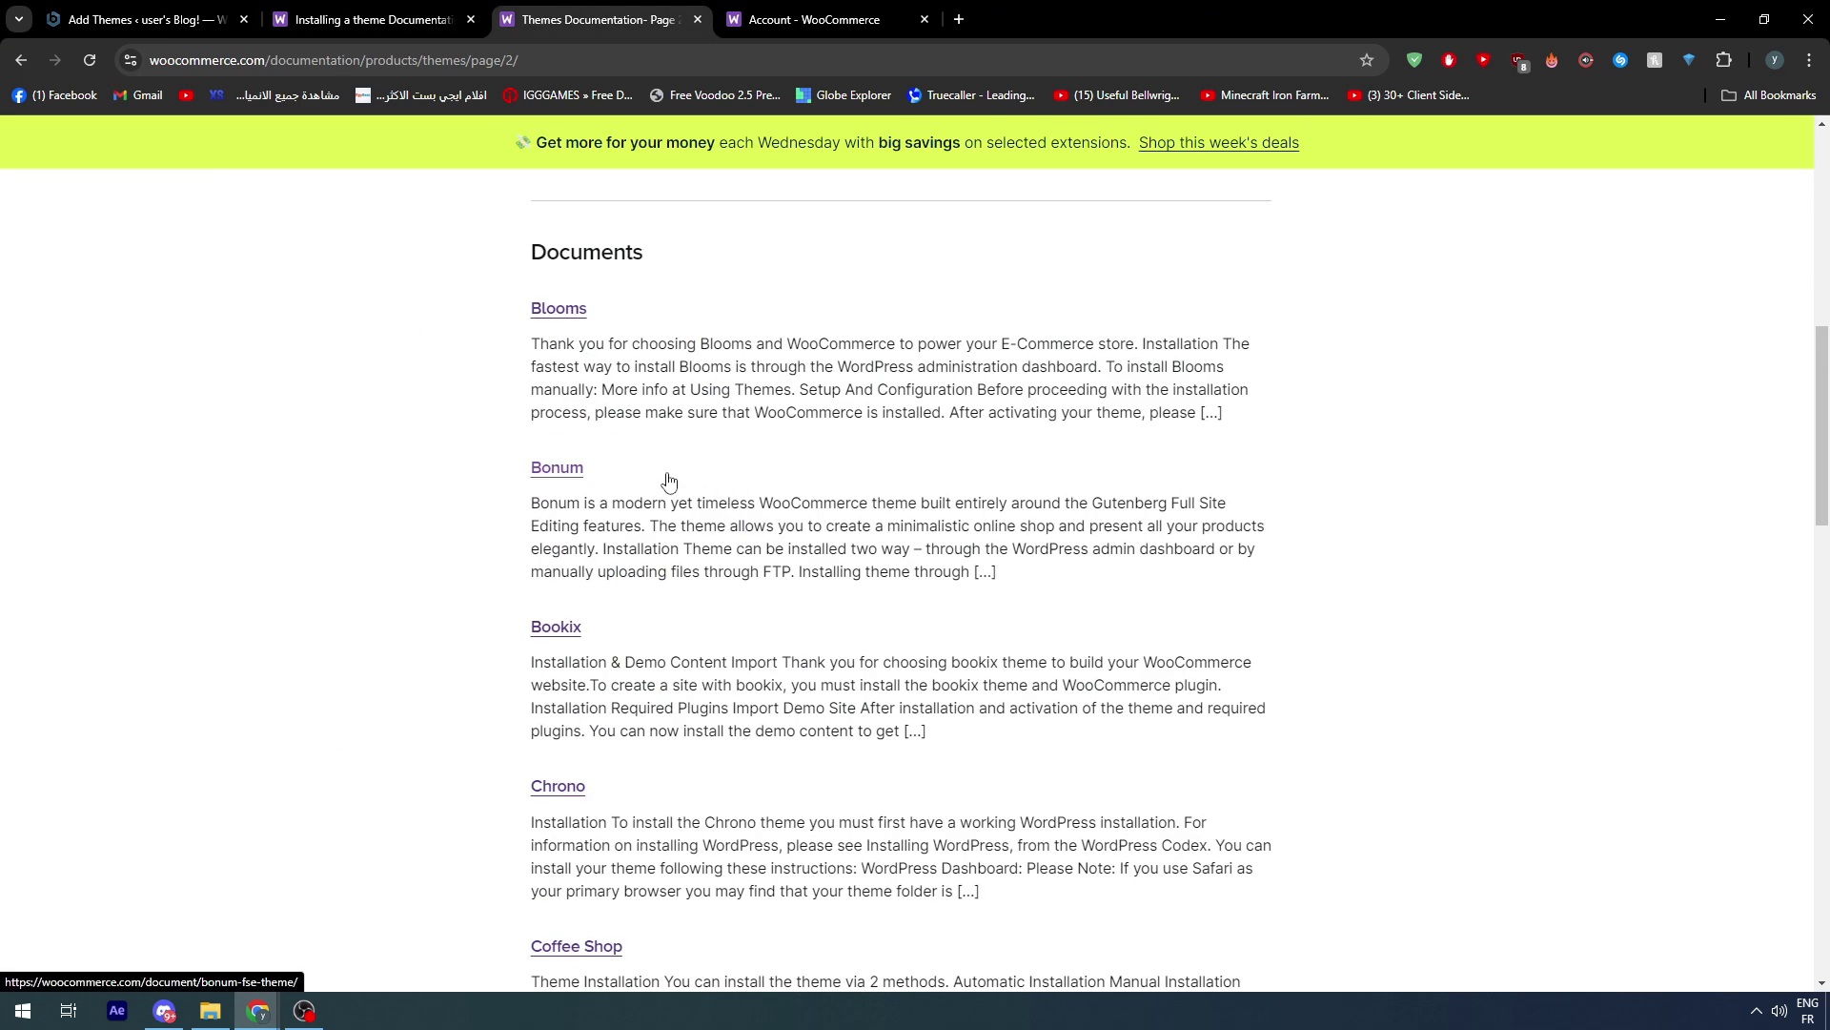
{"action": "key", "text": "ctrl+1"}
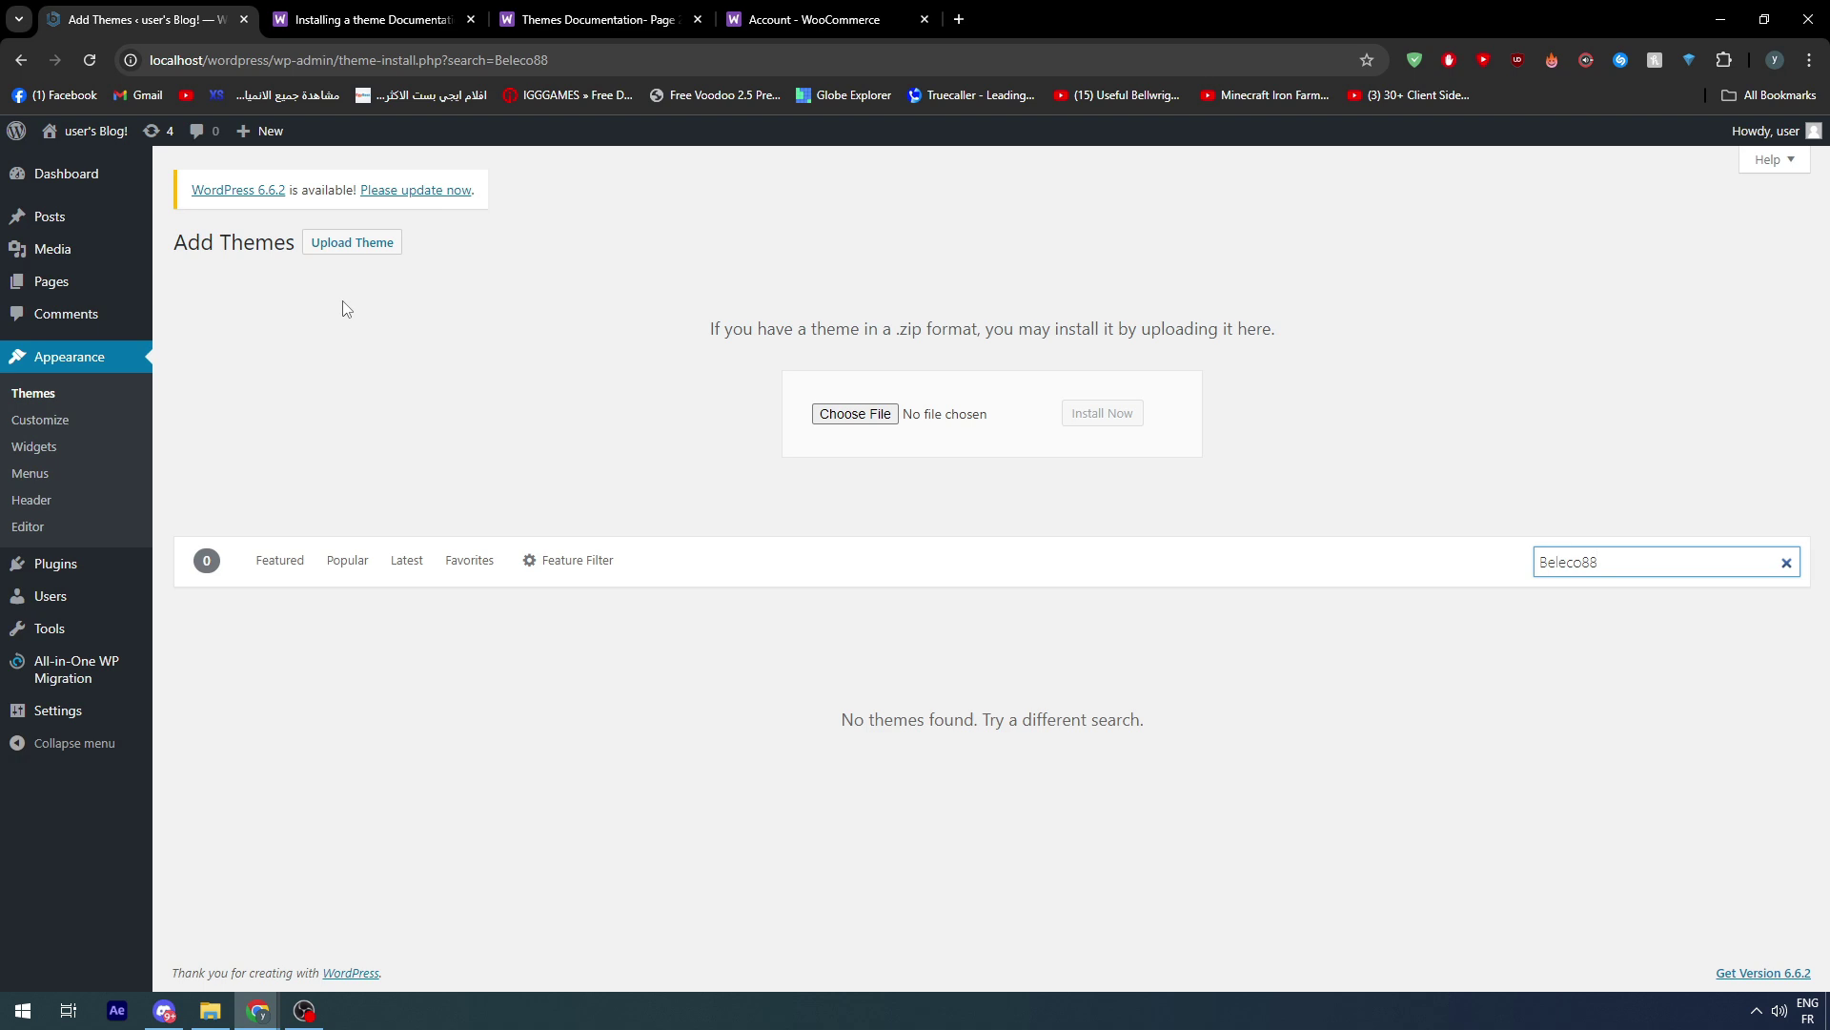
{"action": "key", "text": "BackSpace"}
{"action": "key", "text": "BackSpace"}
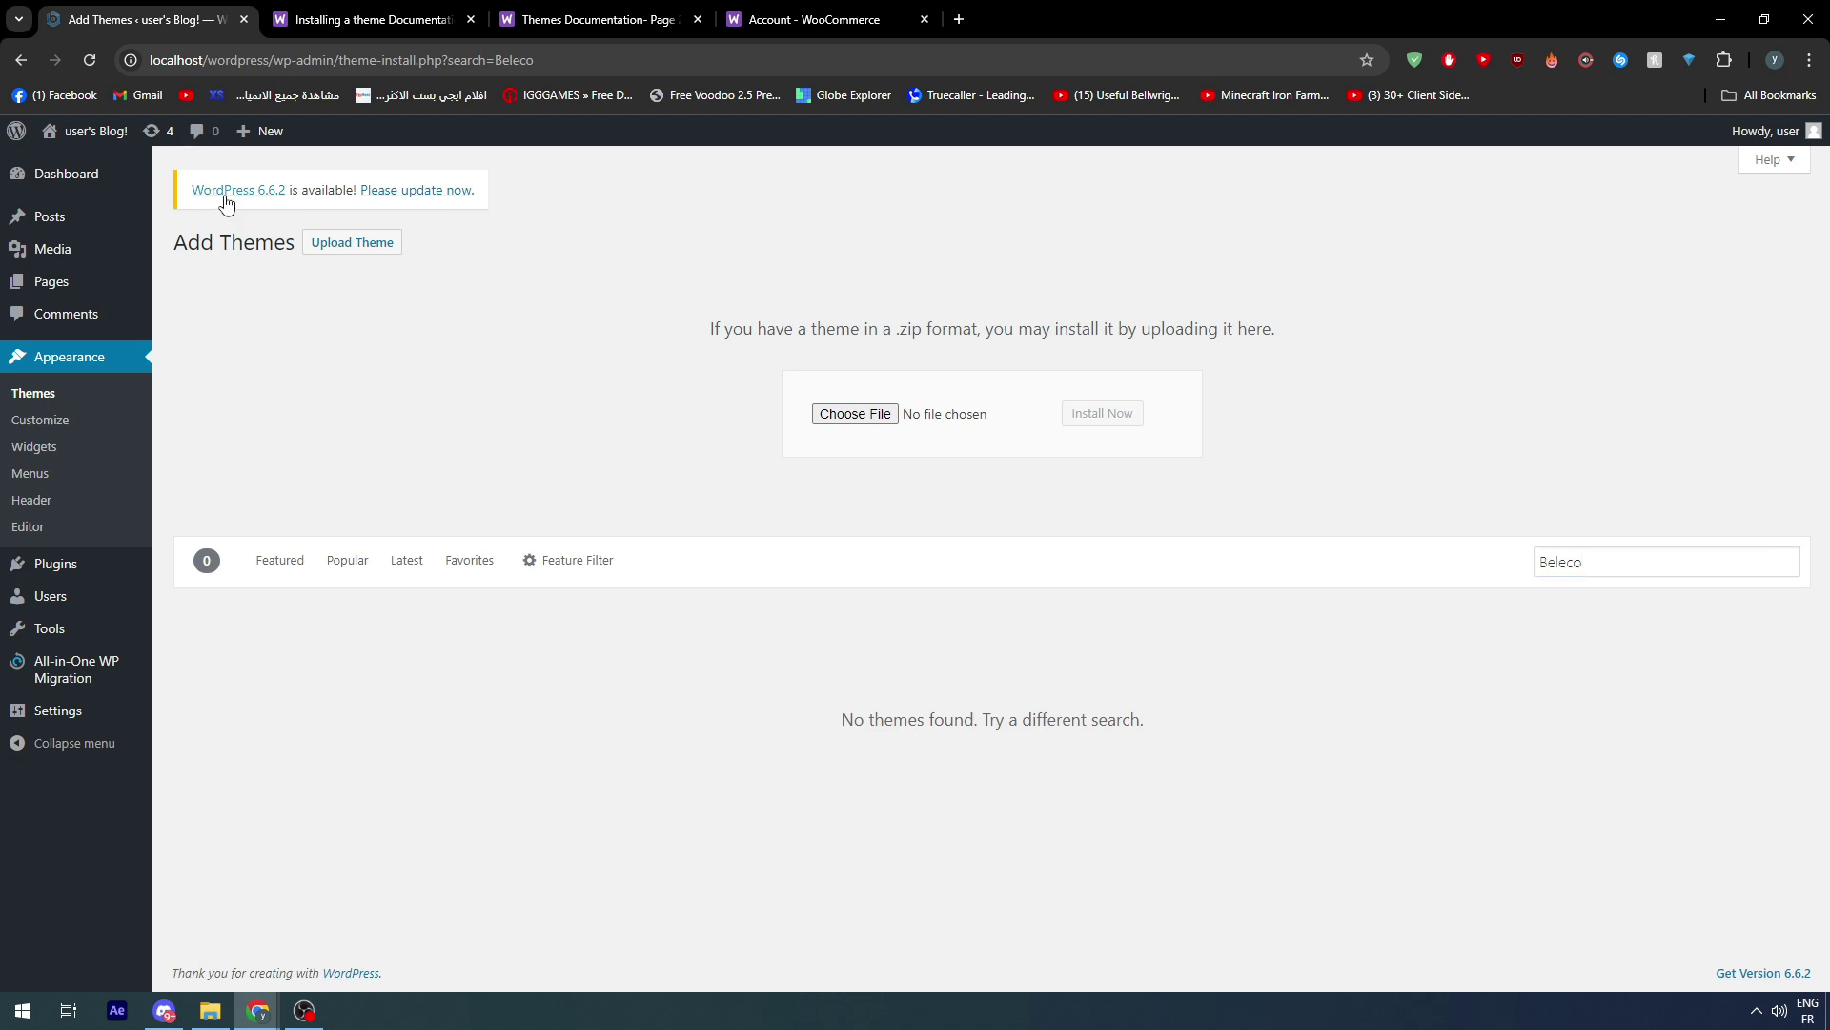
- Open the WordPress 6.6.2 release details on the Codex, then return to Add Themes
{"action": "left_click", "coordinate": [229, 194], "text": "ctrl"}
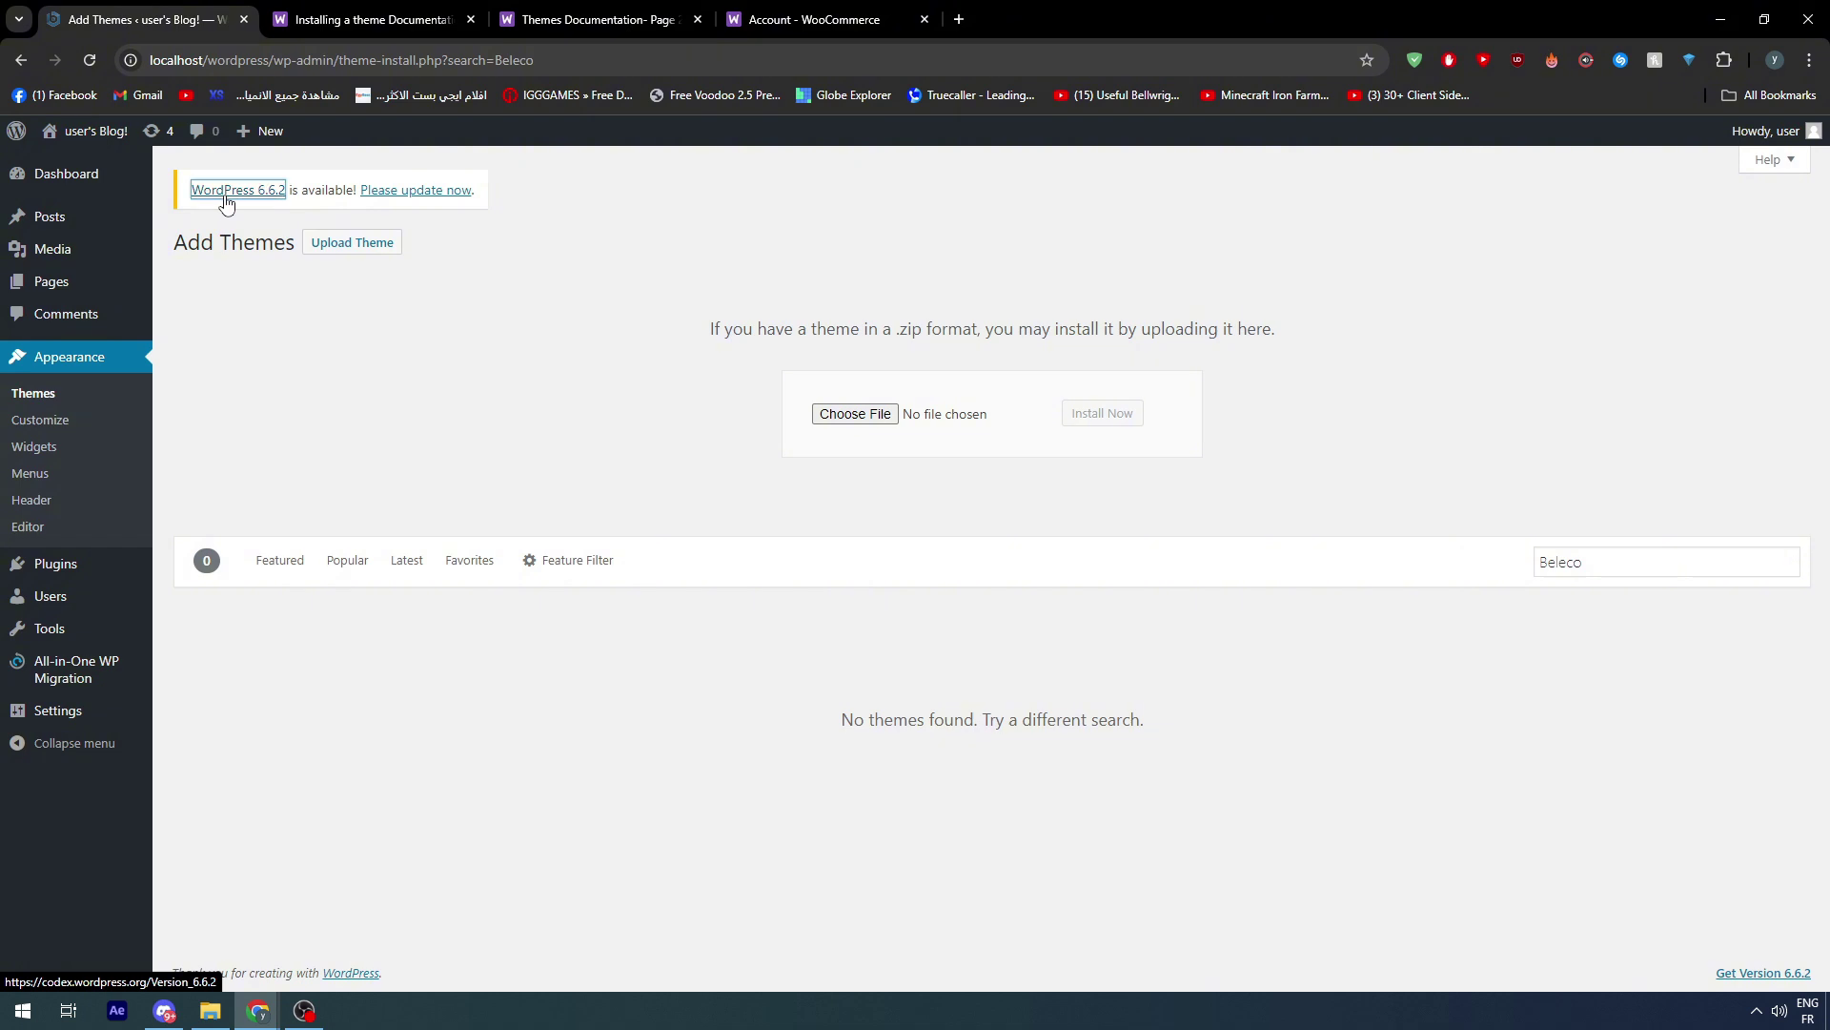
{"action": "left_click", "coordinate": [352, 11]}
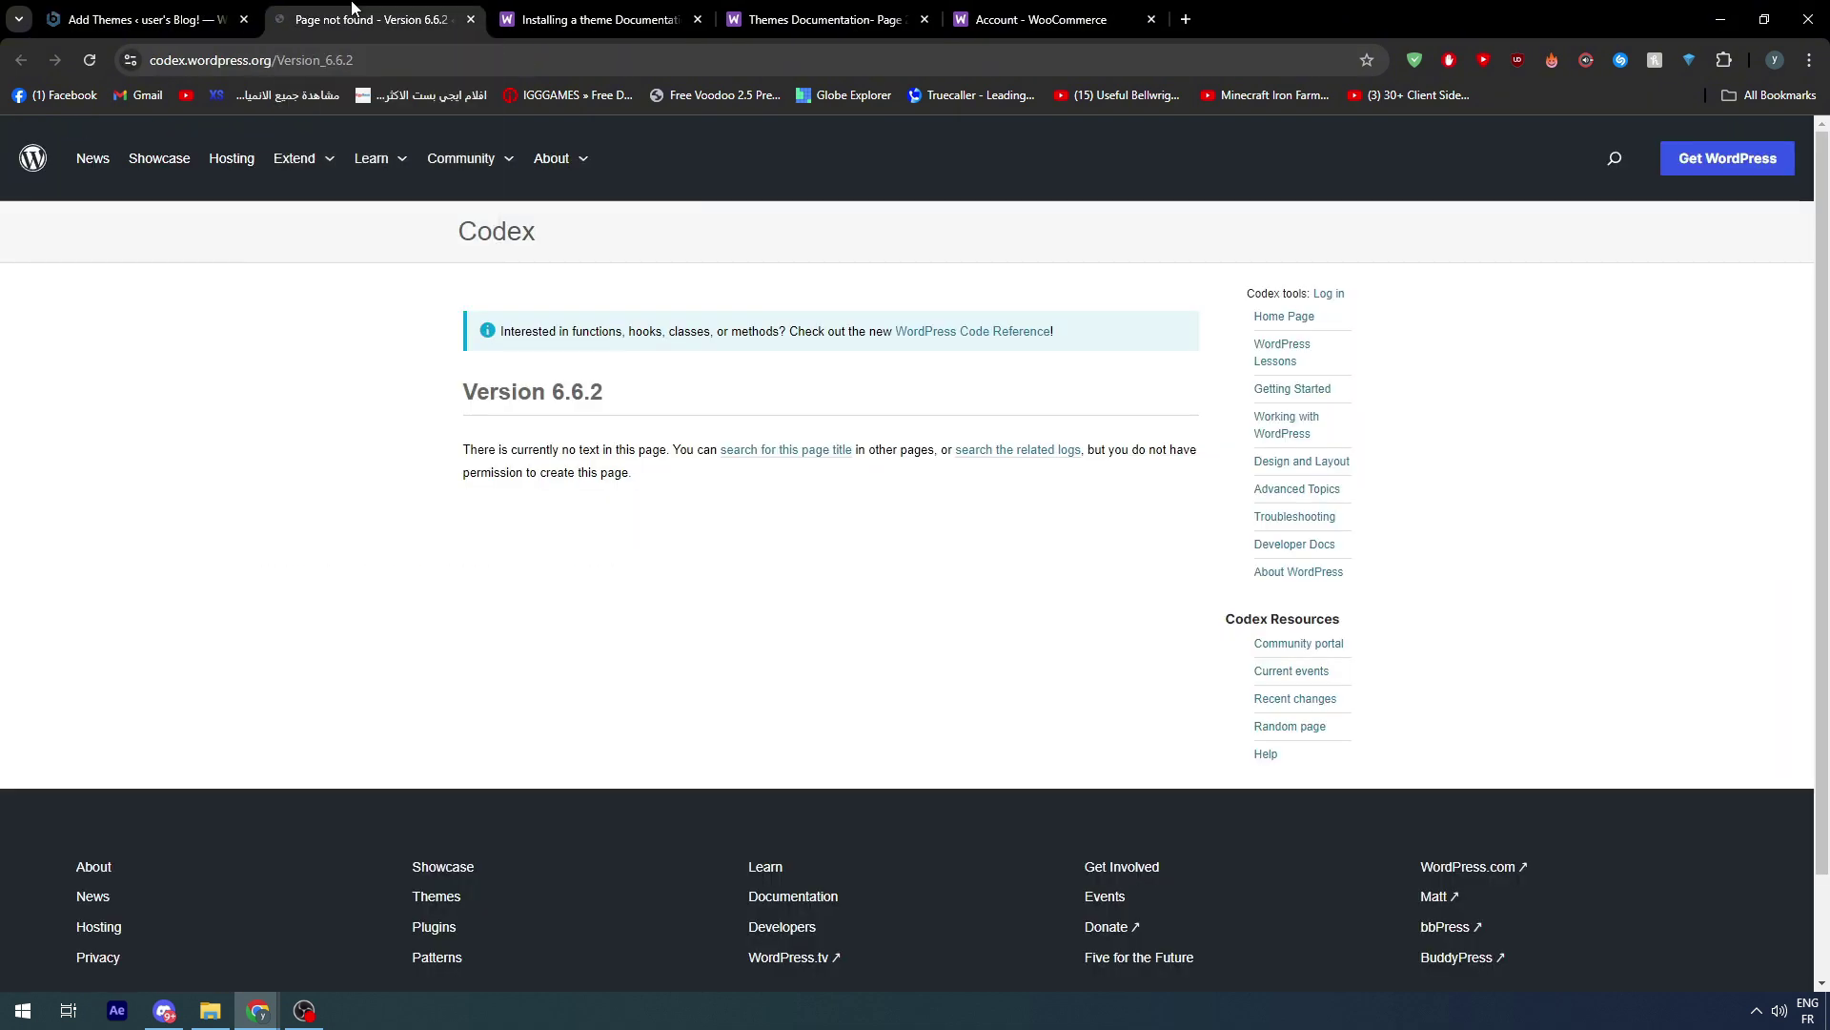
{"action": "key", "text": "ctrl+shift+Tab"}
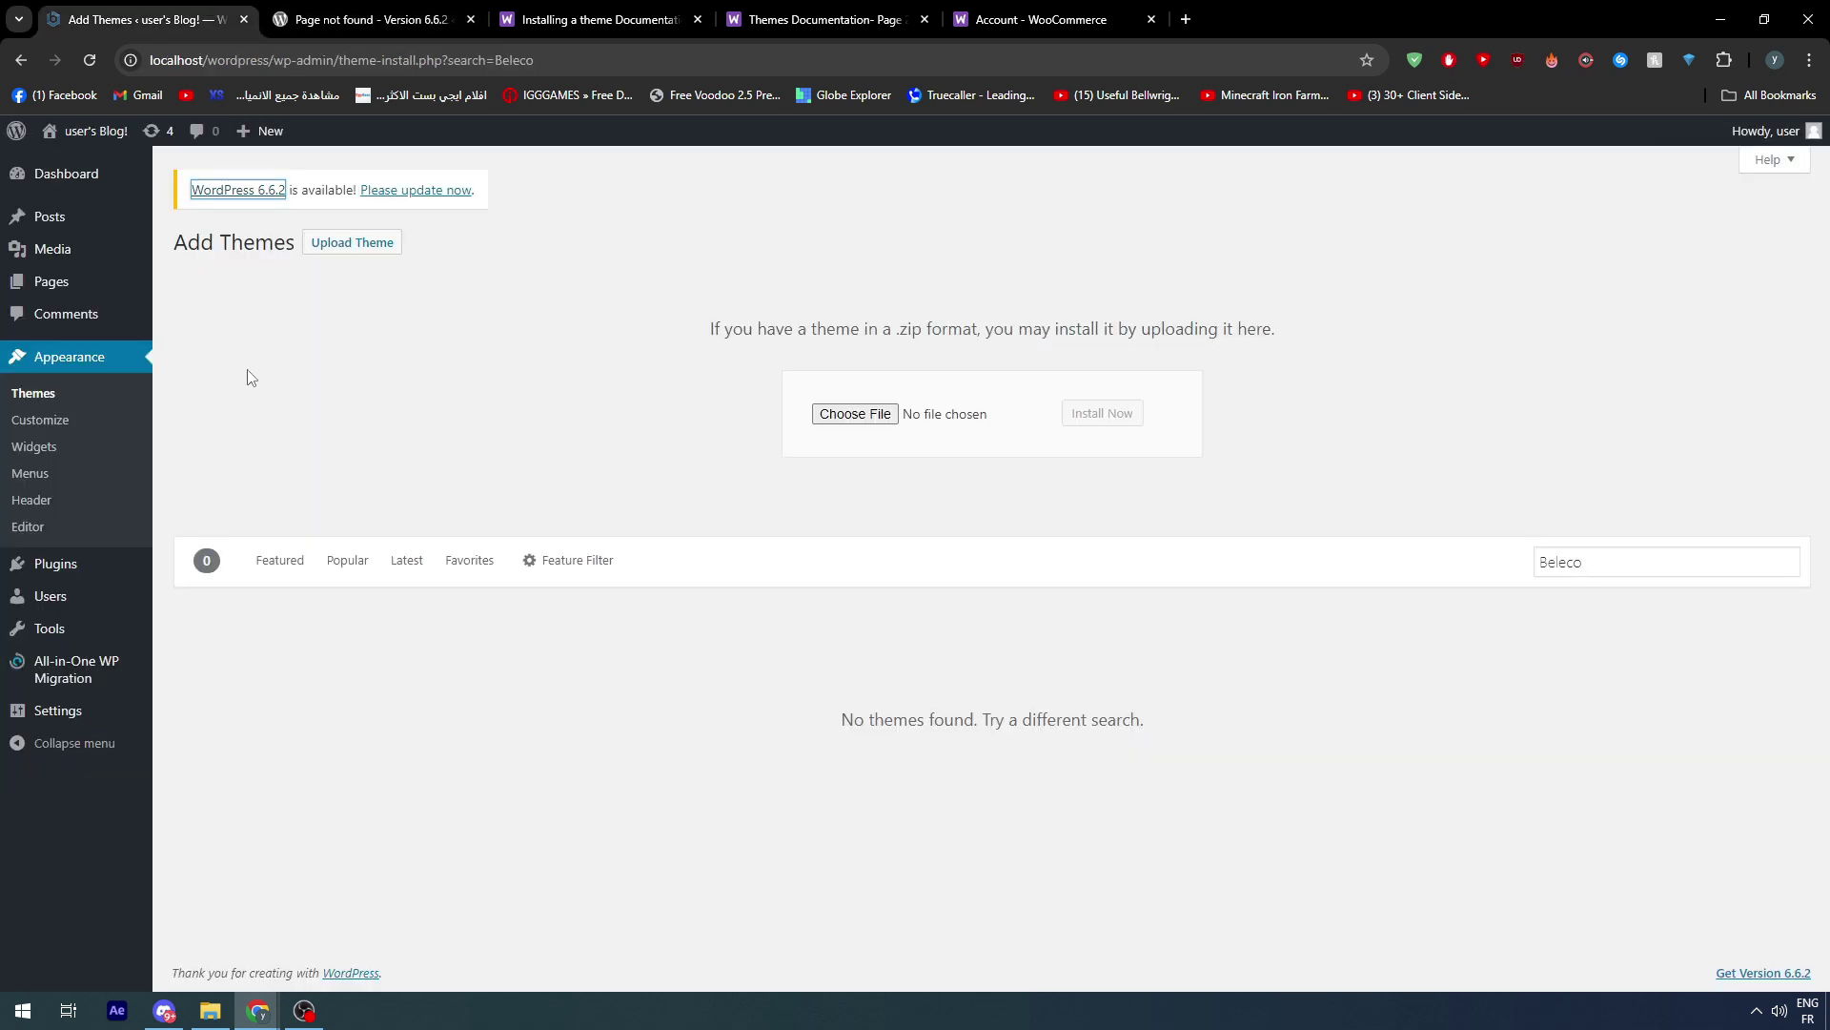
{"action": "mouse_move", "coordinate": [34, 172]}
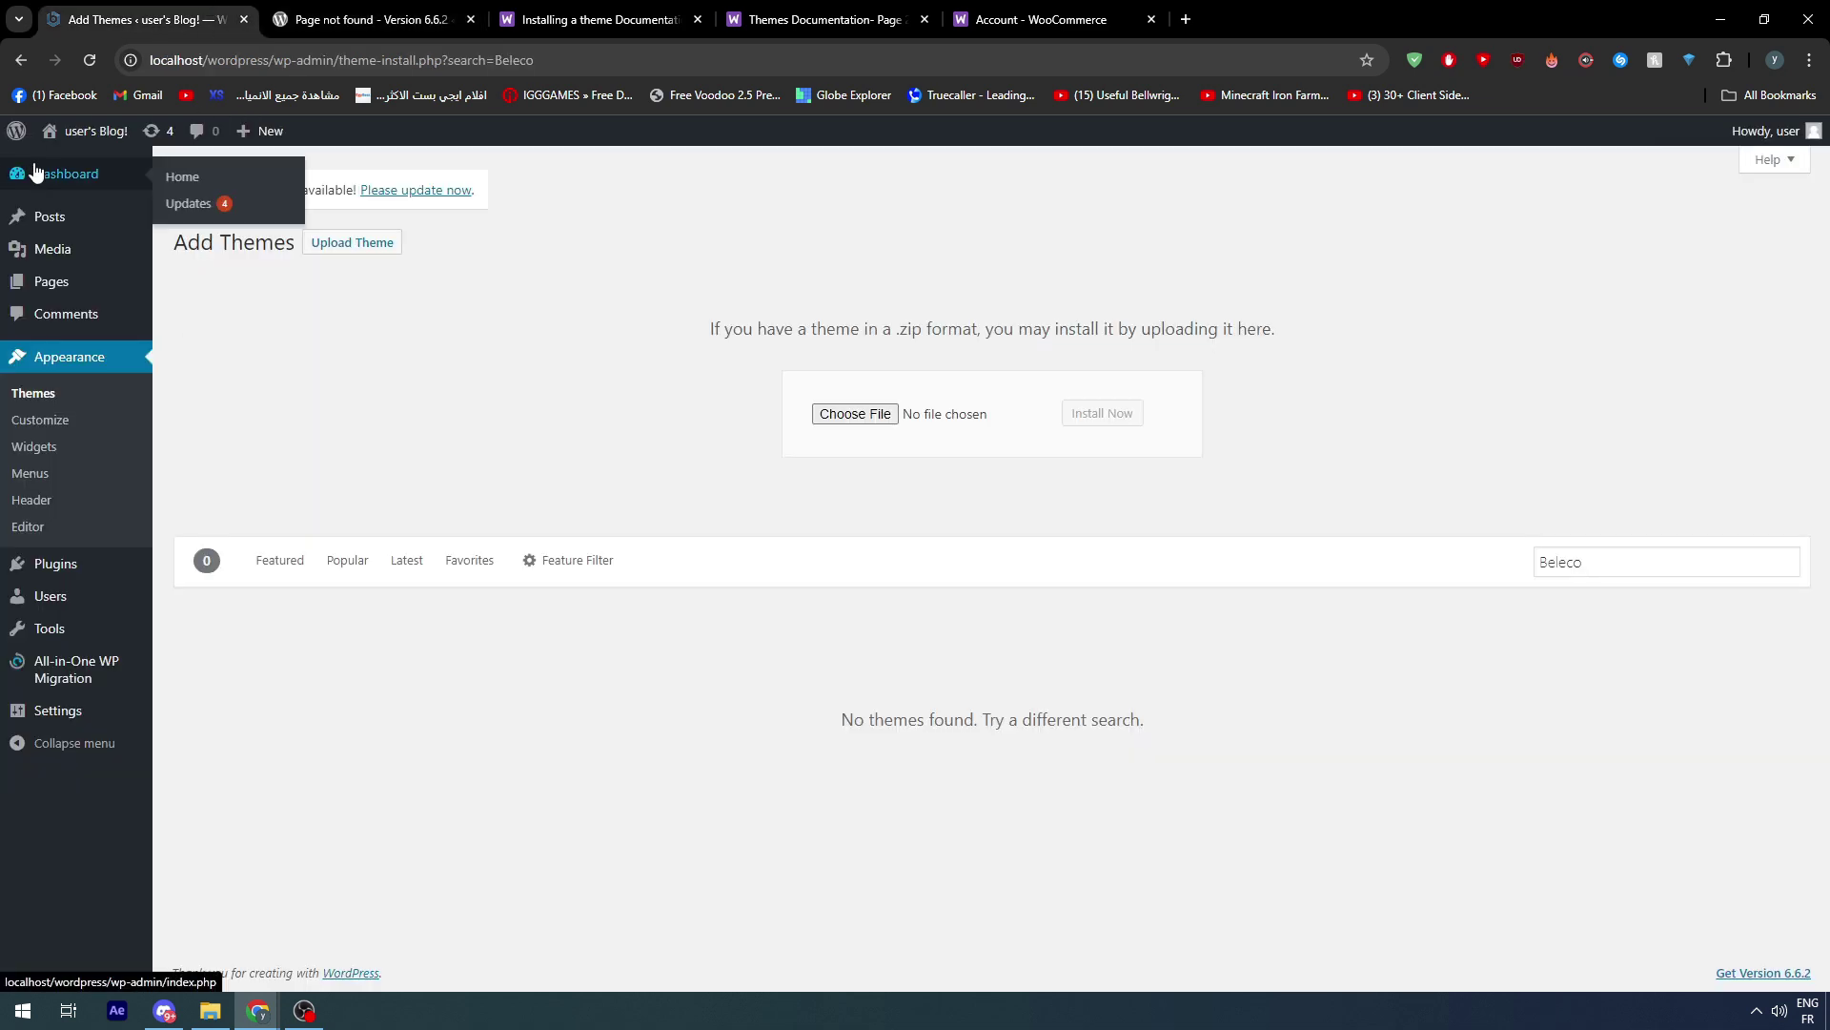
{"action": "mouse_move", "coordinate": [143, 574]}
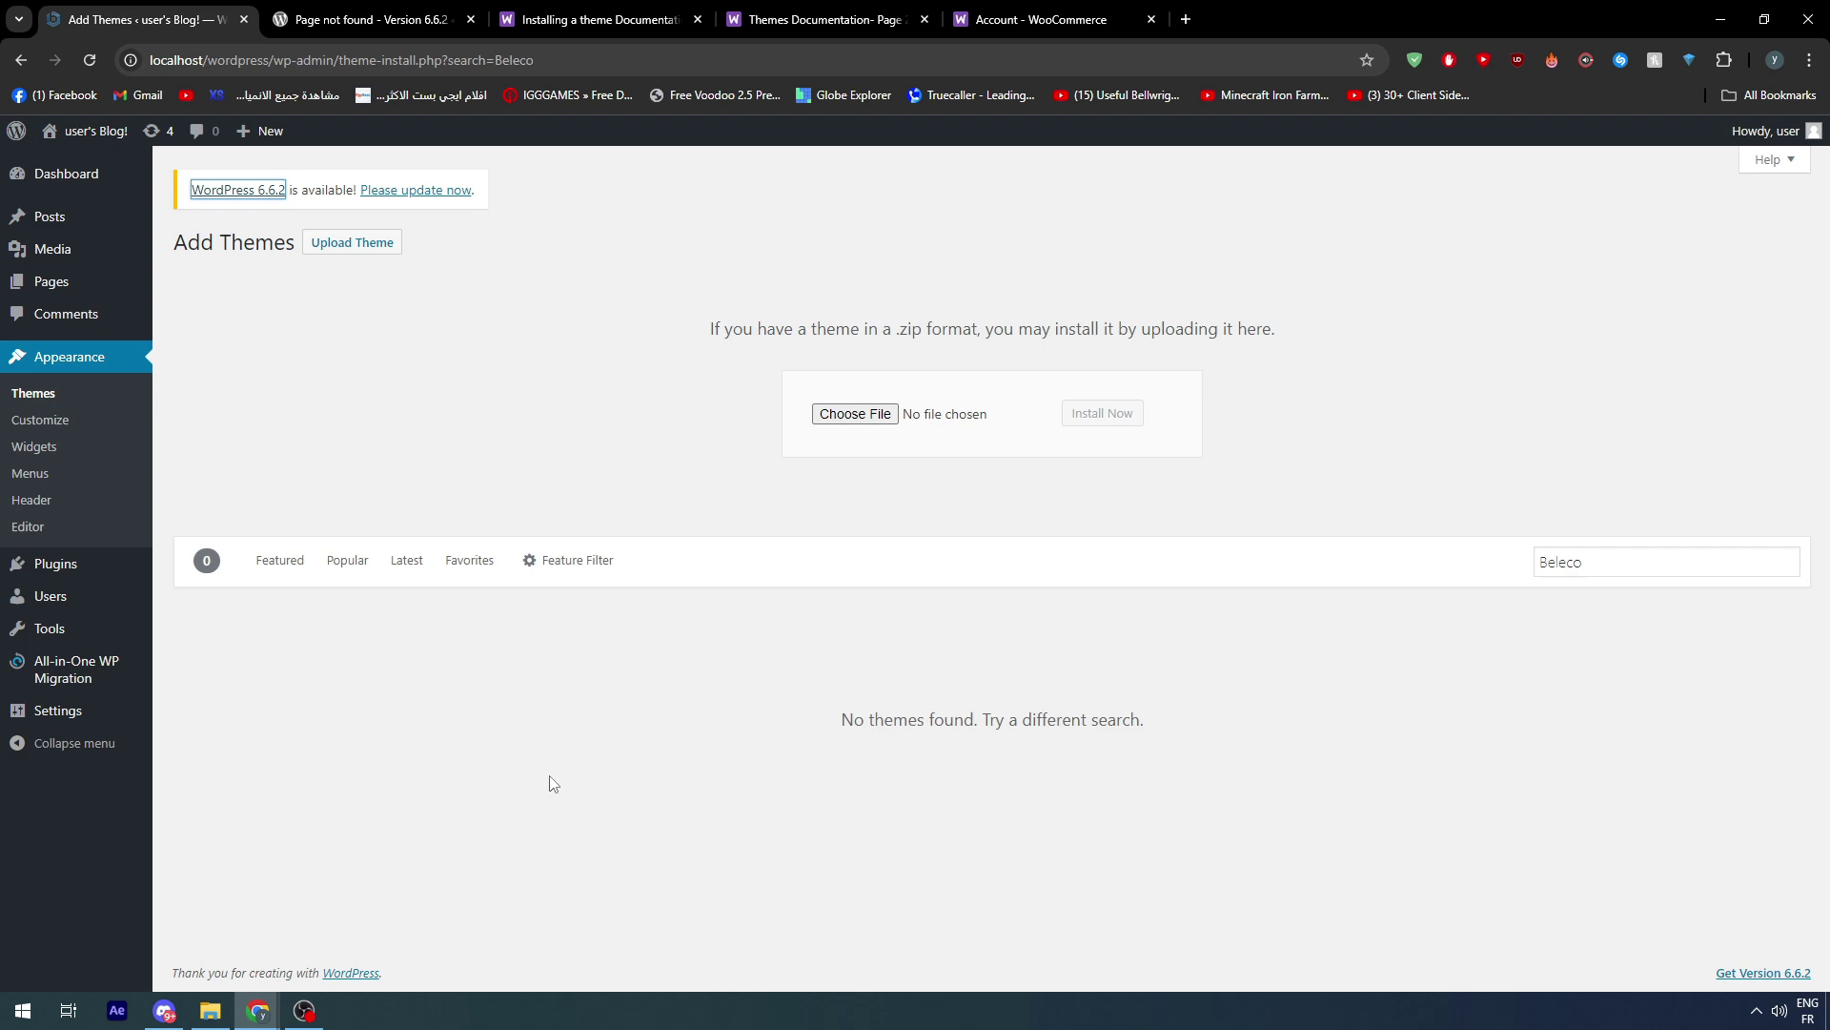
- Cycle through the themes documentation, 'Installing a theme' guide and Add Themes tabs, ending on the guide
{"action": "left_click", "coordinate": [877, 13]}
{"action": "left_click", "coordinate": [634, 12]}
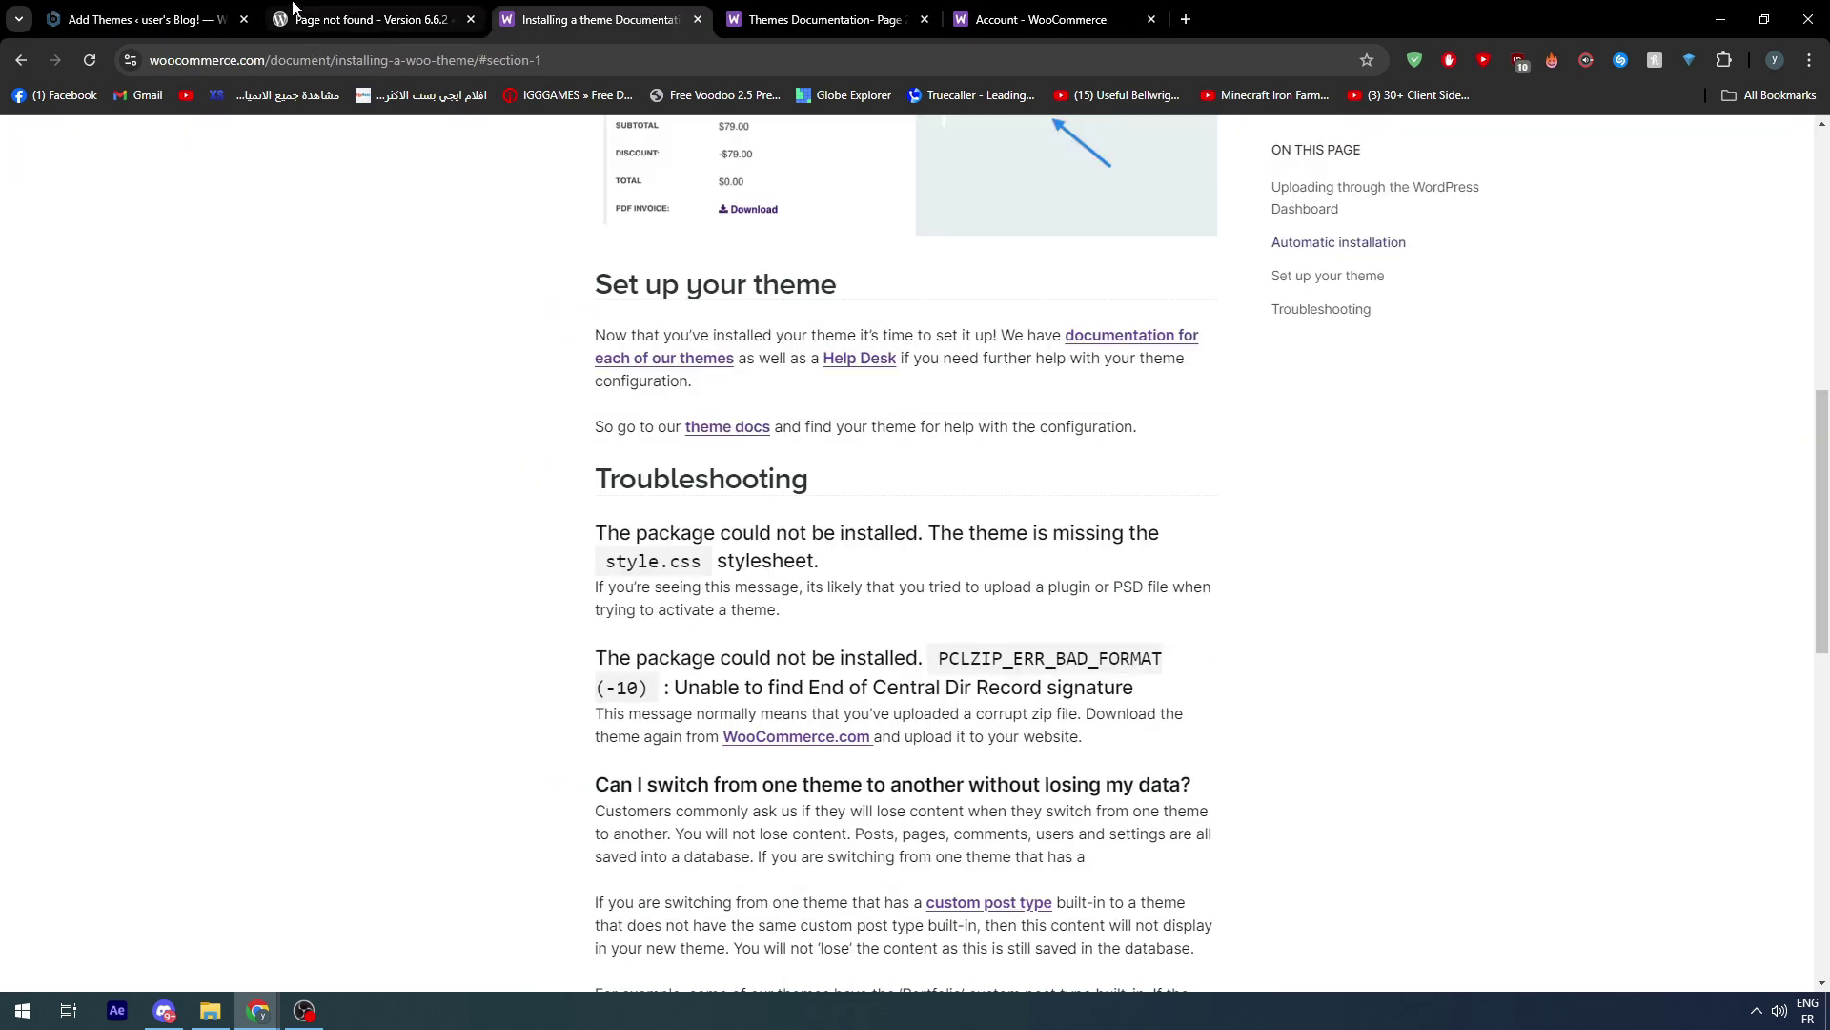
{"action": "left_click", "coordinate": [143, 18]}
{"action": "mouse_move", "coordinate": [85, 217]}
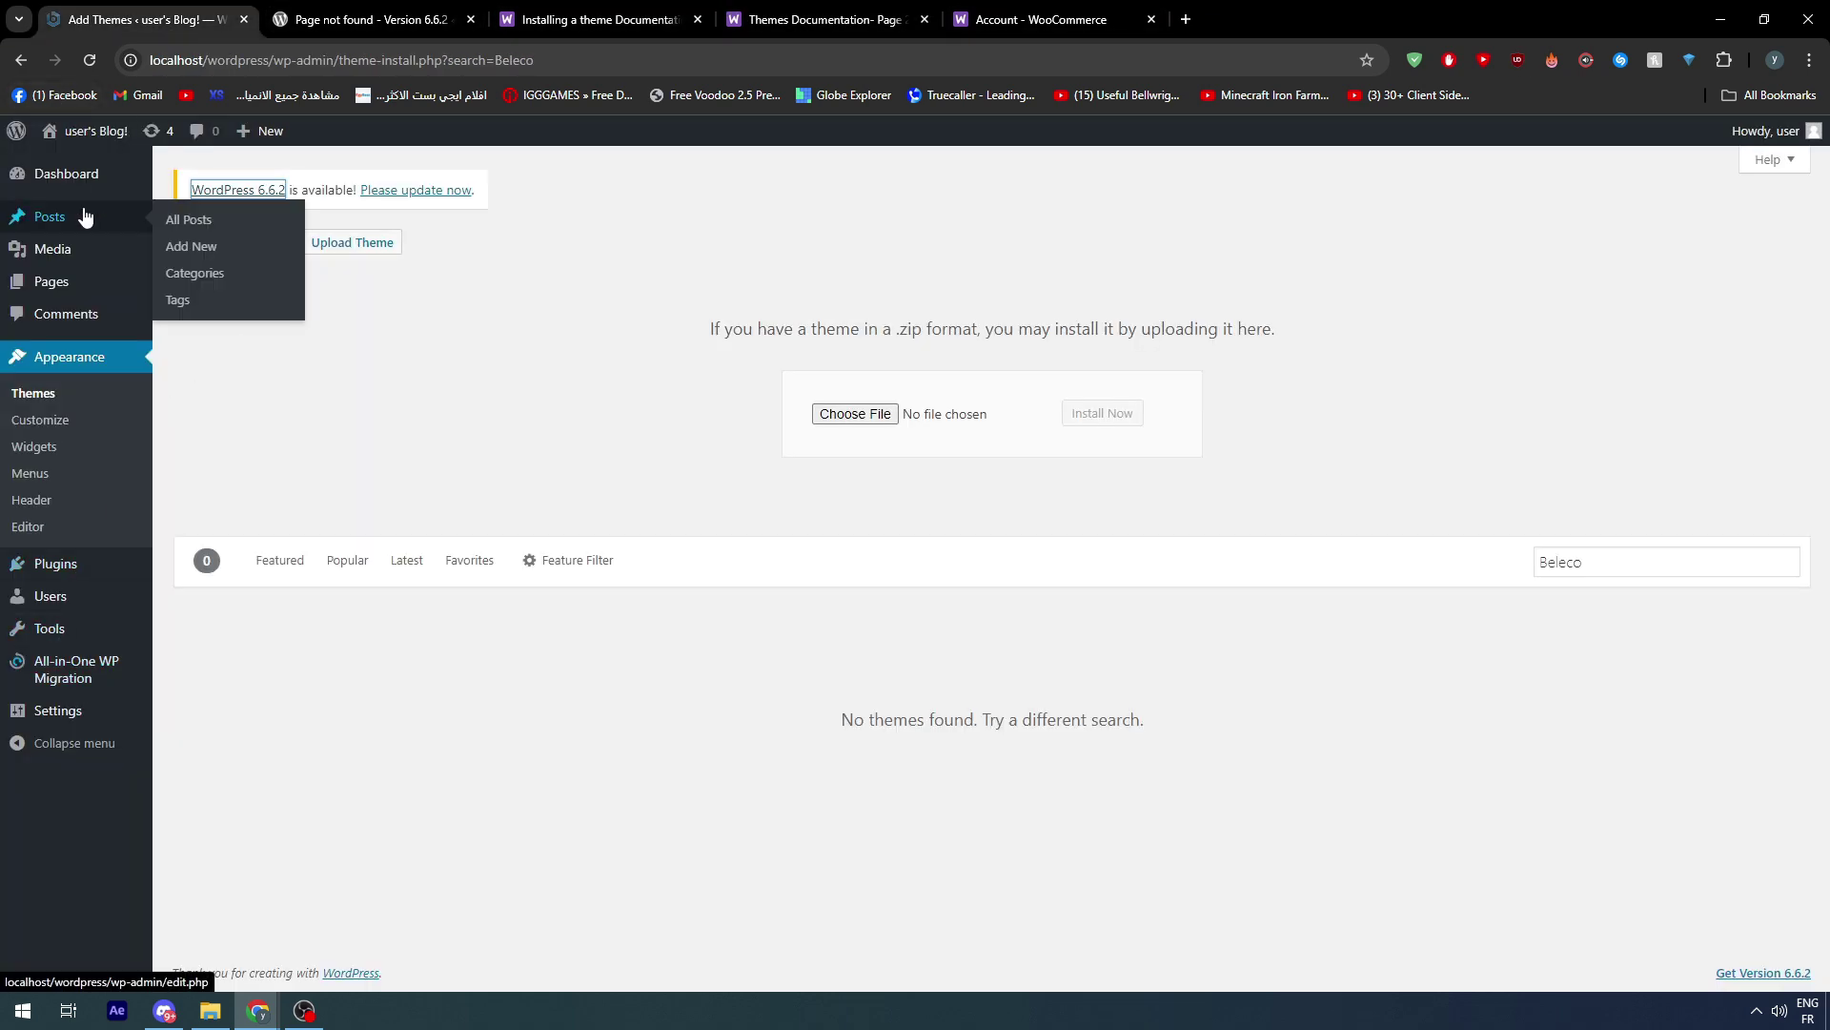
{"action": "left_click", "coordinate": [572, 20]}
- Scroll Themes Documentation page 2 down to Drinkify and open its theme documentation
{"action": "left_click", "coordinate": [781, 17]}
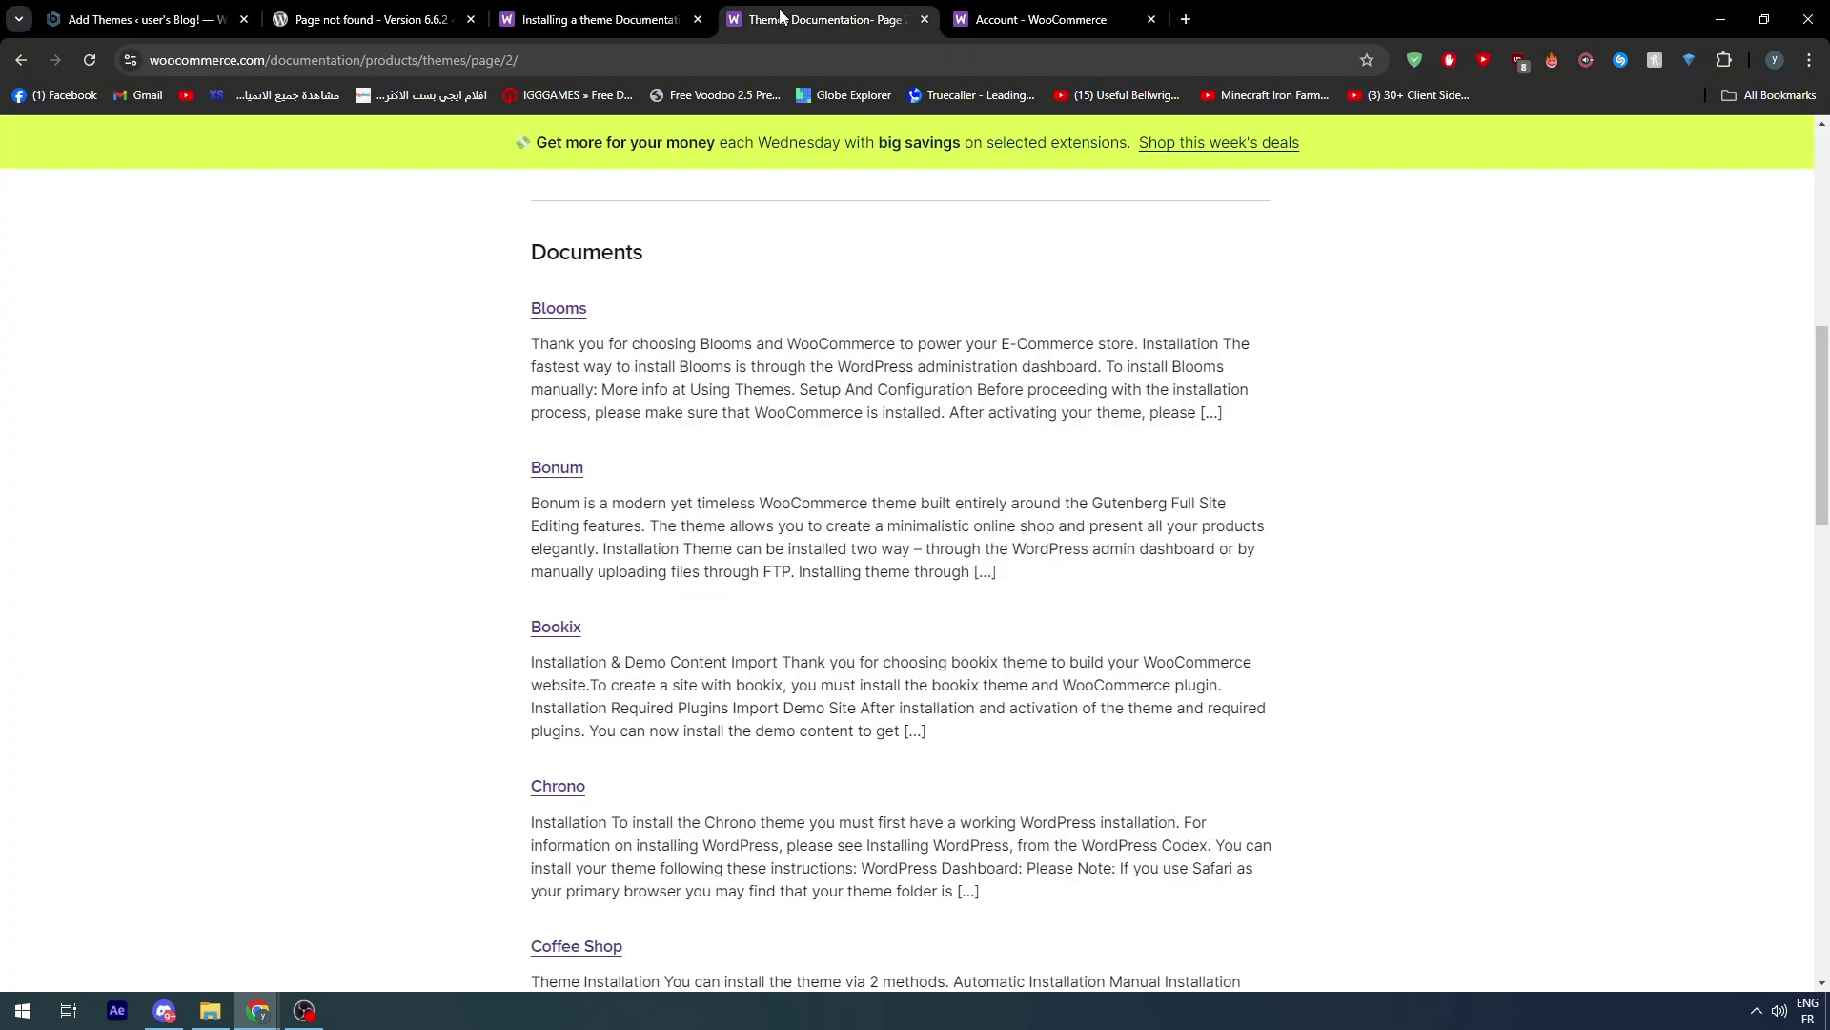
{"action": "scroll", "coordinate": [556, 279], "scroll_direction": "down", "scroll_amount": 3}
{"action": "scroll", "coordinate": [735, 310], "scroll_direction": "up", "scroll_amount": 8}
{"action": "scroll", "coordinate": [589, 361], "scroll_direction": "down", "scroll_amount": 4}
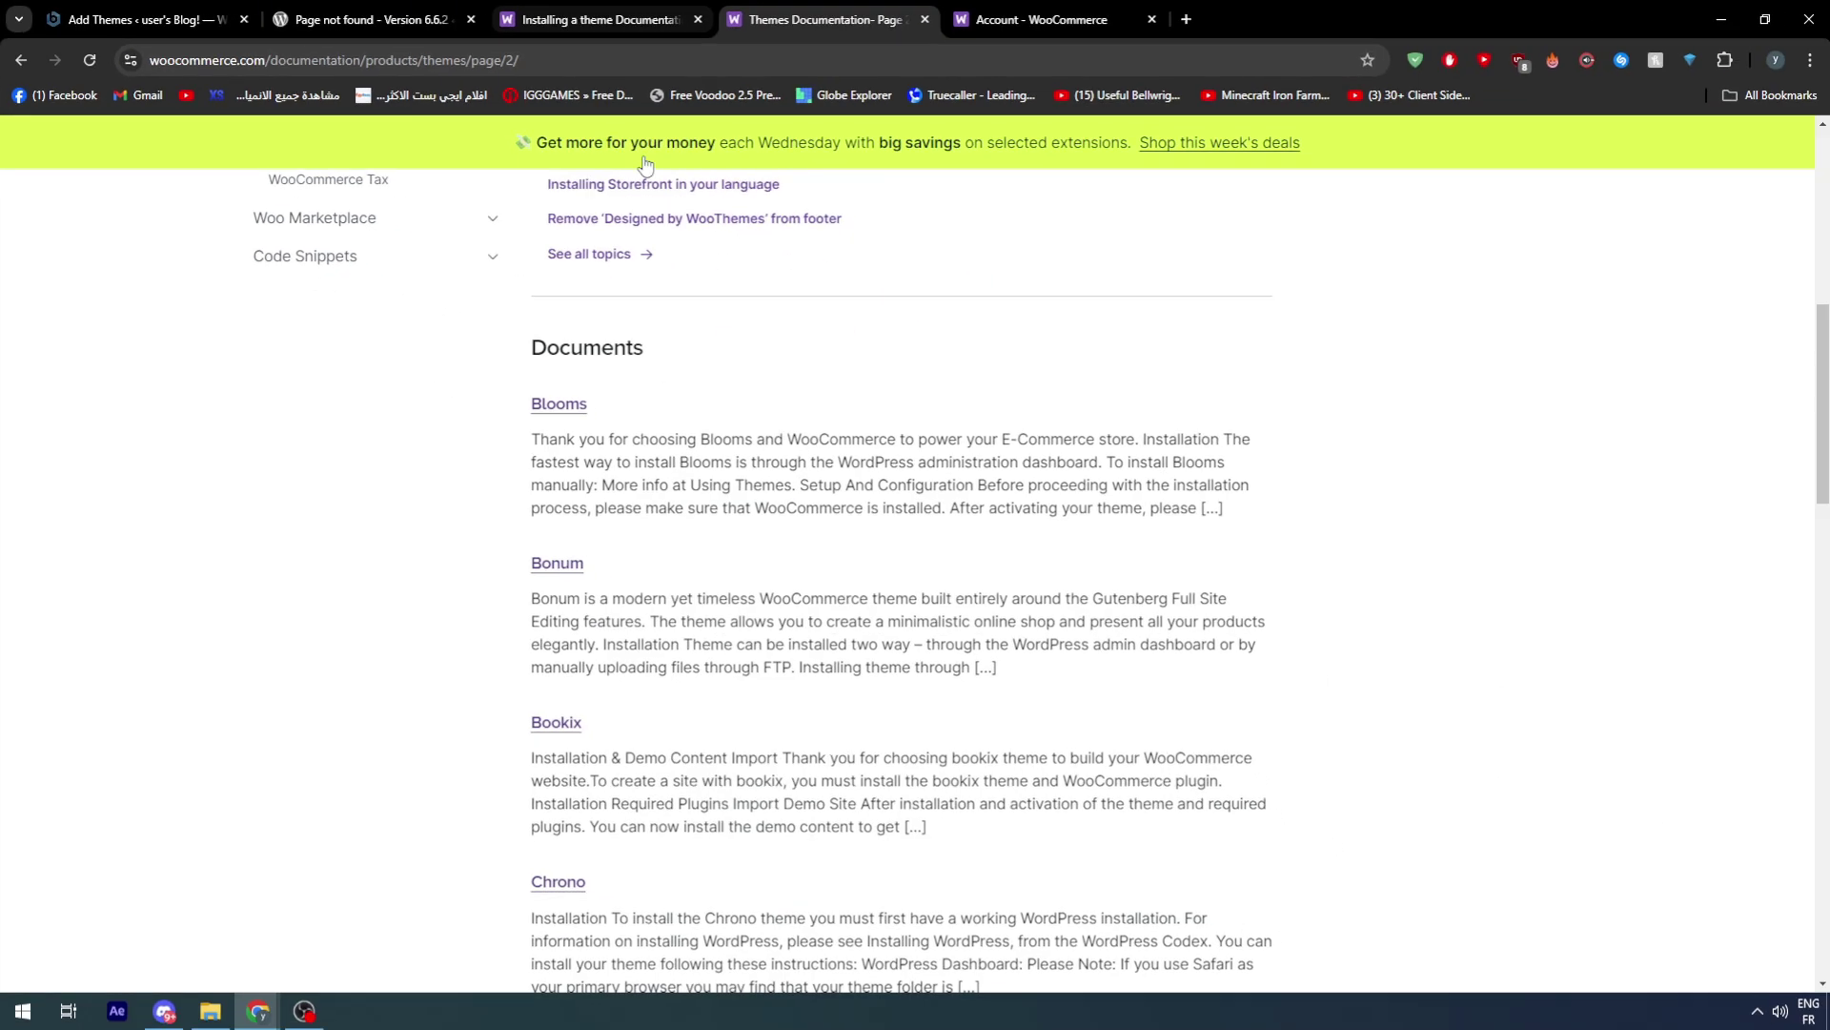
{"action": "scroll", "coordinate": [1277, 581], "scroll_direction": "down", "scroll_amount": 15}
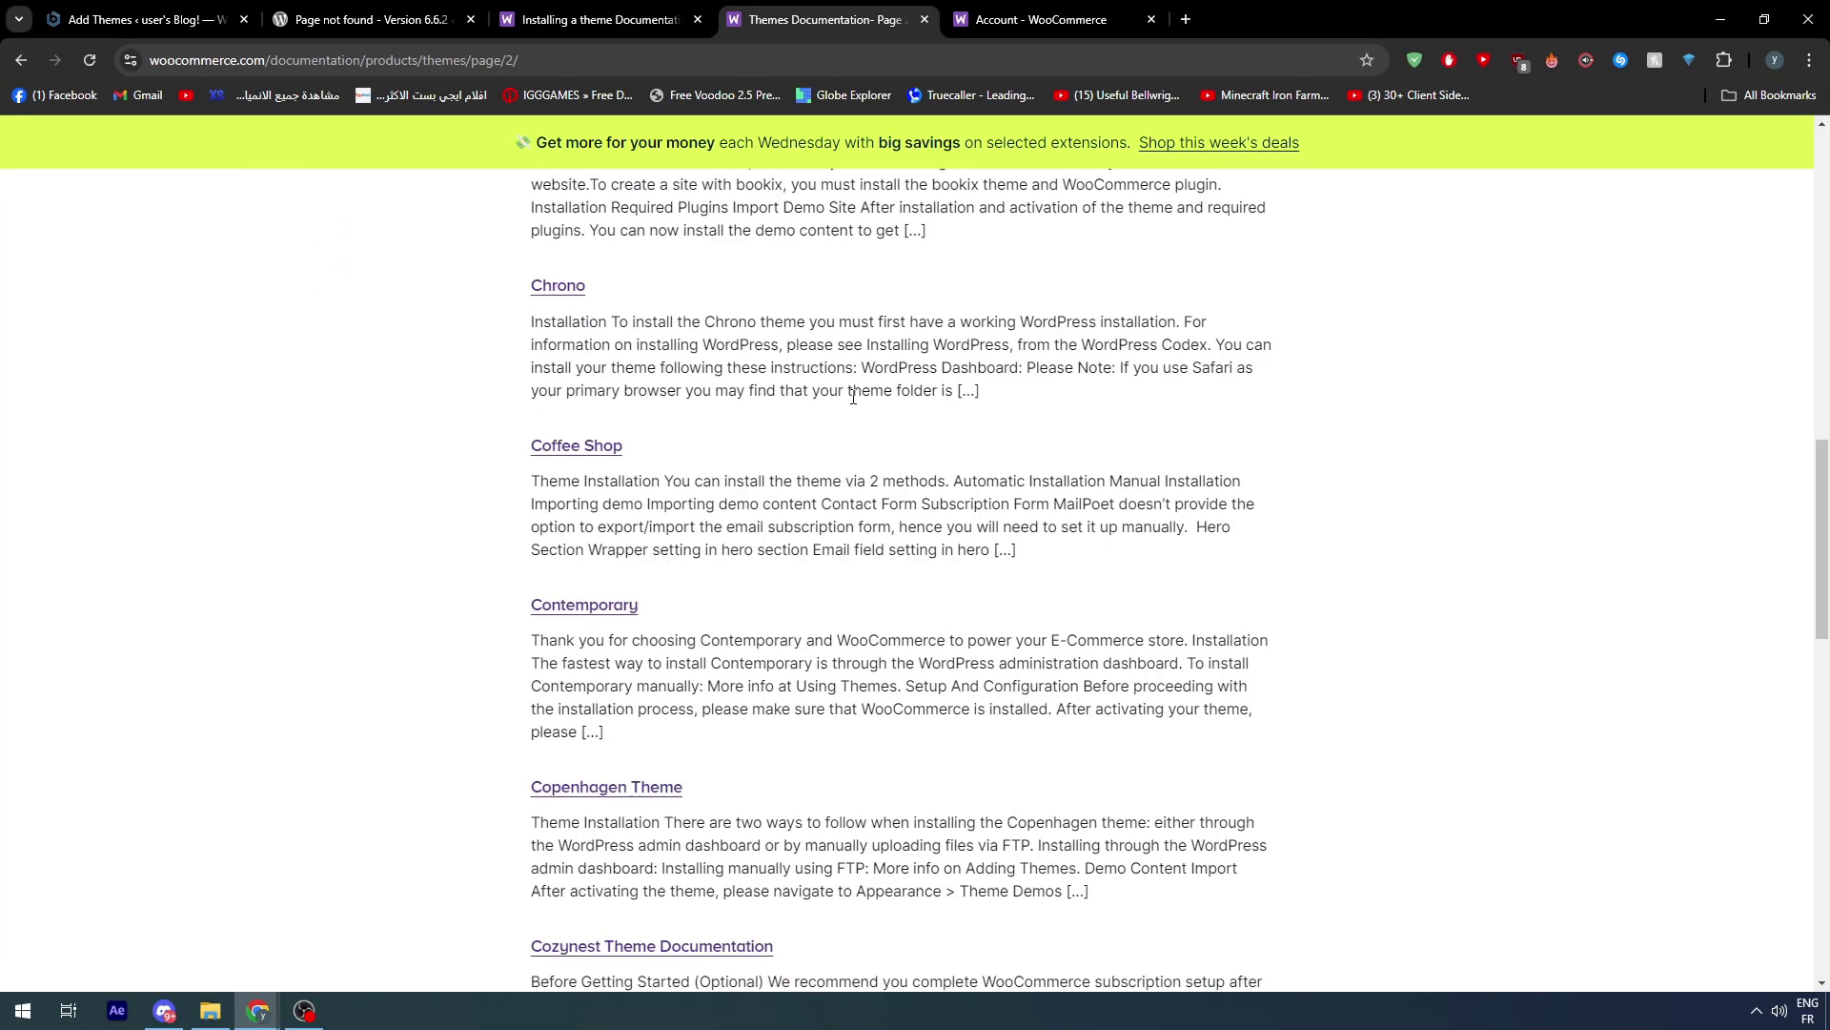
{"action": "scroll", "coordinate": [534, 401], "scroll_direction": "down", "scroll_amount": 4}
{"action": "left_click", "coordinate": [573, 368]}
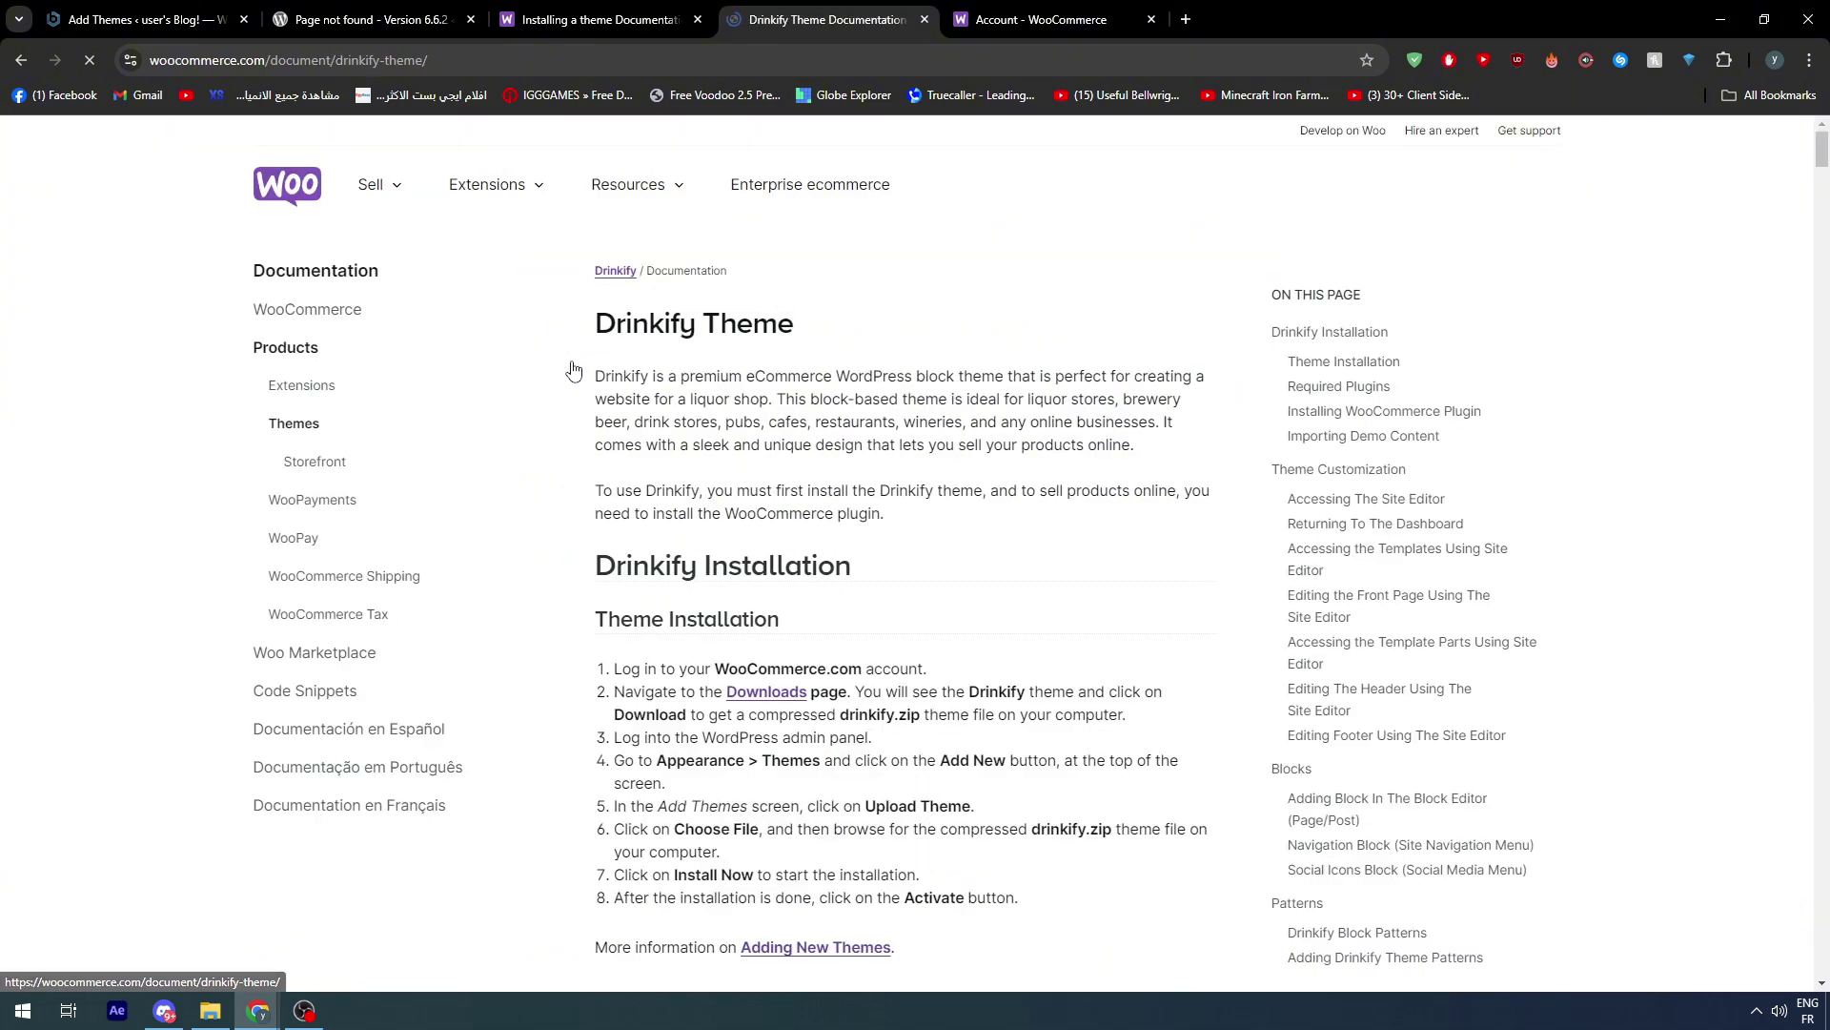
{"action": "scroll", "coordinate": [572, 370], "scroll_direction": "down", "scroll_amount": 15}
{"action": "scroll", "coordinate": [573, 370], "scroll_direction": "down", "scroll_amount": 15}
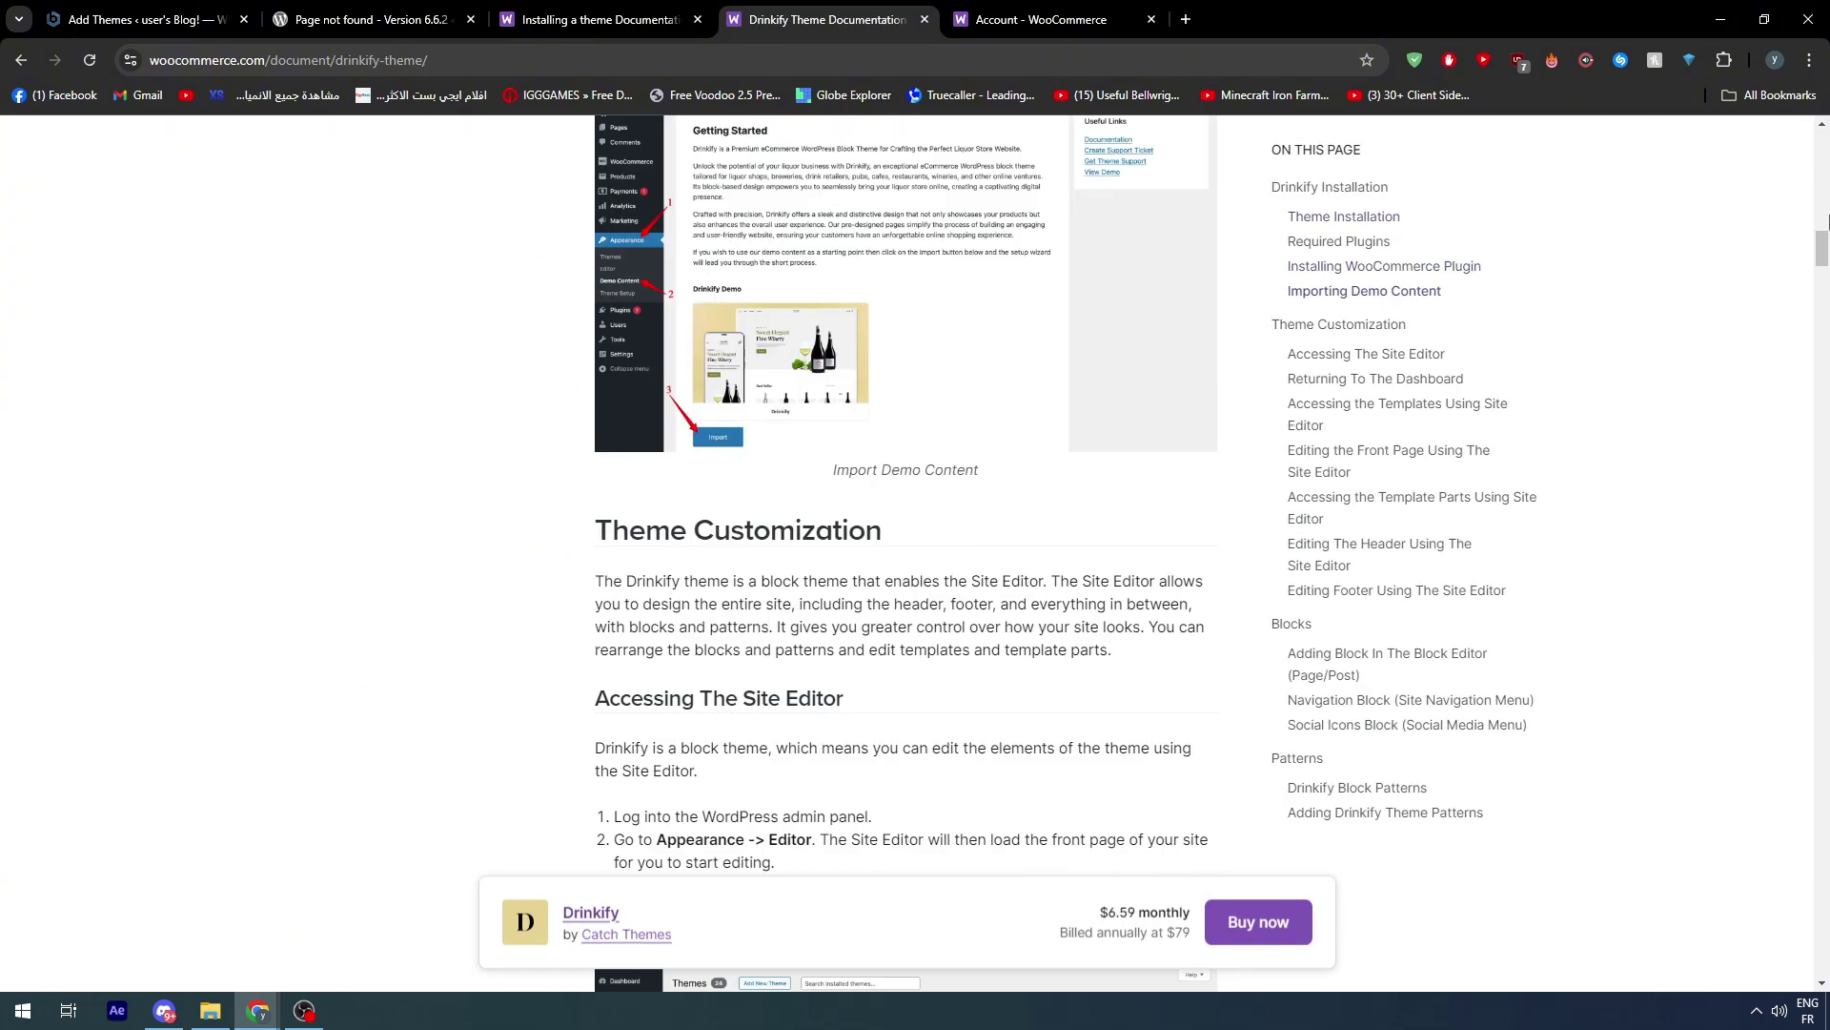
{"action": "scroll", "coordinate": [1785, 315], "scroll_direction": "up", "scroll_amount": 3}
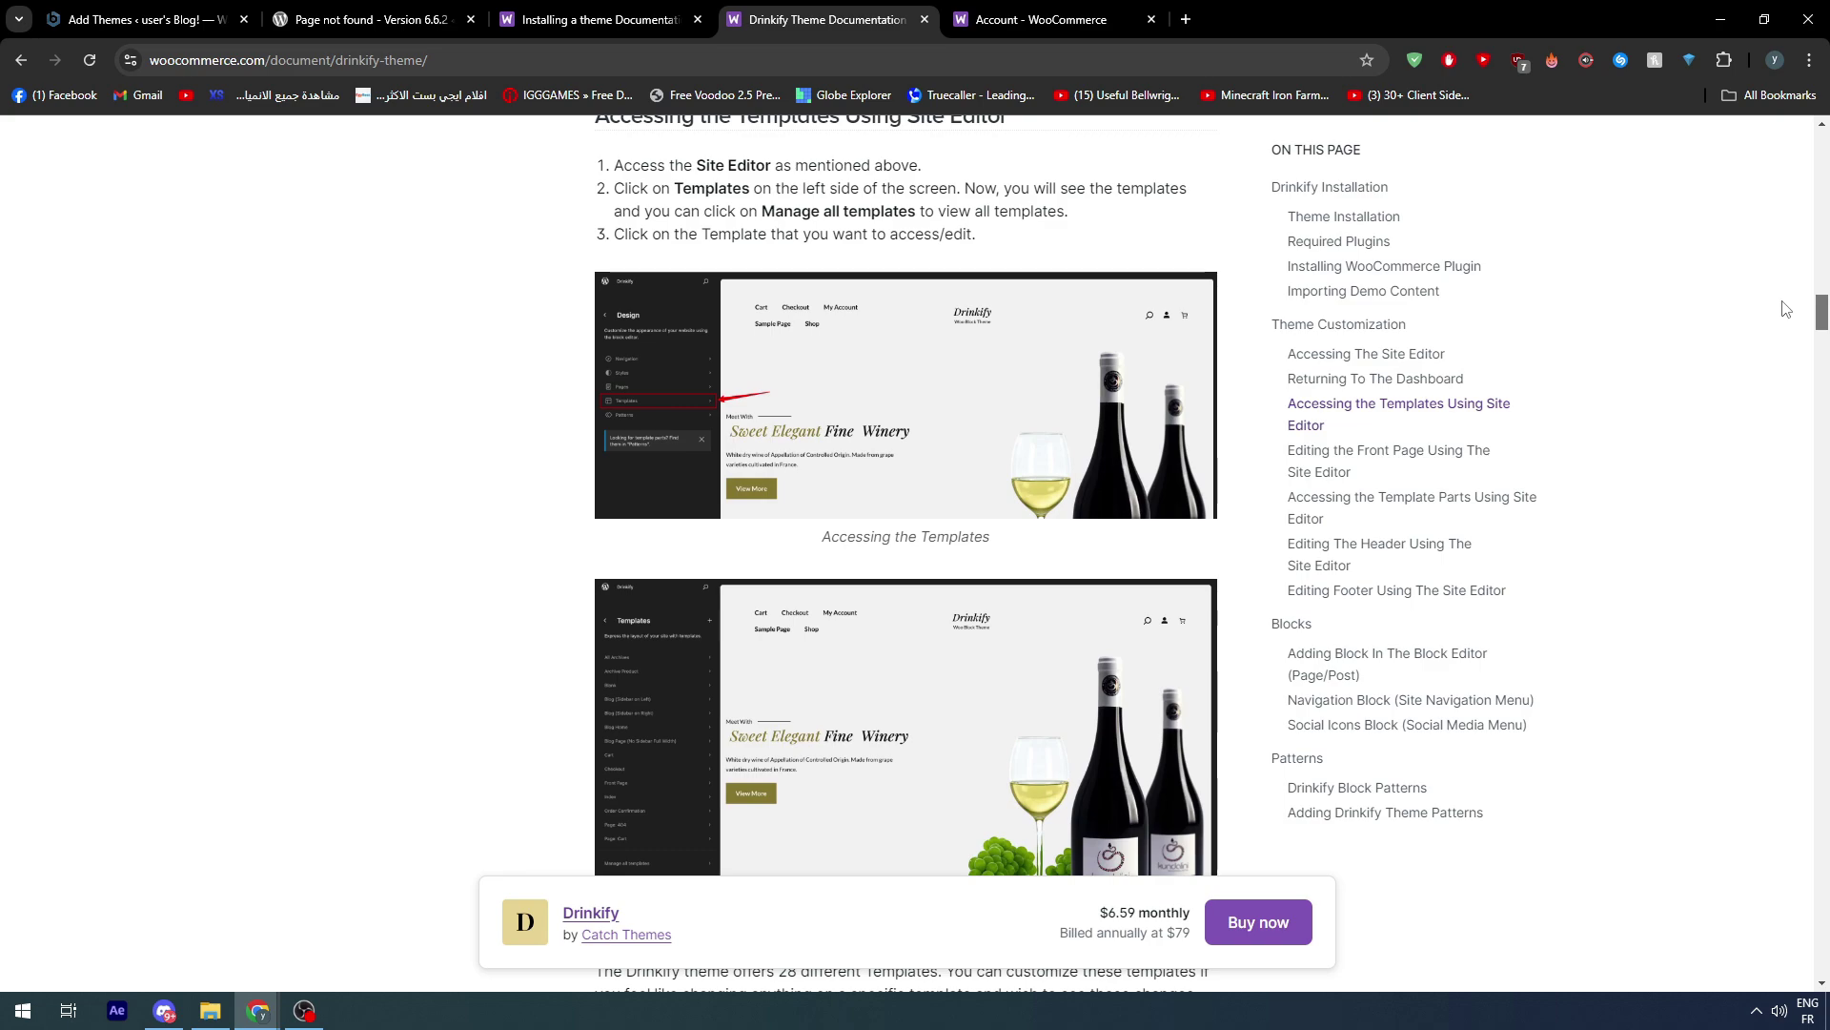
{"action": "scroll", "coordinate": [1786, 308], "scroll_direction": "down", "scroll_amount": 15}
{"action": "scroll", "coordinate": [1743, 408], "scroll_direction": "up", "scroll_amount": 5}
{"action": "scroll", "coordinate": [1735, 448], "scroll_direction": "down", "scroll_amount": 15}
{"action": "scroll", "coordinate": [1733, 453], "scroll_direction": "up", "scroll_amount": 2}
{"action": "scroll", "coordinate": [1728, 489], "scroll_direction": "down", "scroll_amount": 8}
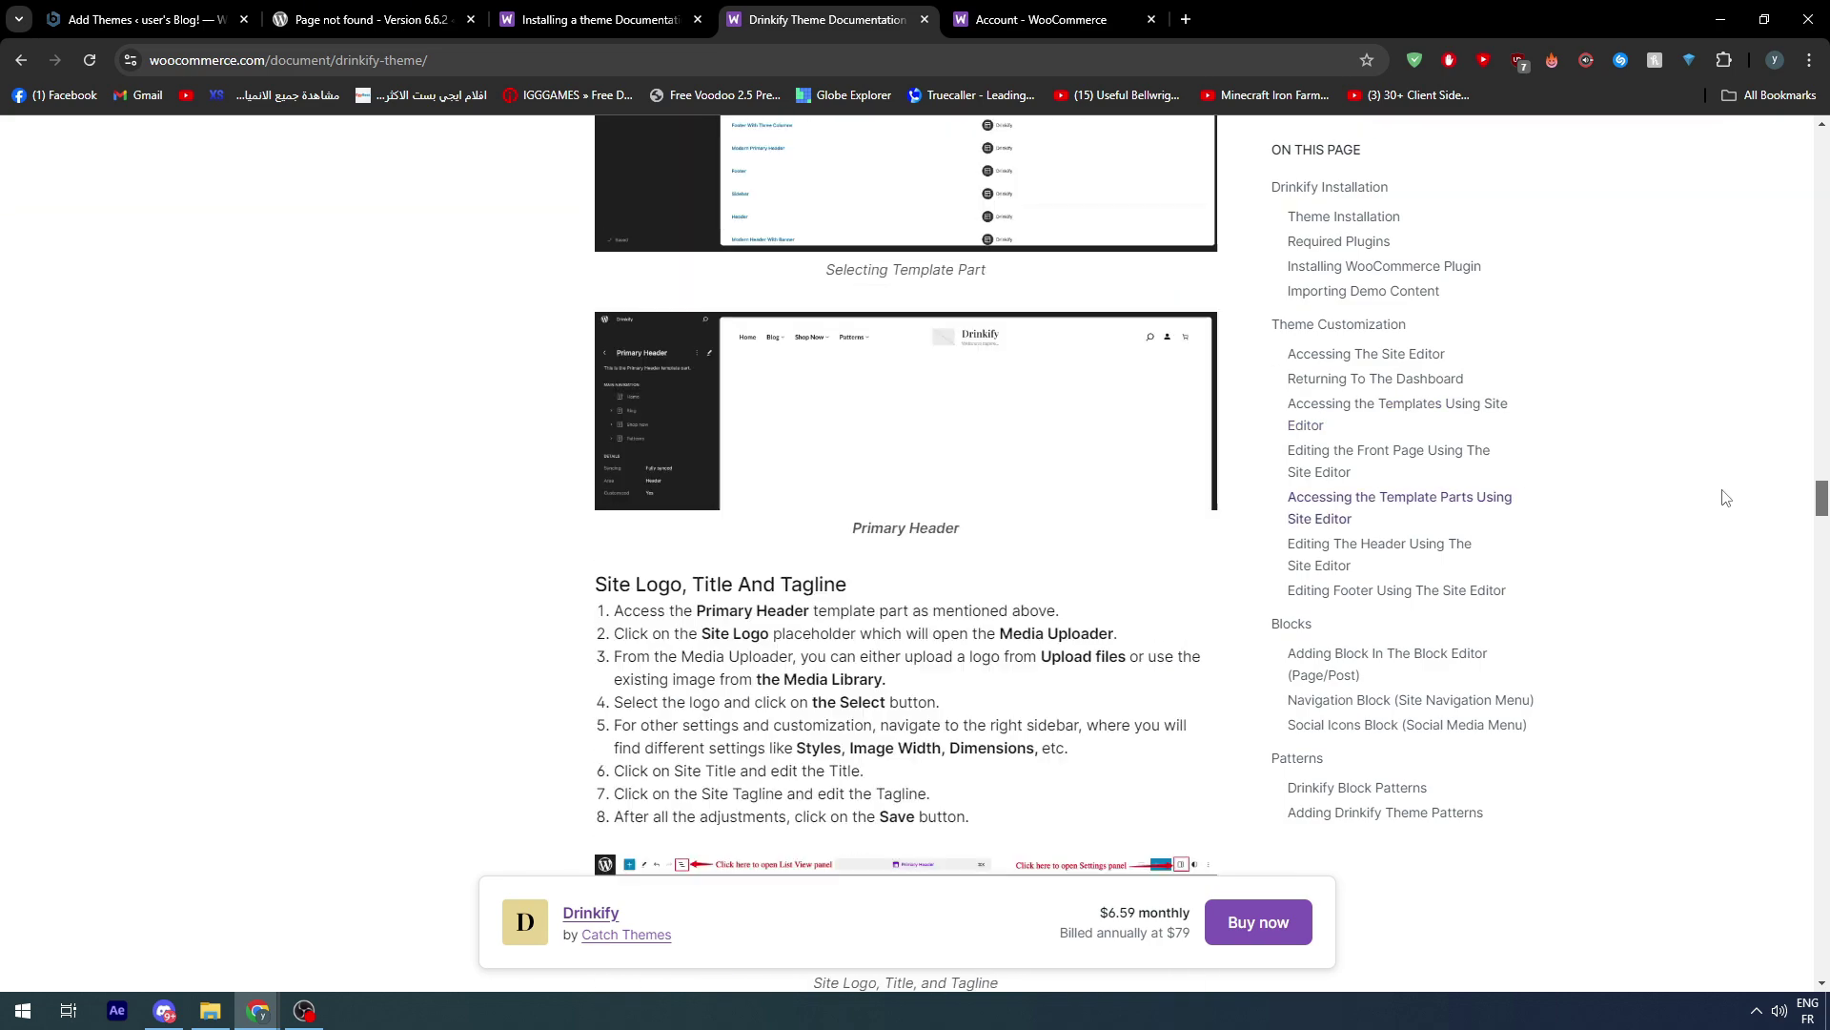
{"action": "scroll", "coordinate": [1727, 489], "scroll_direction": "down", "scroll_amount": 15}
{"action": "scroll", "coordinate": [1707, 597], "scroll_direction": "up", "scroll_amount": 1}
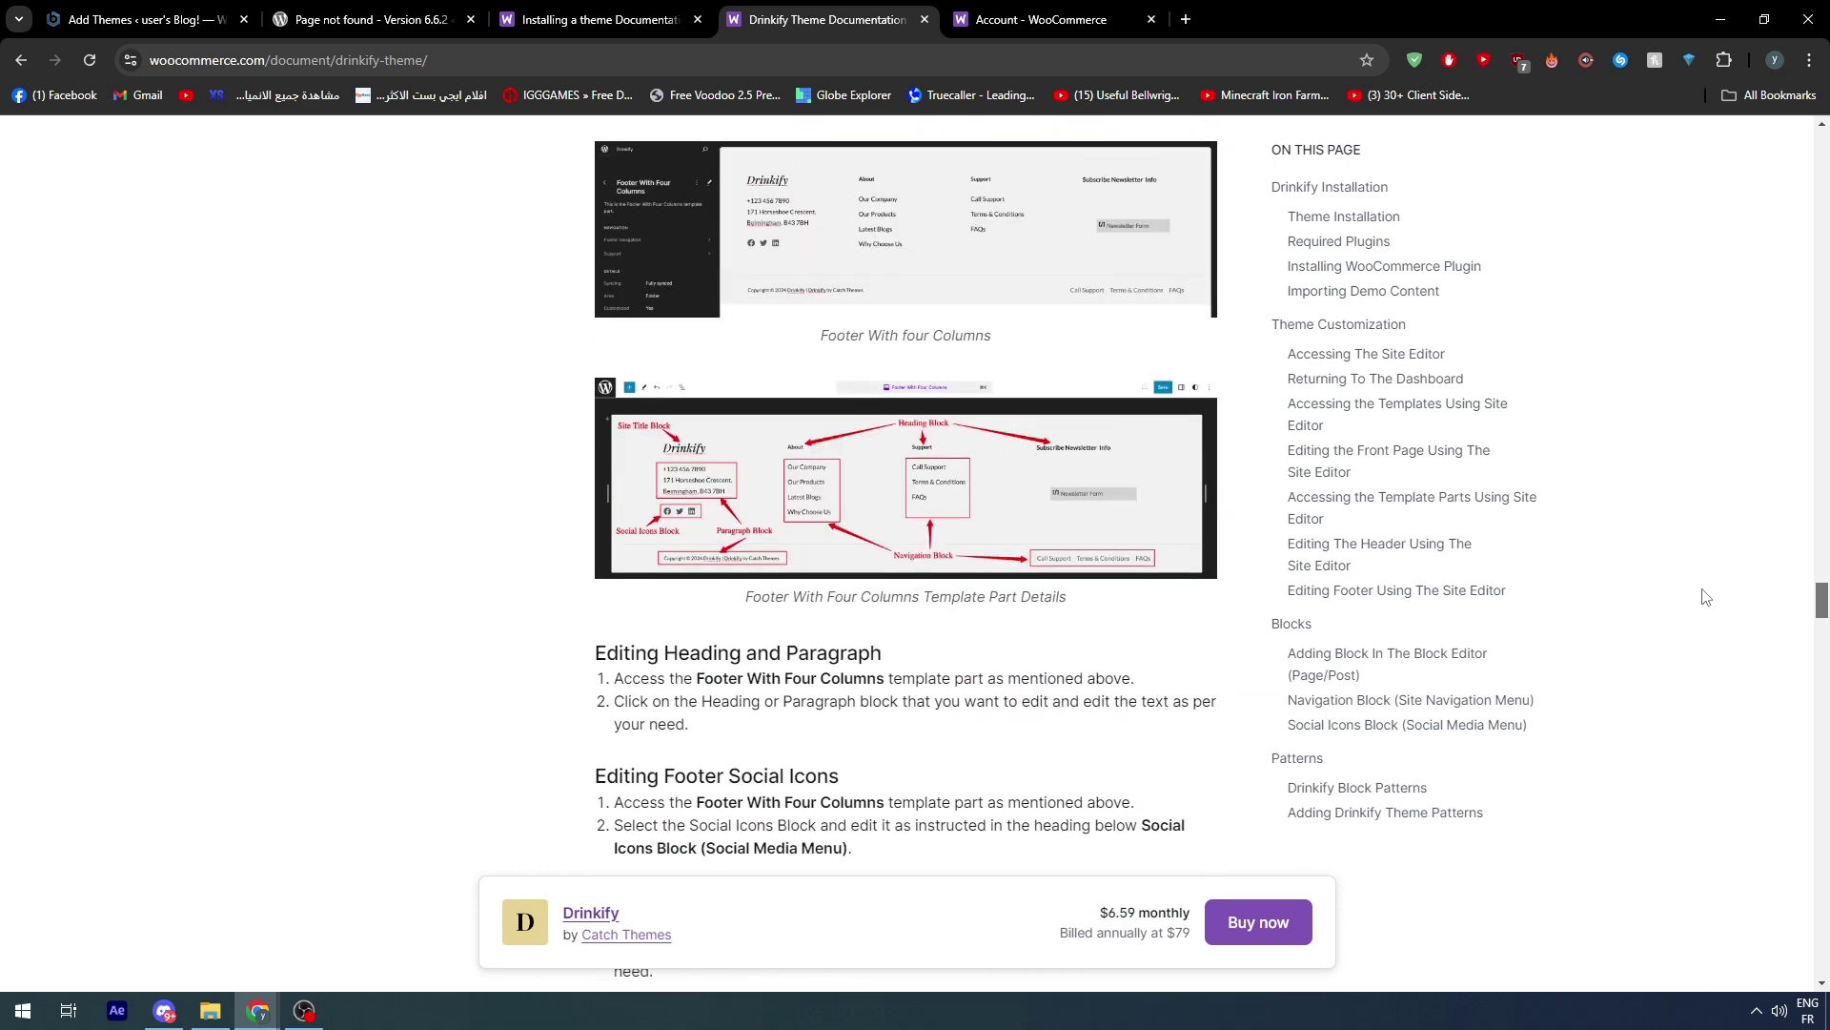
{"action": "scroll", "coordinate": [1706, 597], "scroll_direction": "up", "scroll_amount": 3}
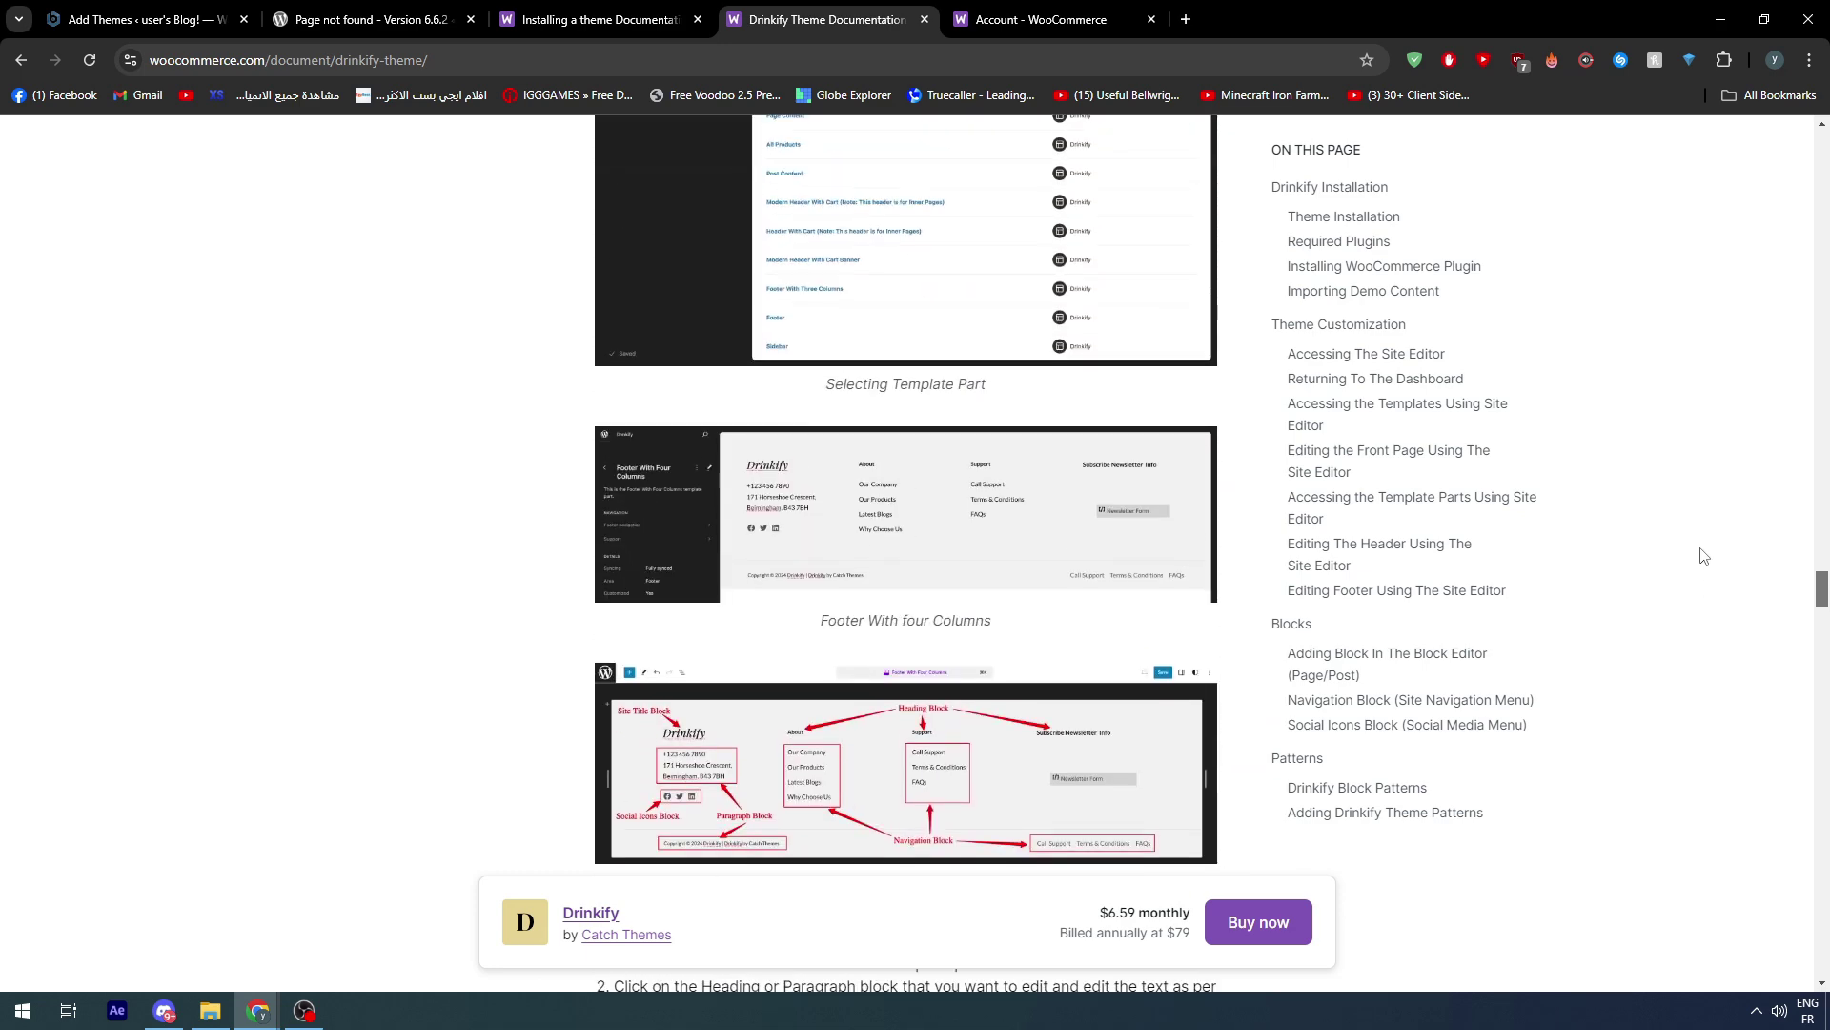
{"action": "scroll", "coordinate": [1802, 567], "scroll_direction": "down", "scroll_amount": 1}
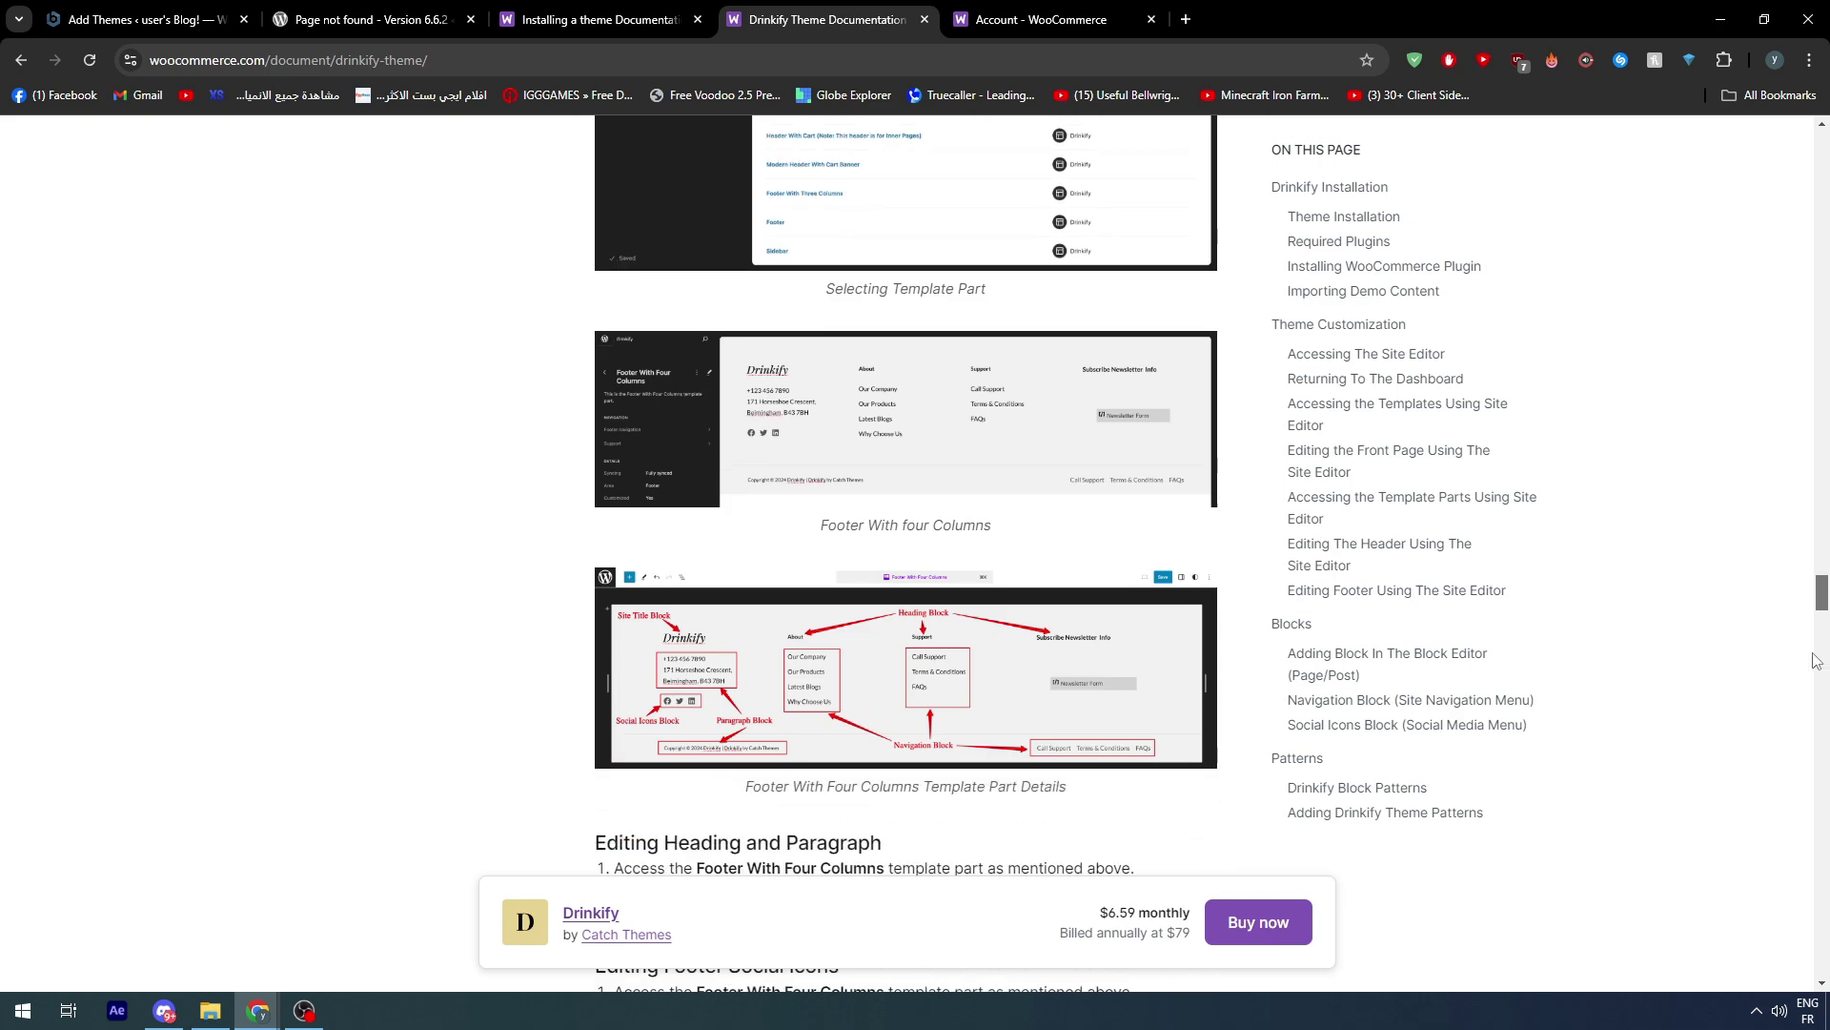
{"action": "scroll", "coordinate": [1754, 827], "scroll_direction": "down", "scroll_amount": 8}
{"action": "scroll", "coordinate": [1827, 710], "scroll_direction": "down", "scroll_amount": 20}
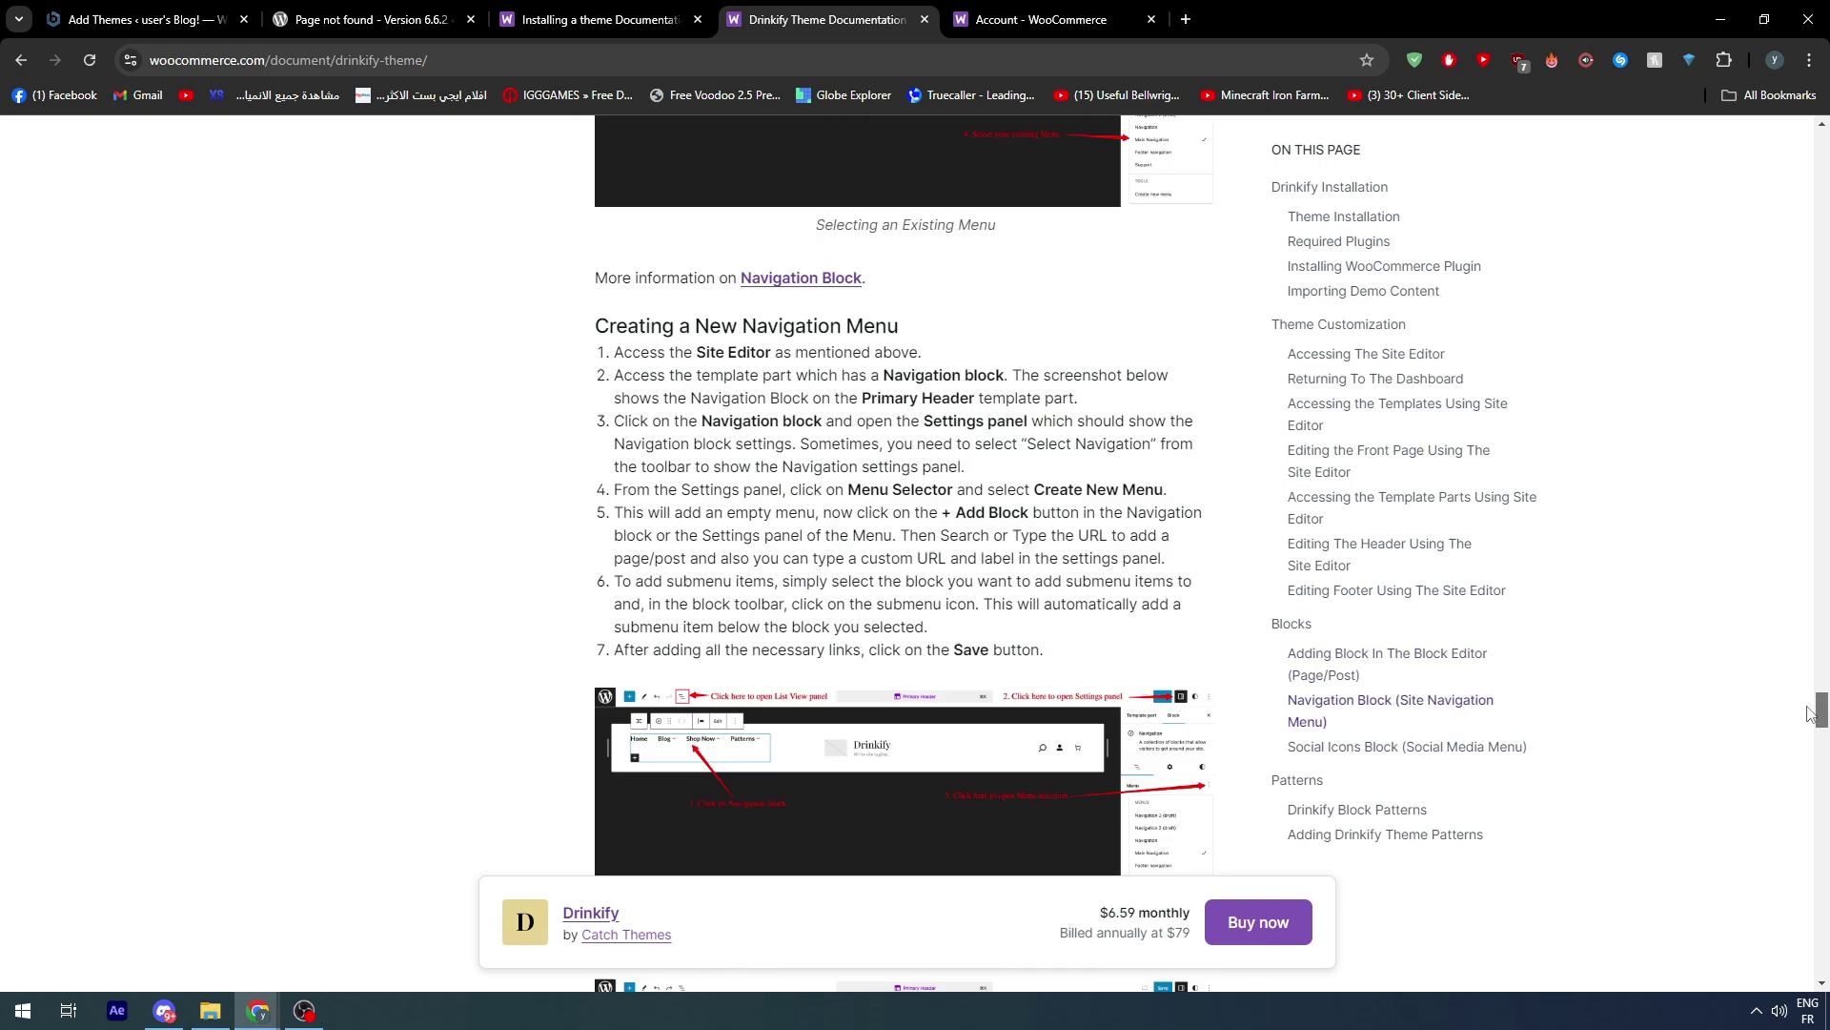
{"action": "scroll", "coordinate": [1797, 760], "scroll_direction": "down", "scroll_amount": 9}
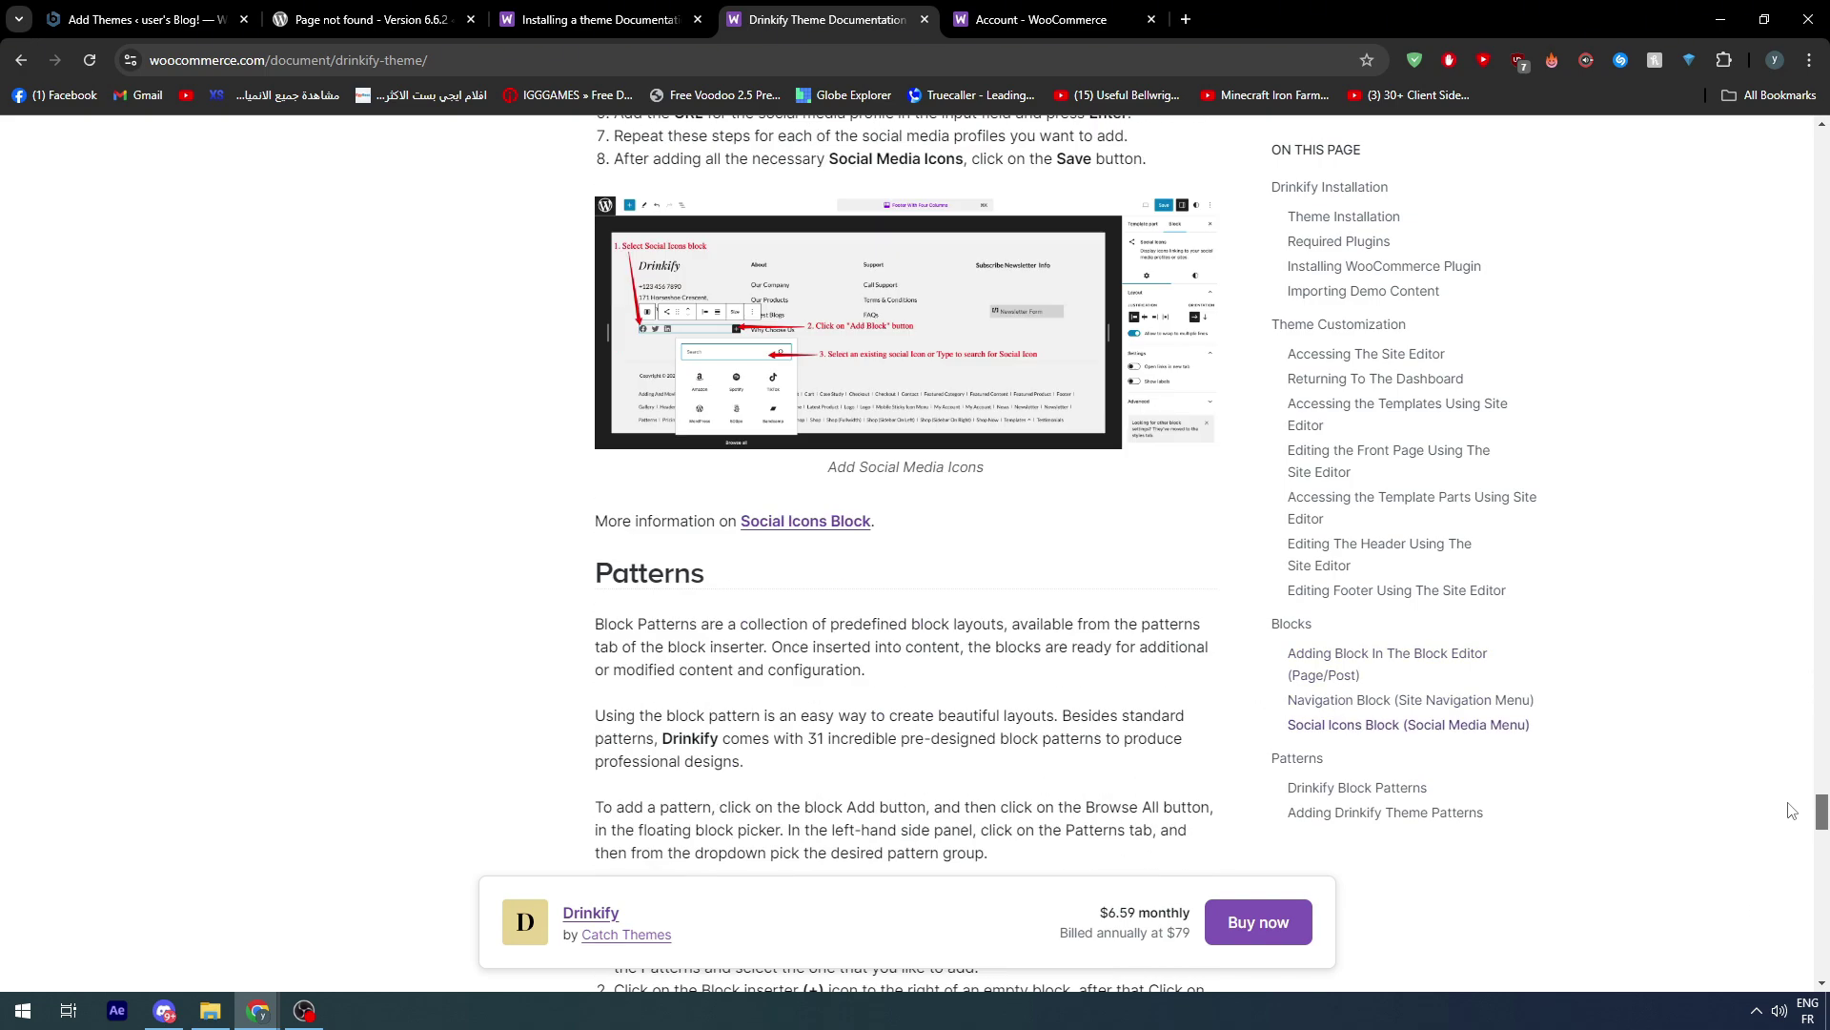
{"action": "scroll", "coordinate": [1791, 809], "scroll_direction": "down", "scroll_amount": 13}
{"action": "scroll", "coordinate": [1763, 826], "scroll_direction": "up", "scroll_amount": 9}
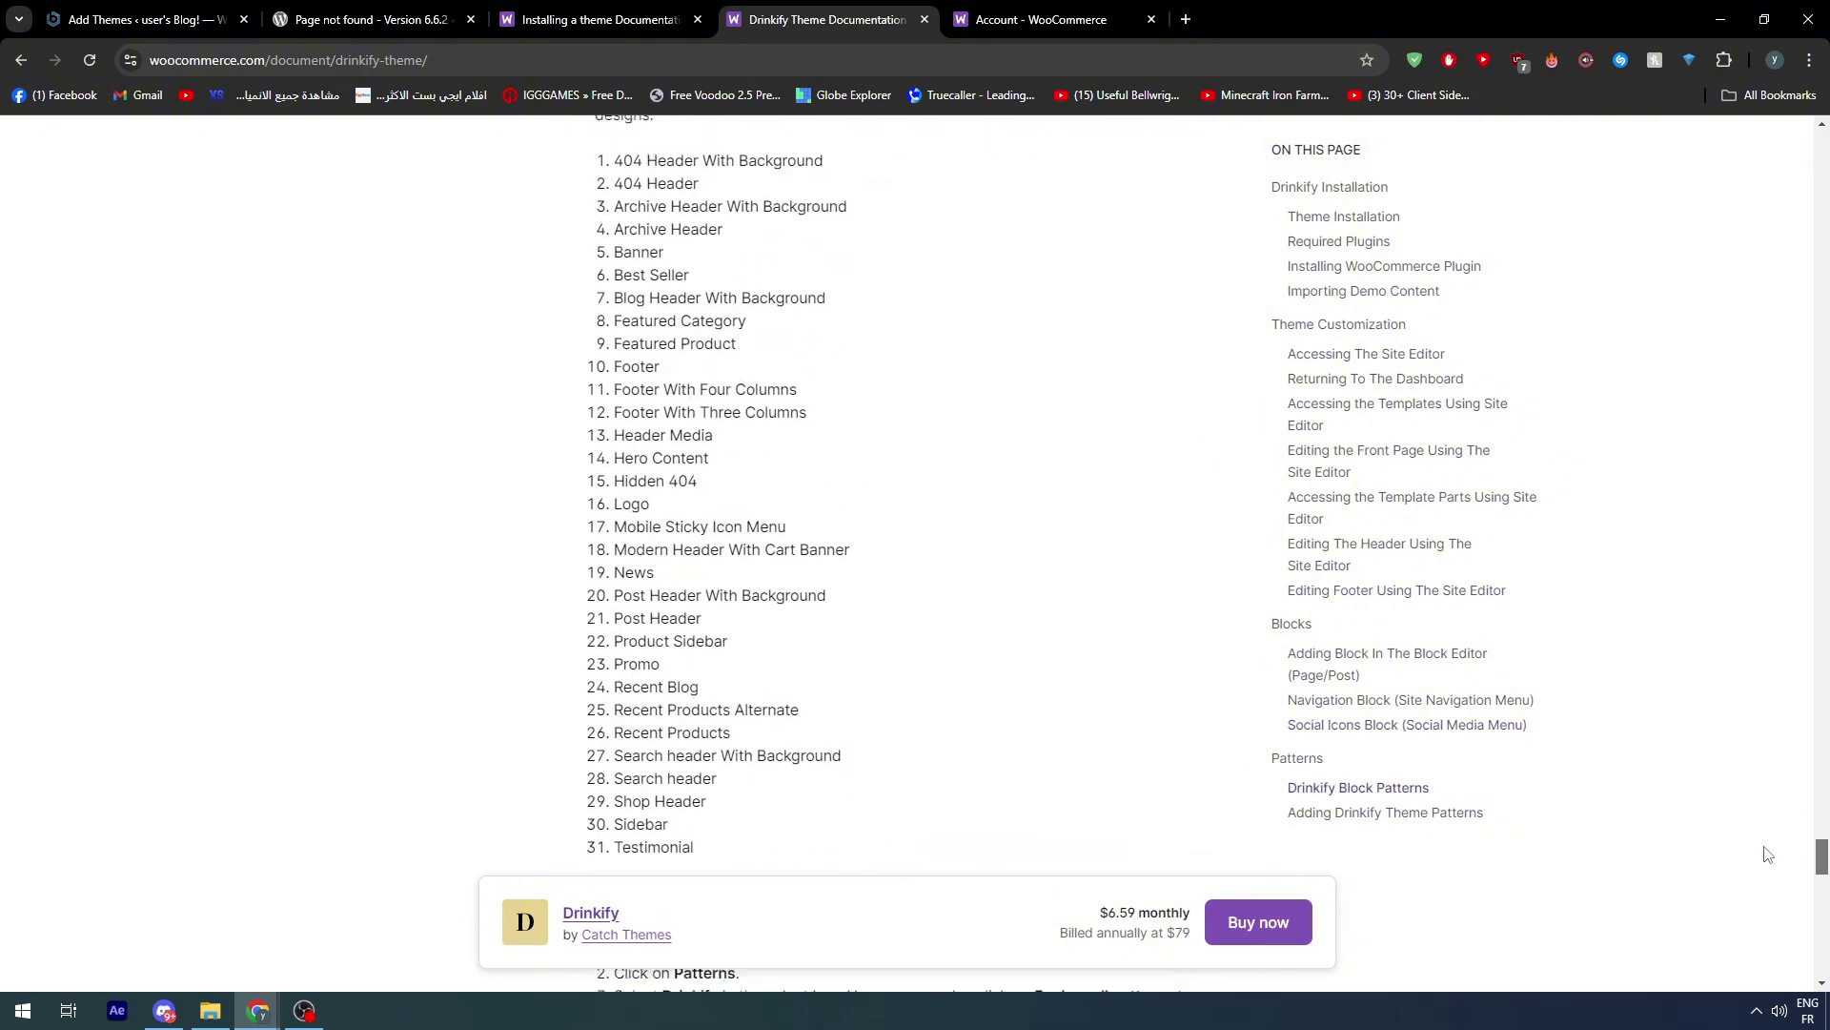
{"action": "scroll", "coordinate": [1763, 826], "scroll_direction": "up", "scroll_amount": 20}
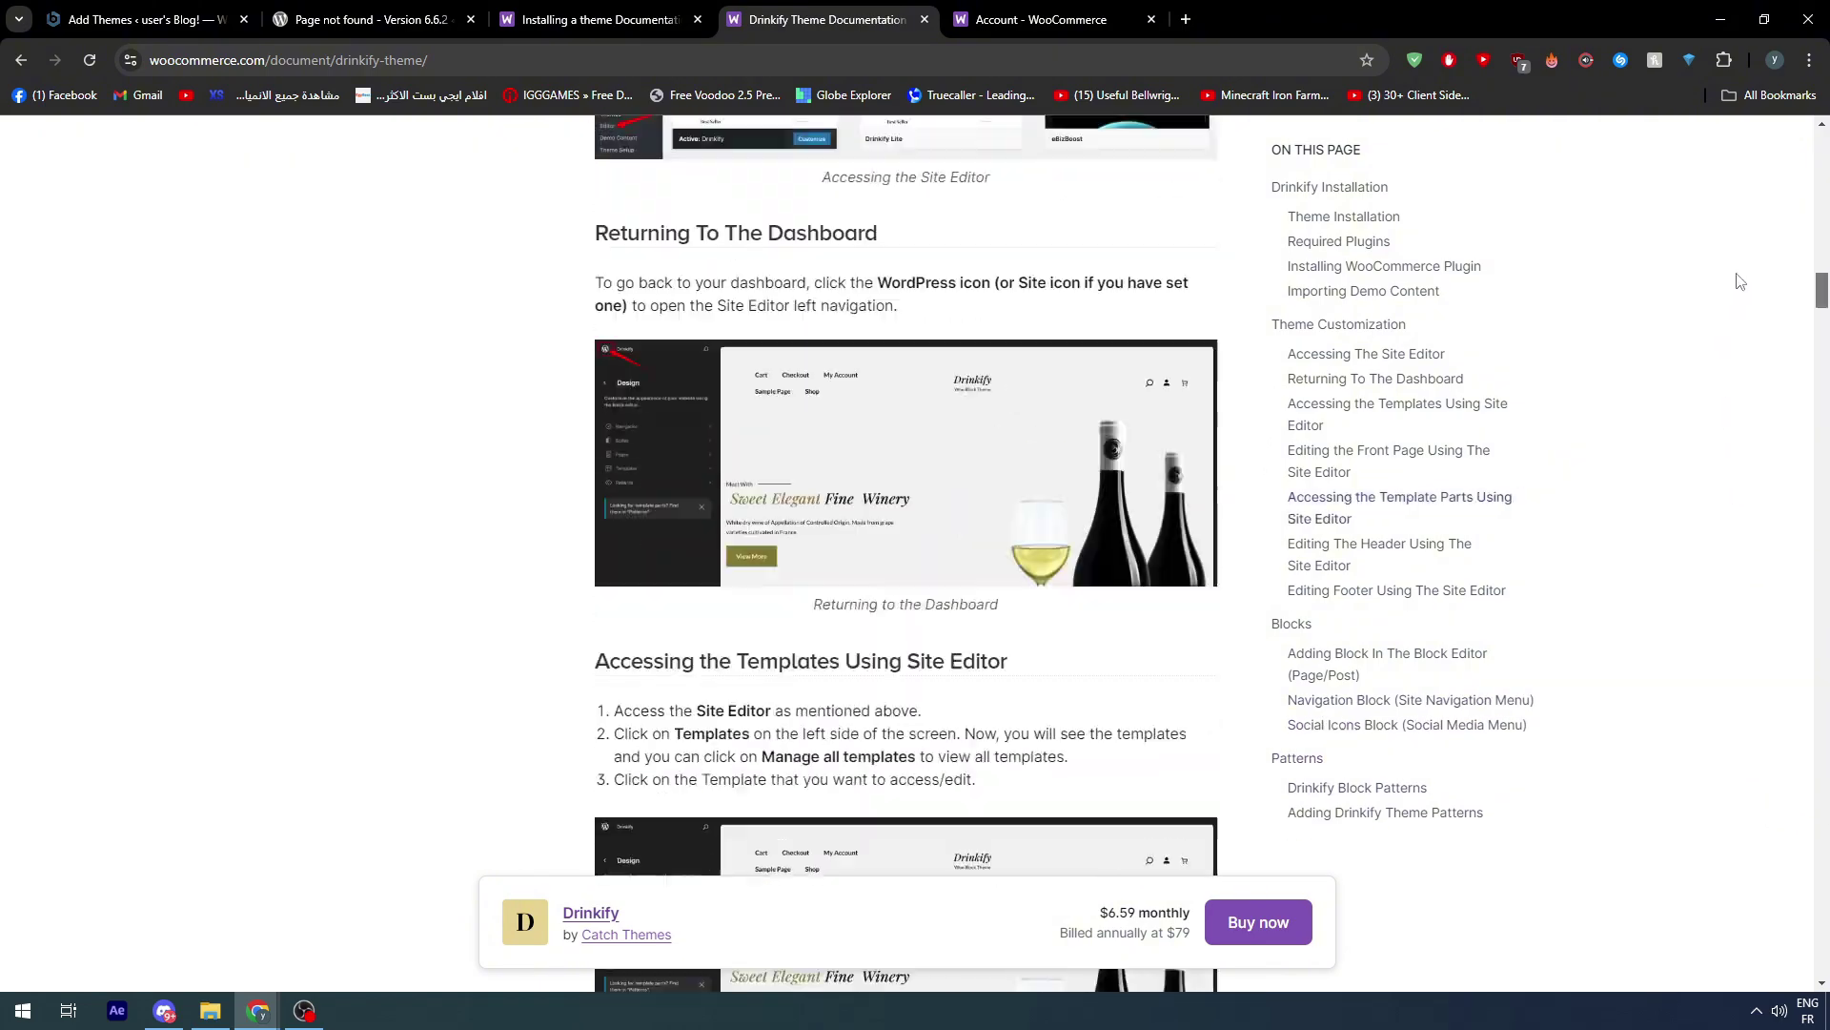
{"action": "scroll", "coordinate": [1696, 181], "scroll_direction": "up", "scroll_amount": 15}
{"action": "scroll", "coordinate": [1716, 286], "scroll_direction": "down", "scroll_amount": 20}
{"action": "scroll", "coordinate": [1735, 381], "scroll_direction": "up", "scroll_amount": 20}
{"action": "scroll", "coordinate": [1775, 609], "scroll_direction": "down", "scroll_amount": 20}
{"action": "scroll", "coordinate": [1775, 608], "scroll_direction": "down", "scroll_amount": 15}
{"action": "scroll", "coordinate": [1793, 887], "scroll_direction": "up", "scroll_amount": 8}
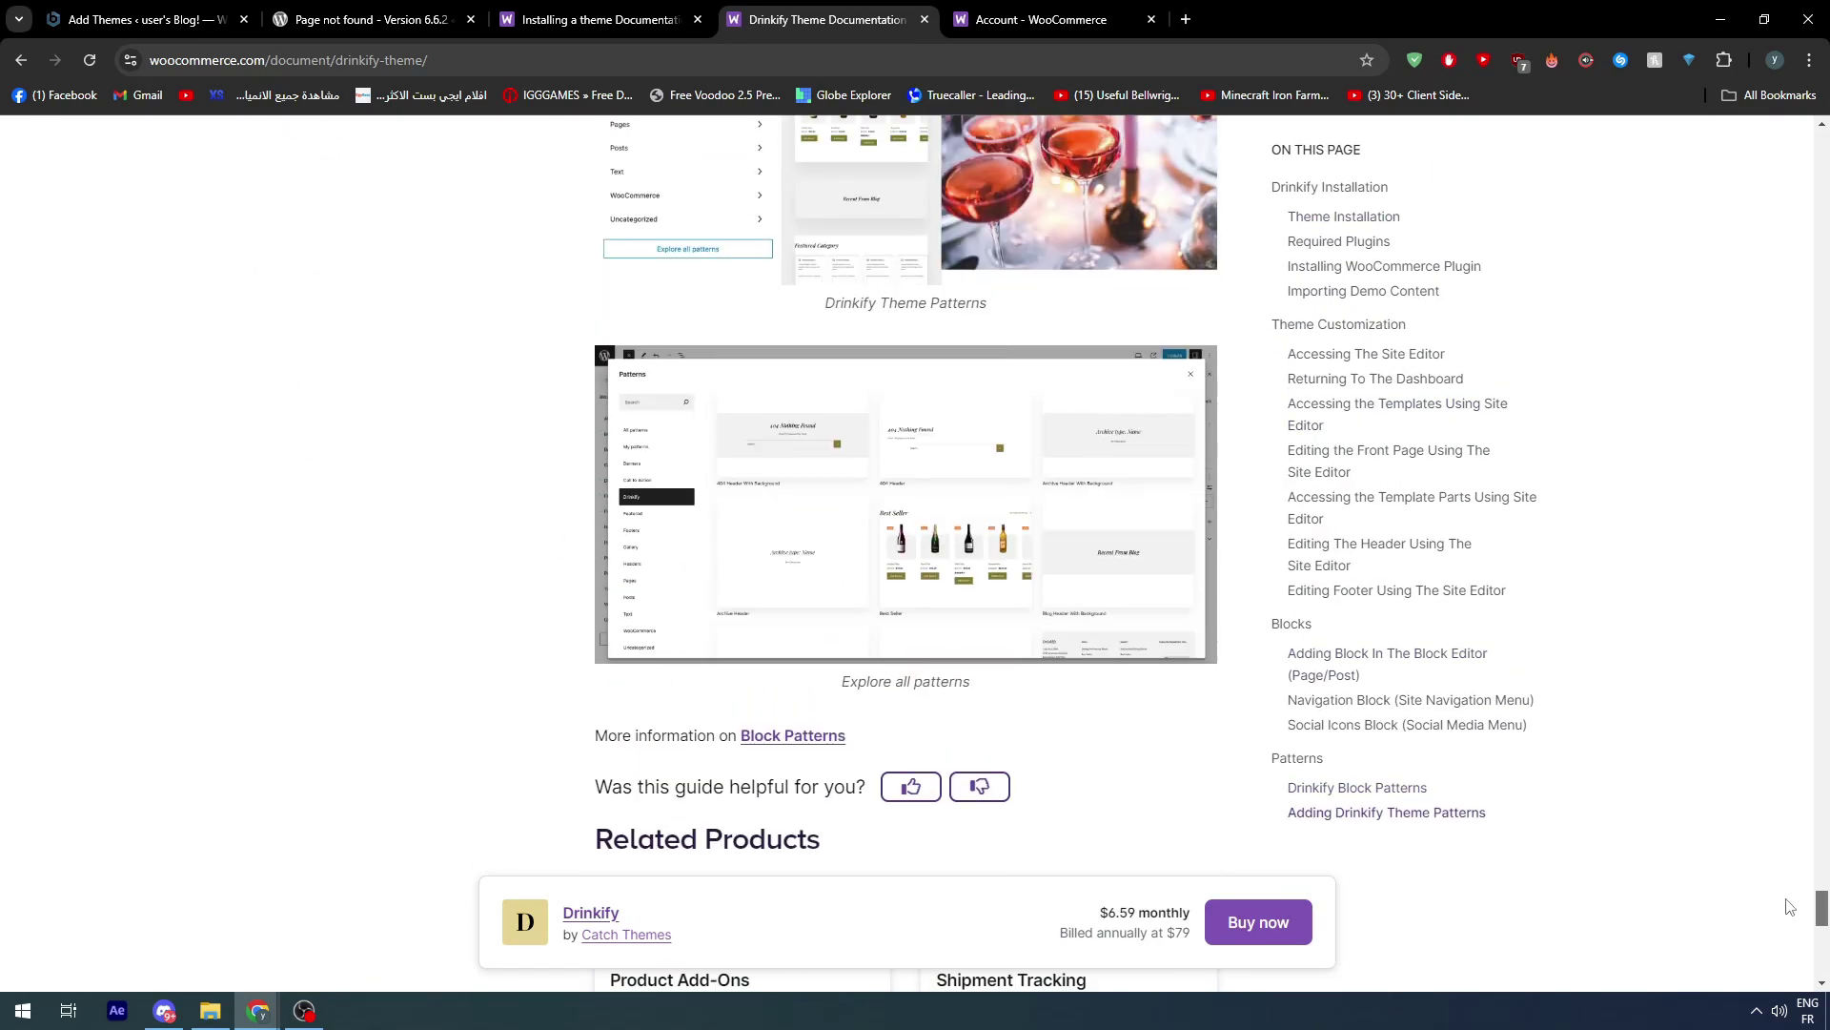
{"action": "scroll", "coordinate": [1789, 884], "scroll_direction": "up", "scroll_amount": 15}
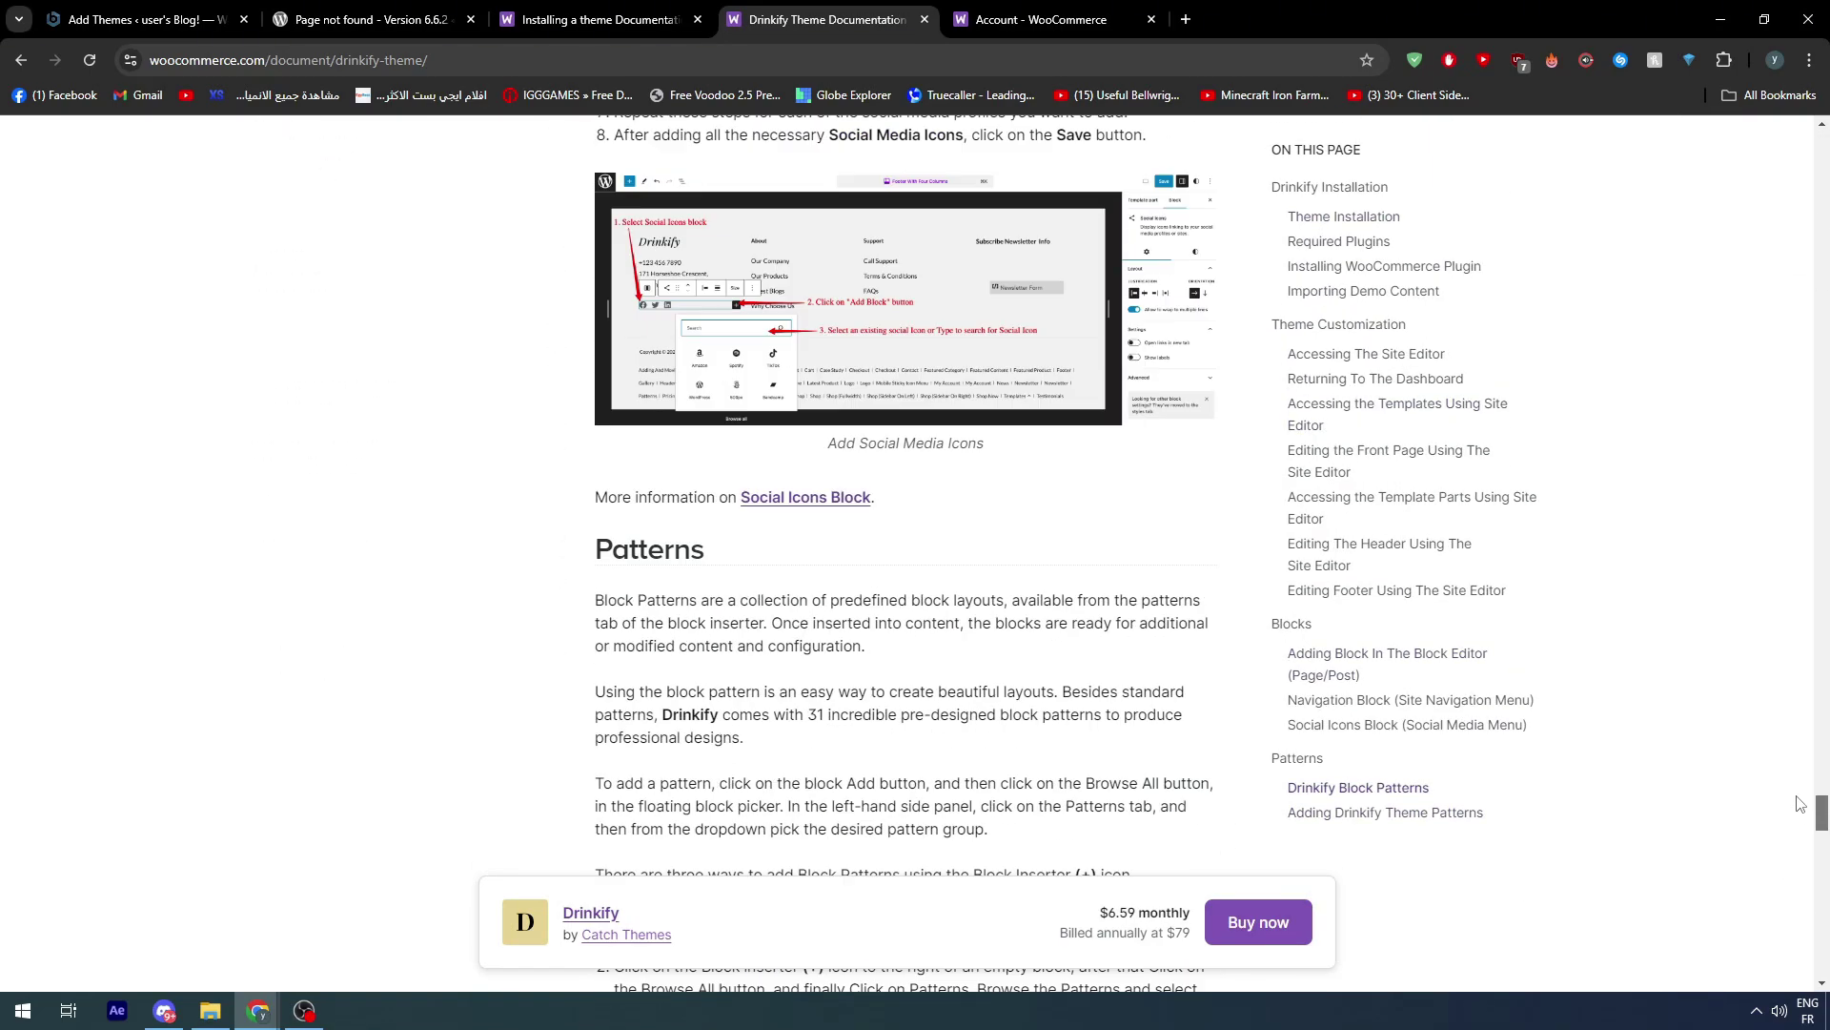
{"action": "scroll", "coordinate": [1798, 744], "scroll_direction": "up", "scroll_amount": 5}
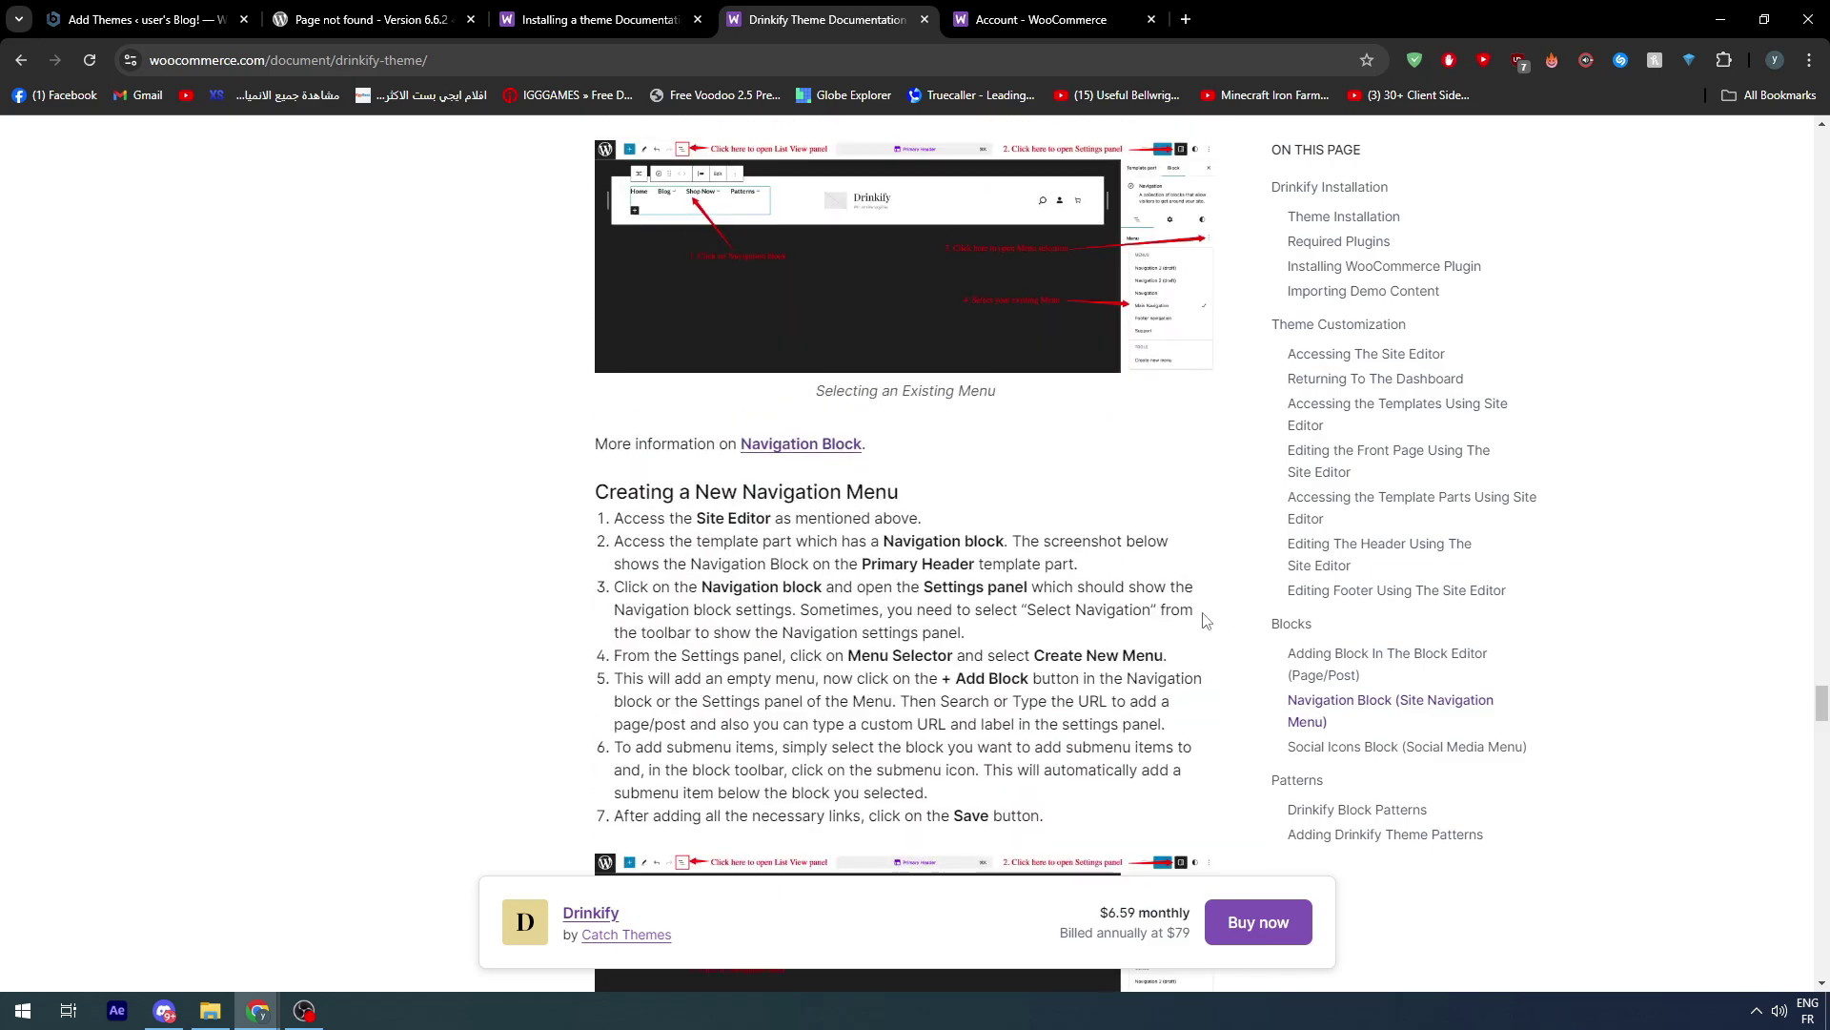
{"action": "scroll", "coordinate": [1212, 633], "scroll_direction": "up", "scroll_amount": 5}
{"action": "scroll", "coordinate": [1212, 633], "scroll_direction": "up", "scroll_amount": 15}
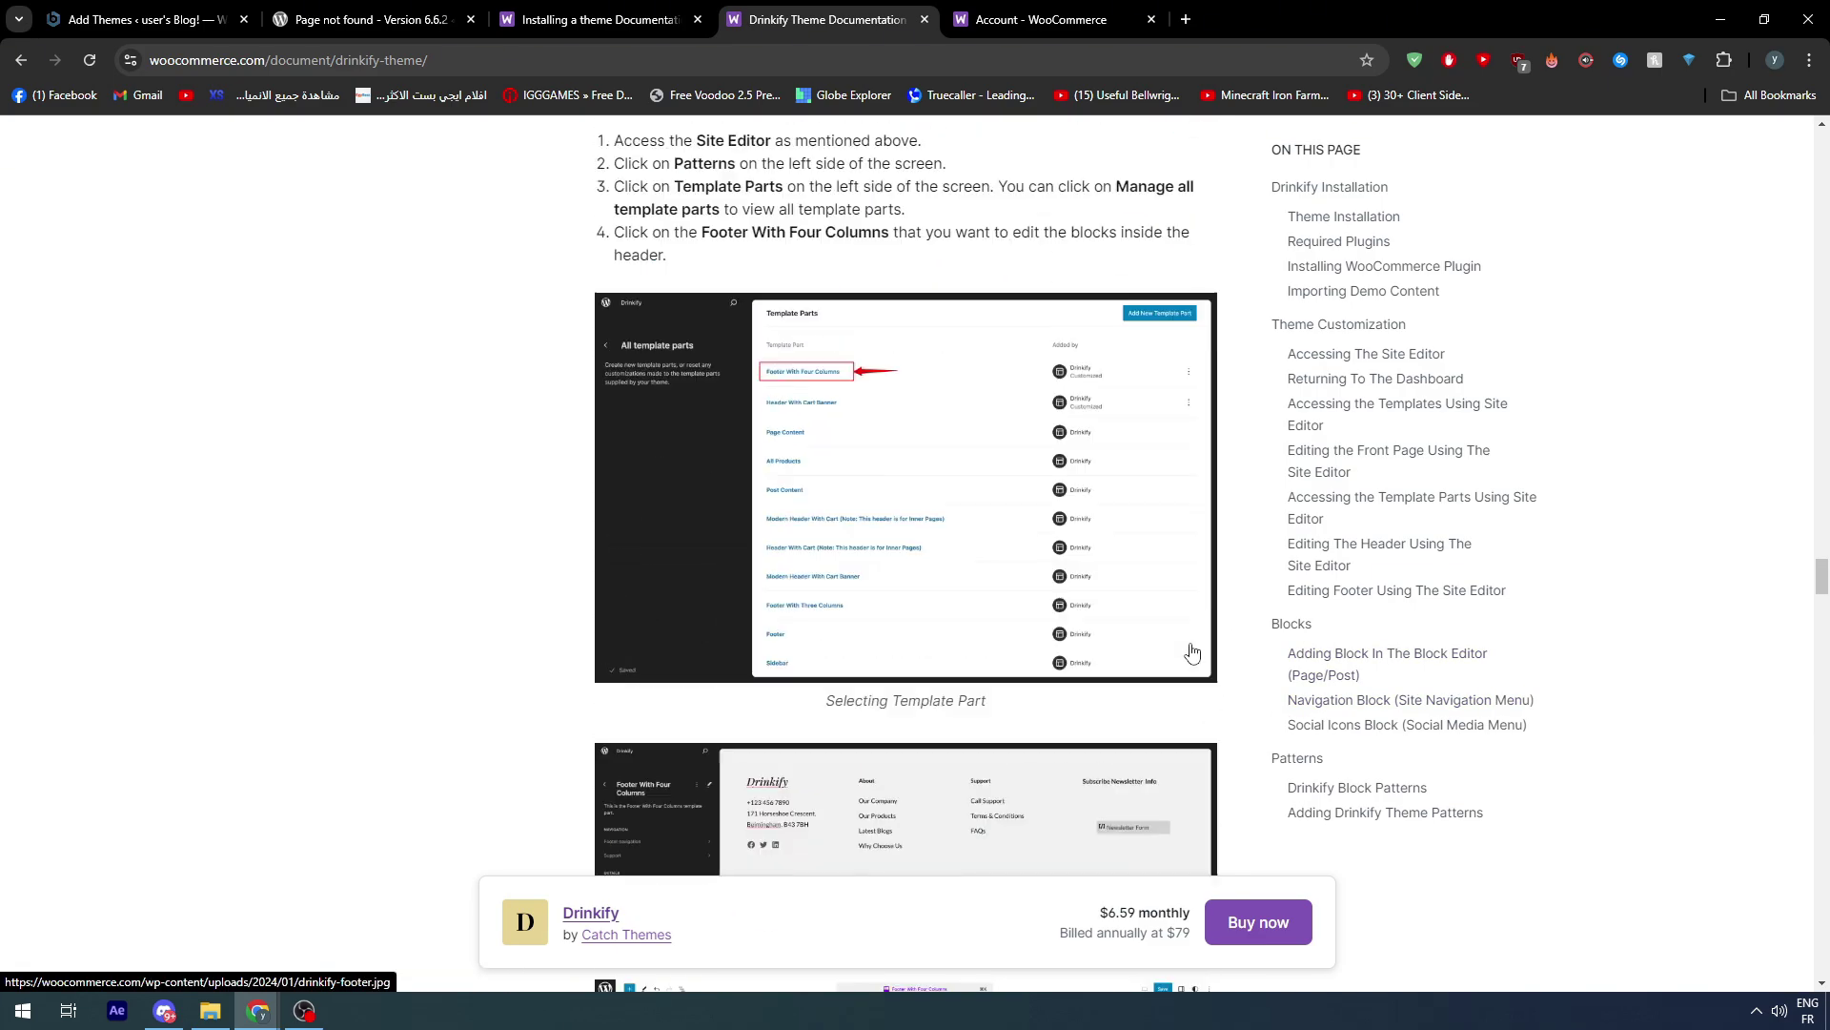
{"action": "scroll", "coordinate": [1187, 654], "scroll_direction": "up", "scroll_amount": 10}
{"action": "scroll", "coordinate": [1132, 662], "scroll_direction": "up", "scroll_amount": 20}
{"action": "scroll", "coordinate": [1119, 674], "scroll_direction": "up", "scroll_amount": 20}
{"action": "scroll", "coordinate": [1085, 667], "scroll_direction": "up", "scroll_amount": 20}
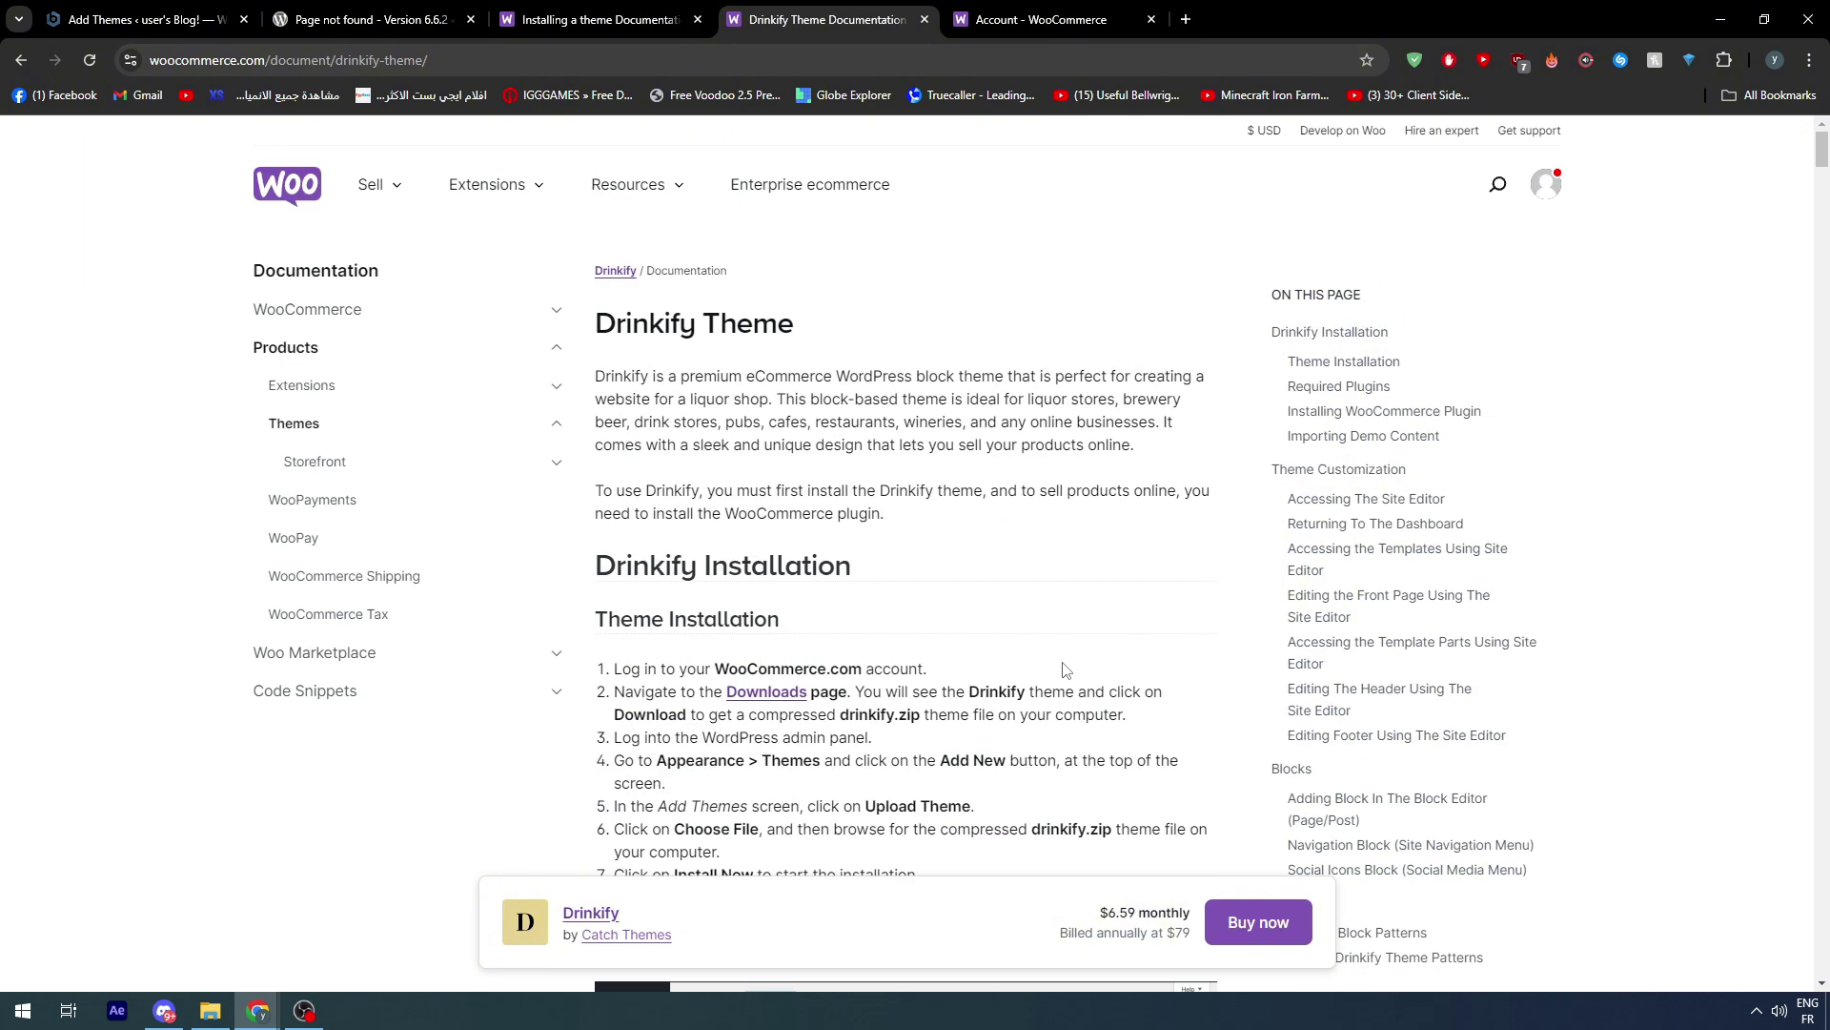
- Back on 'Installing a theme', scroll to Troubleshooting on install errors and switching themes safely
{"action": "left_click", "coordinate": [591, 20]}
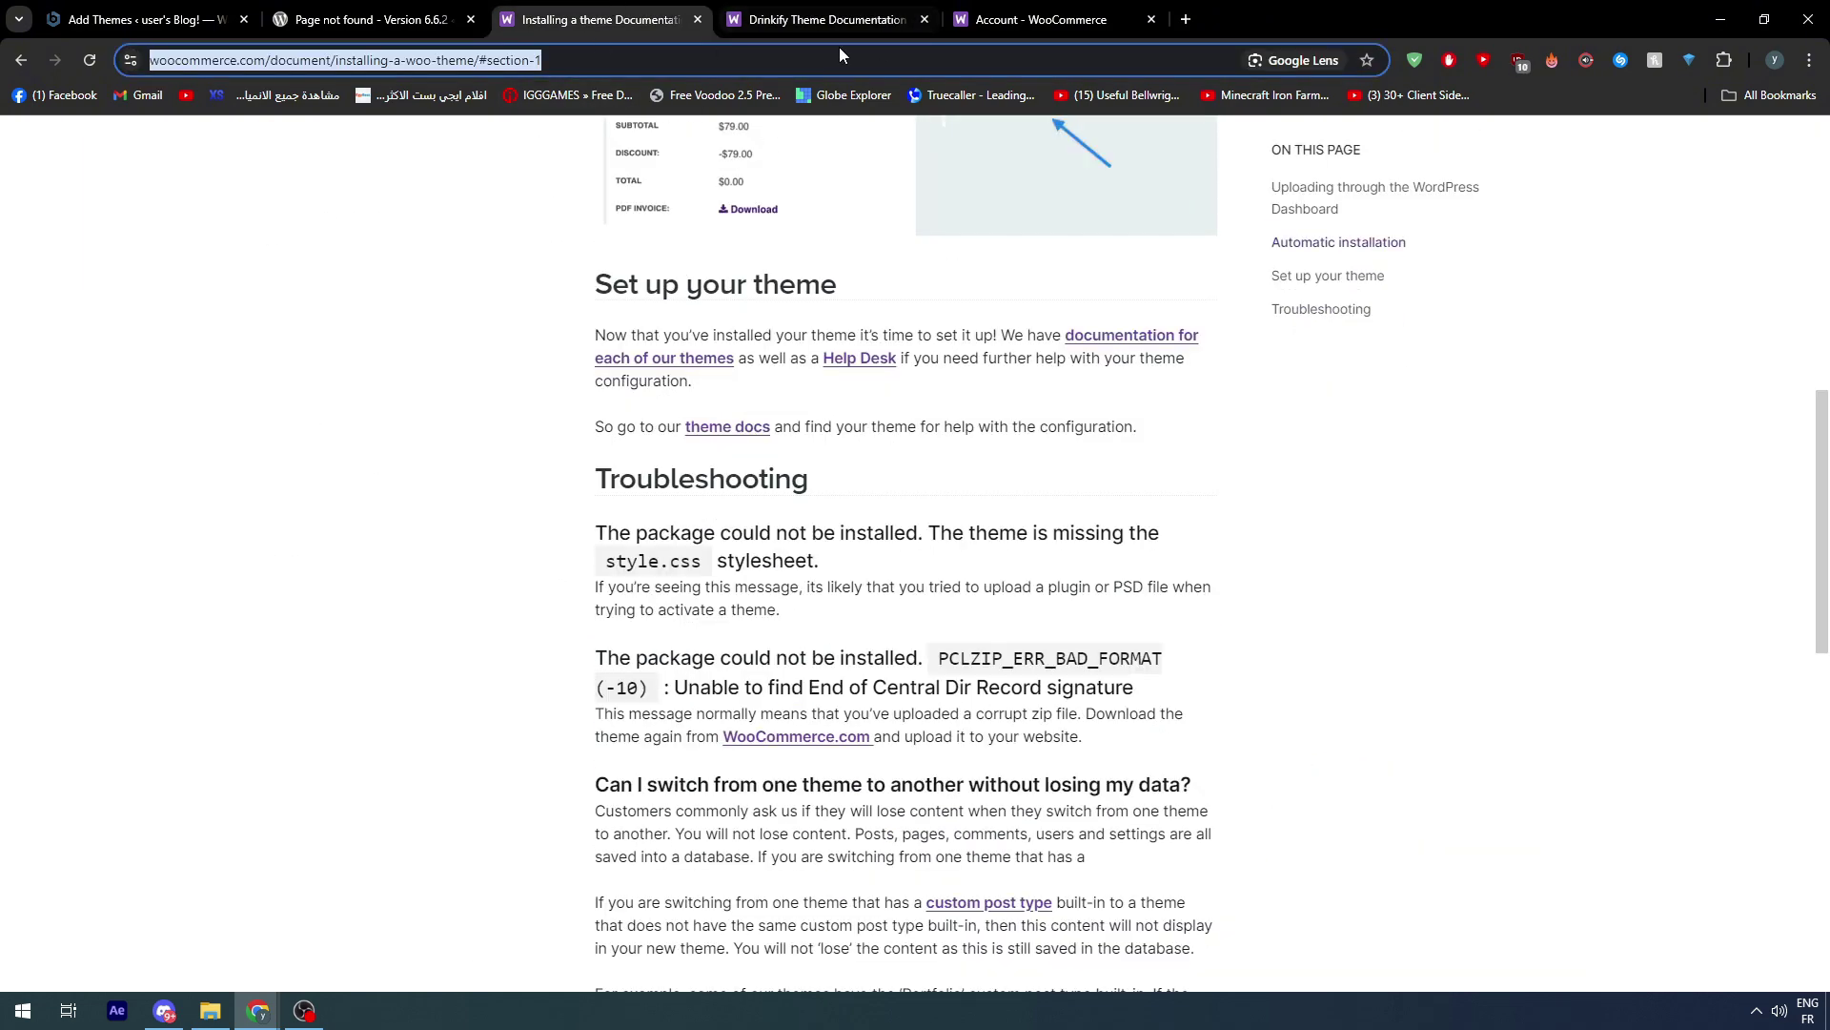
{"action": "left_click", "coordinate": [382, 19]}
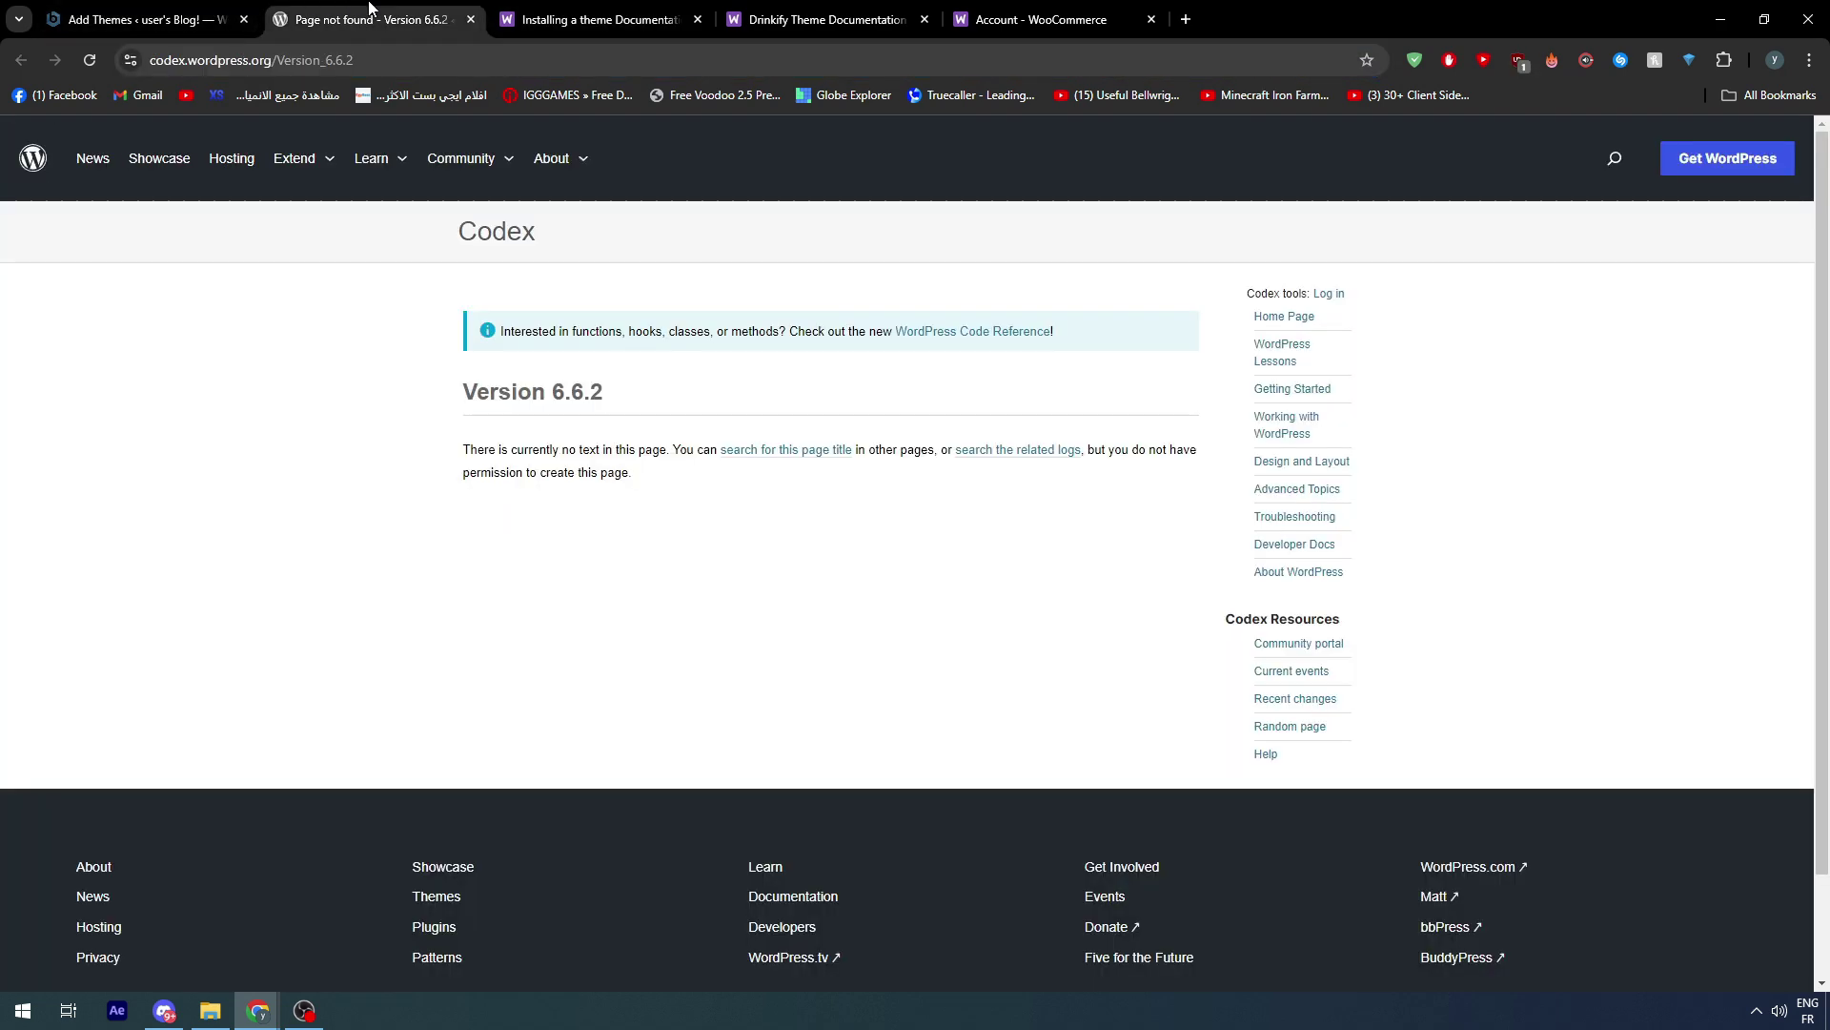
{"action": "left_click", "coordinate": [528, 11]}
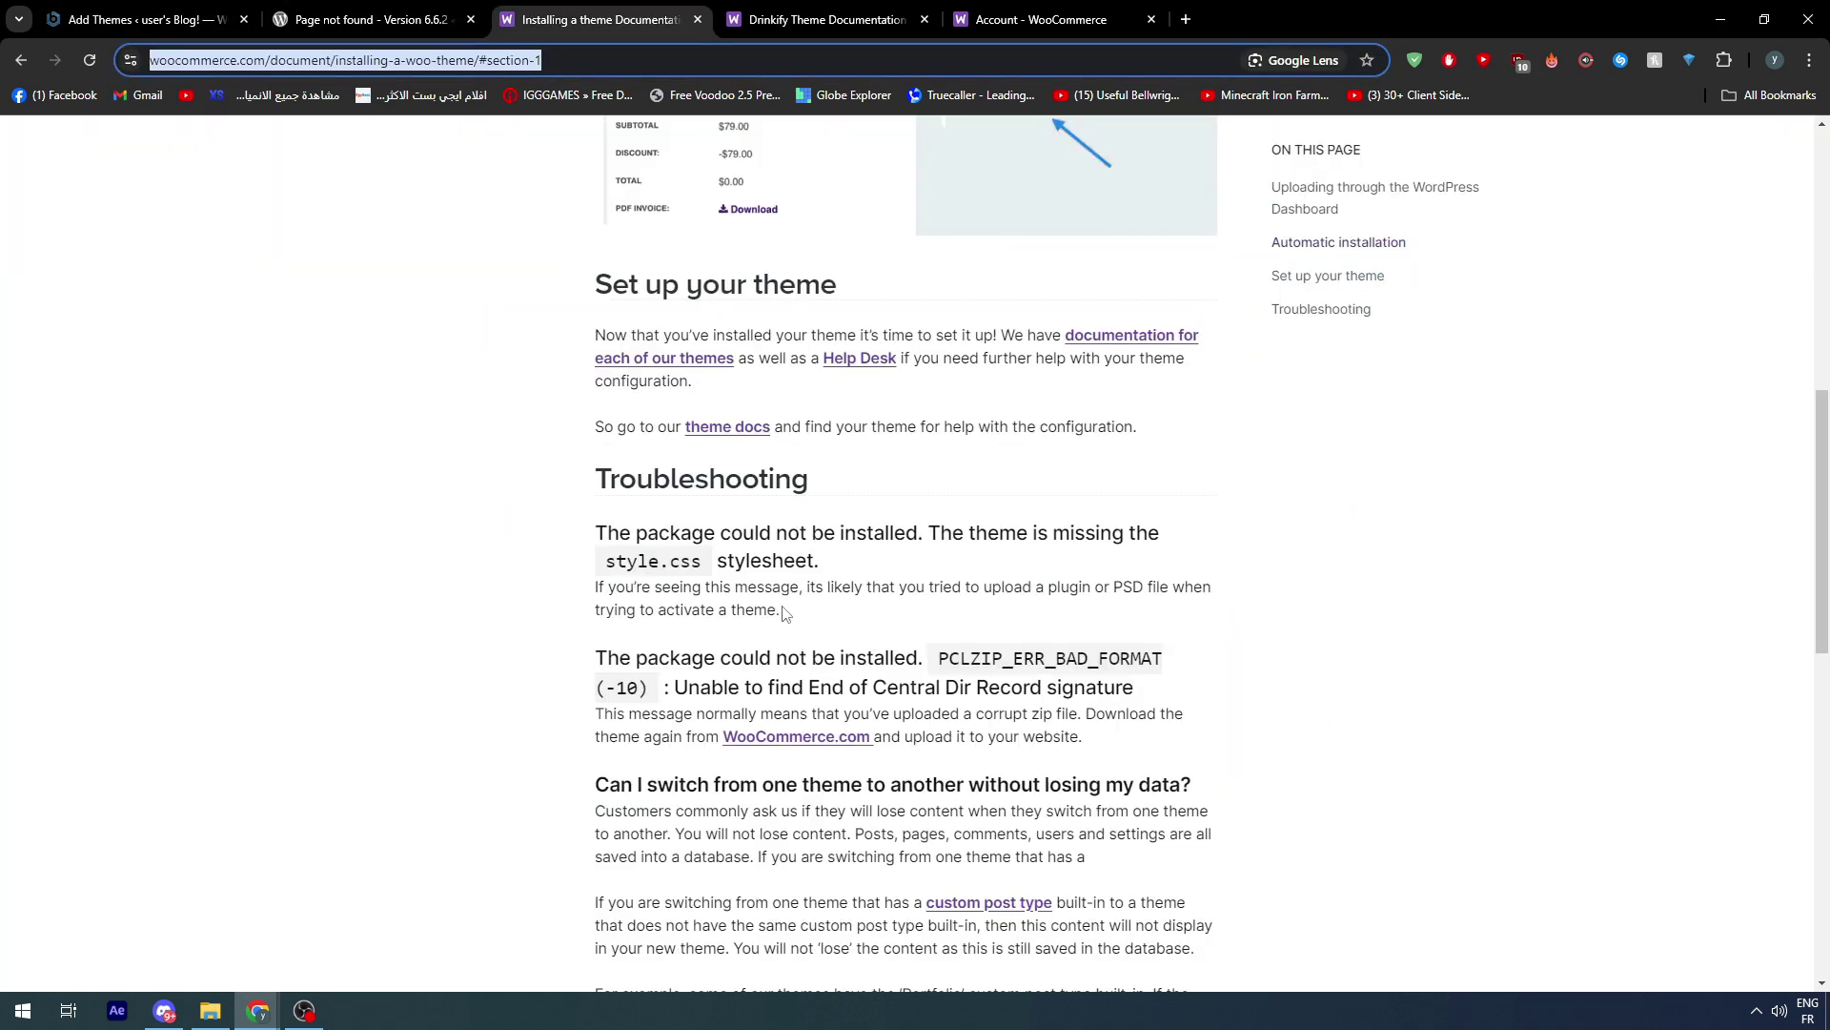
{"action": "scroll", "coordinate": [796, 640], "scroll_direction": "down", "scroll_amount": 3}
{"action": "left_click", "coordinate": [644, 301]}
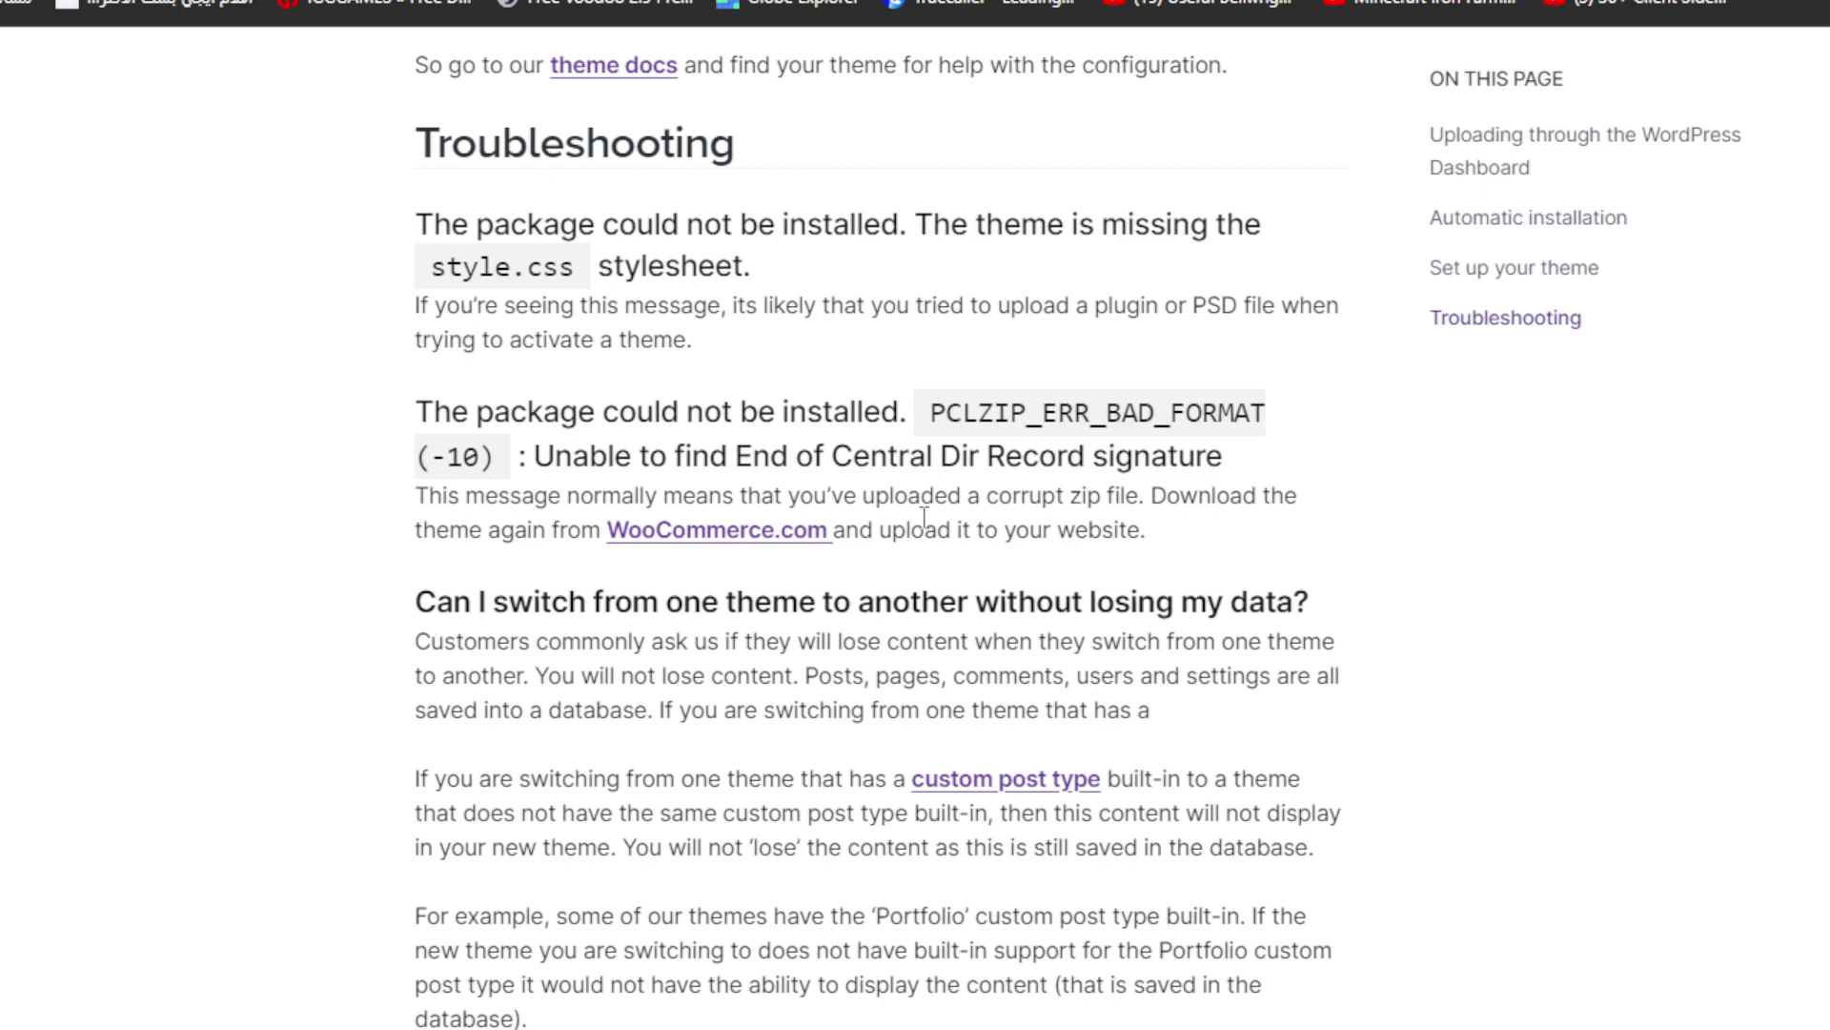
{"action": "scroll", "coordinate": [923, 517], "scroll_direction": "down", "scroll_amount": 2}
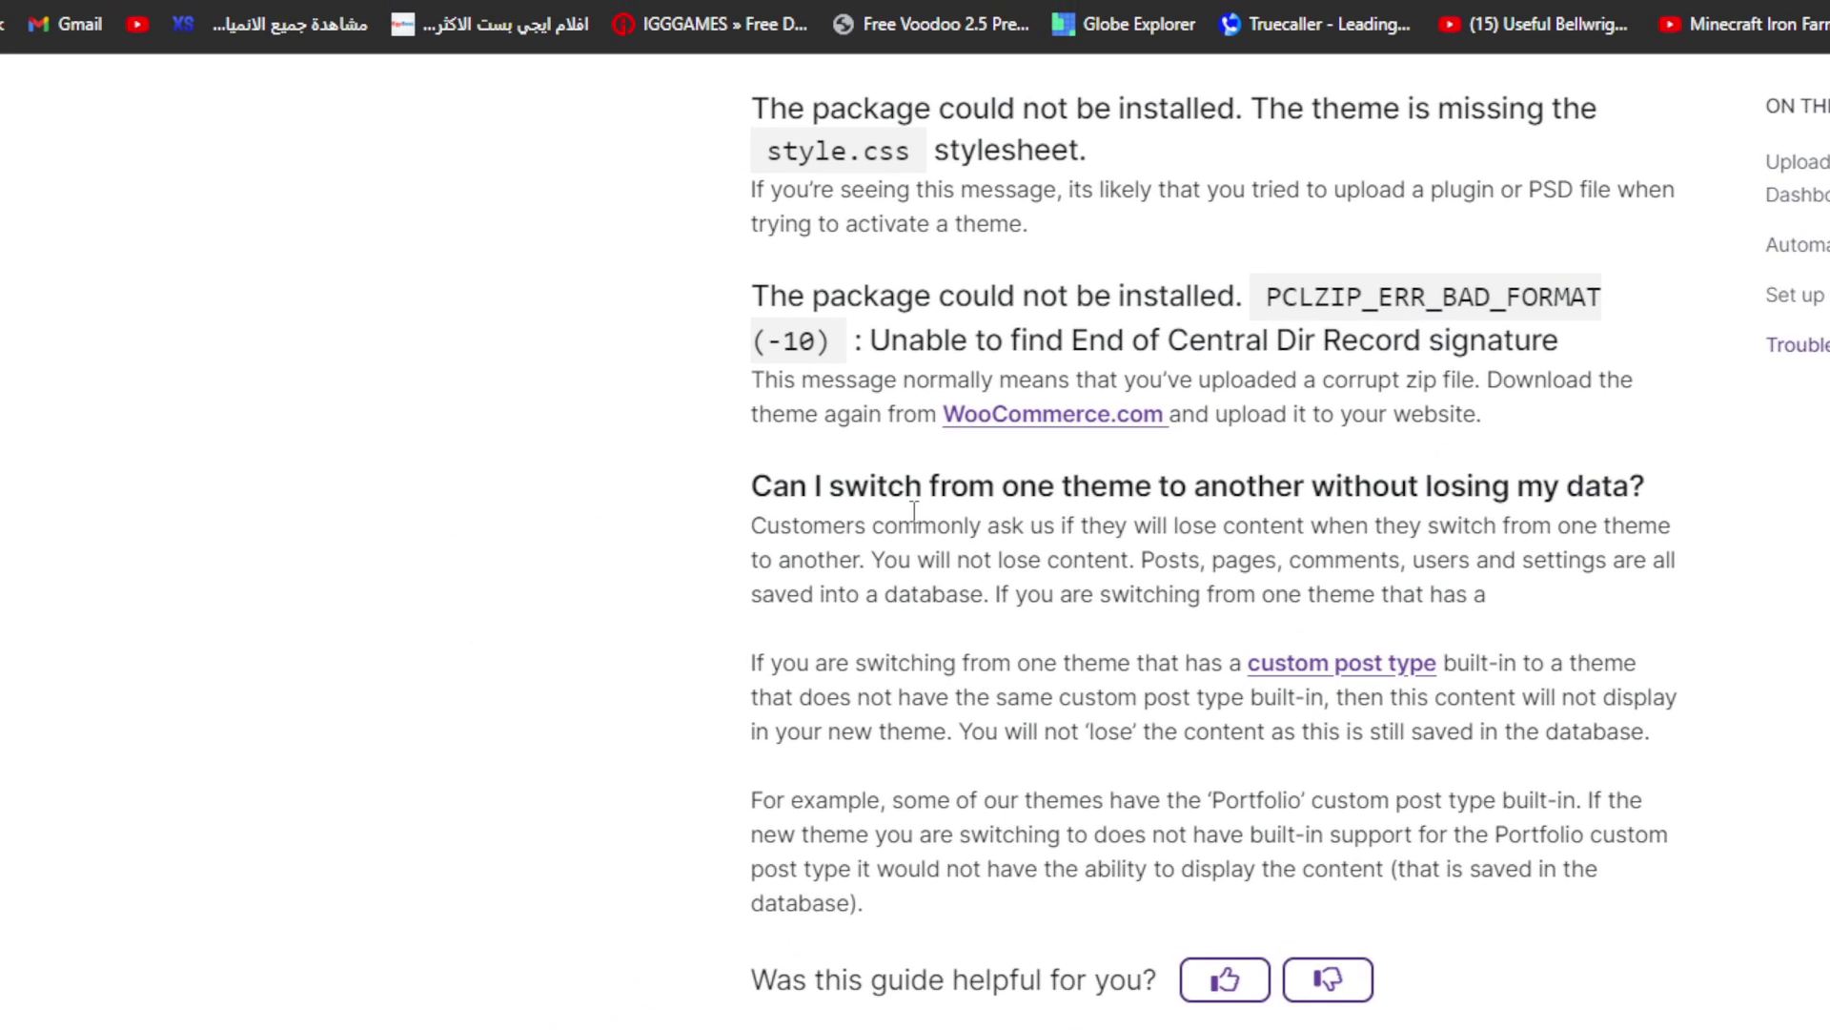